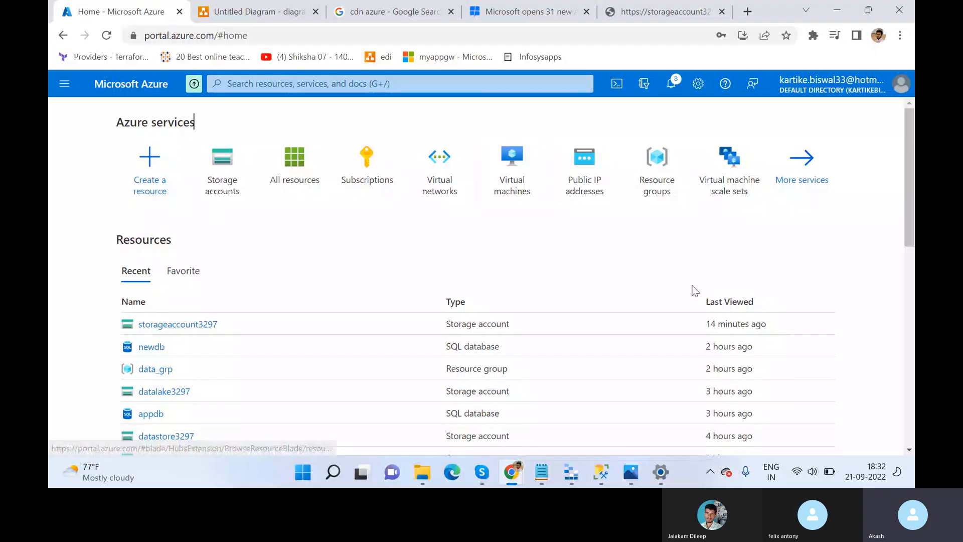
- Search the portal for 'sql' and open the SQL databases list showing appdb and newdb
{"action": "left_click", "coordinate": [337, 85]}
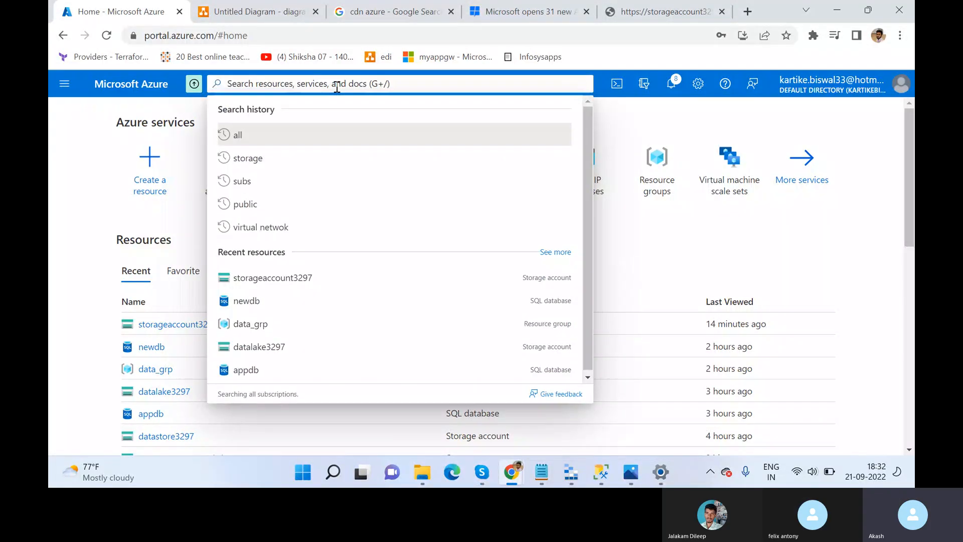
{"action": "type", "text": "sql"}
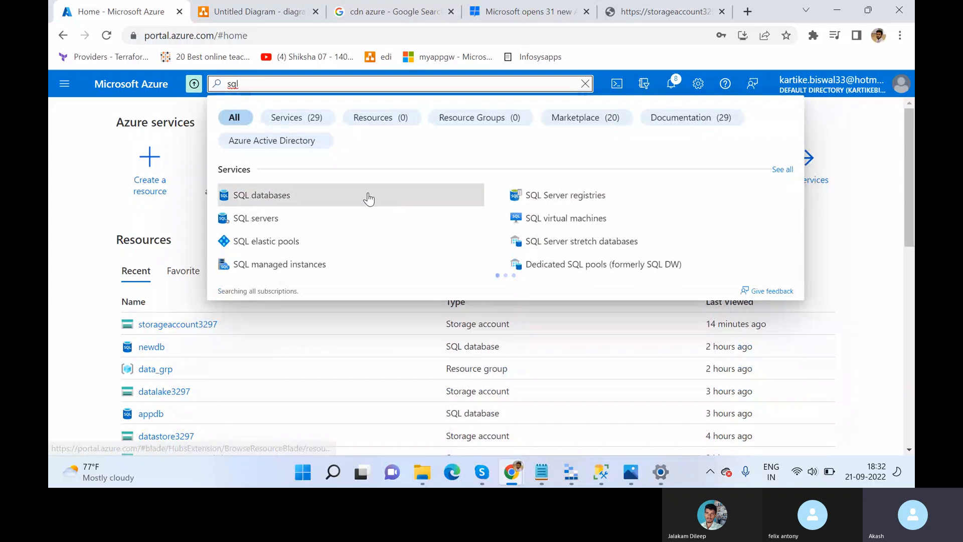
{"action": "left_click", "coordinate": [371, 194]}
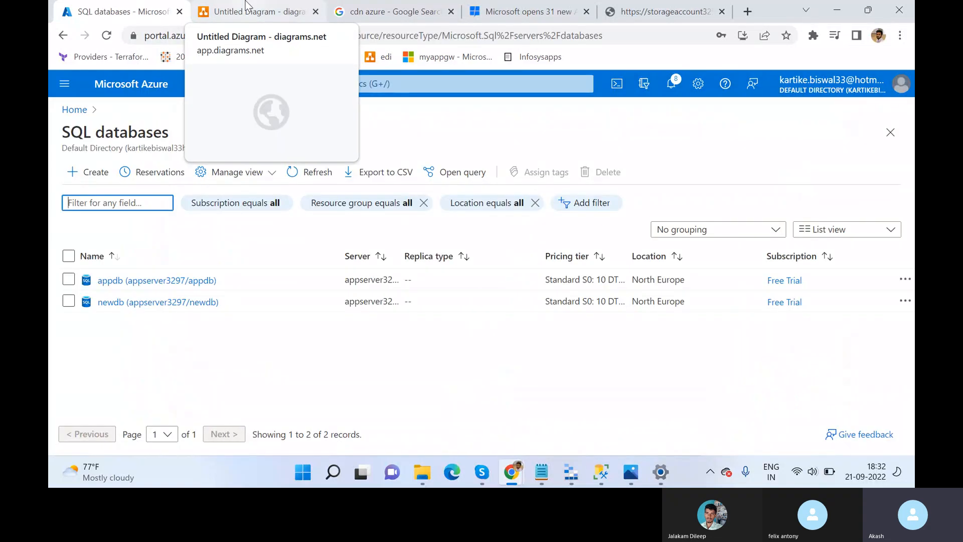
- Switch to diagrams.net and add a square shape to the blank canvas
{"action": "left_click", "coordinate": [245, 6]}
{"action": "left_click", "coordinate": [90, 8]}
{"action": "left_click", "coordinate": [231, 6]}
{"action": "left_click", "coordinate": [67, 283]}
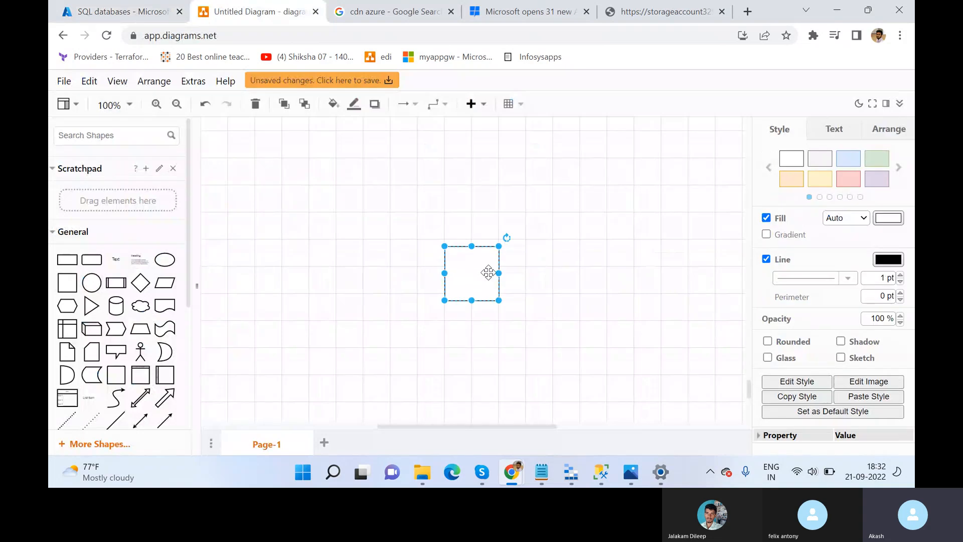
- Shift the square slightly left and label it 'iaas' and 'paas' on two lines
{"action": "left_click_drag", "start_coordinate": [447, 283], "coordinate": [424, 282]}
{"action": "double_click", "coordinate": [444, 269]}
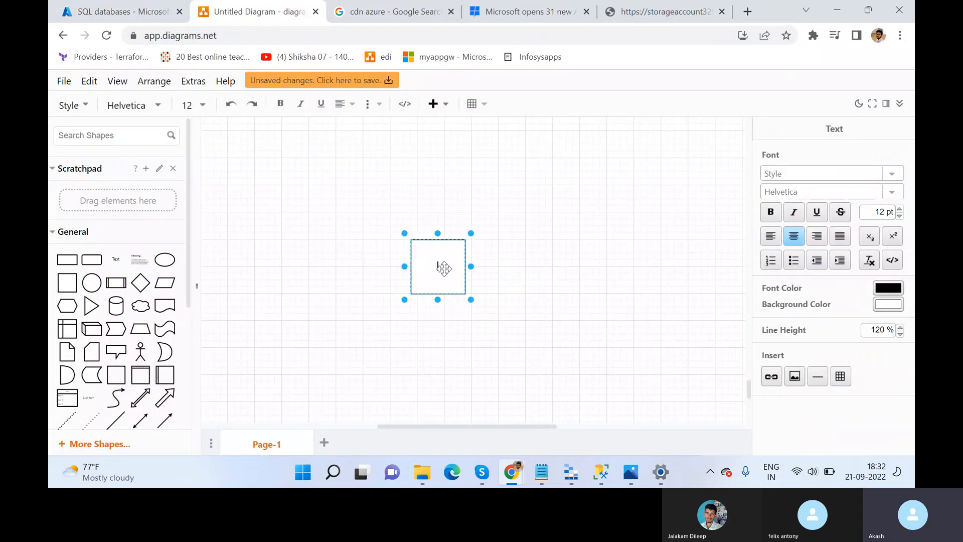
{"action": "type", "text": "iaas"}
{"action": "key", "text": "Return"}
{"action": "type", "text": "paas"}
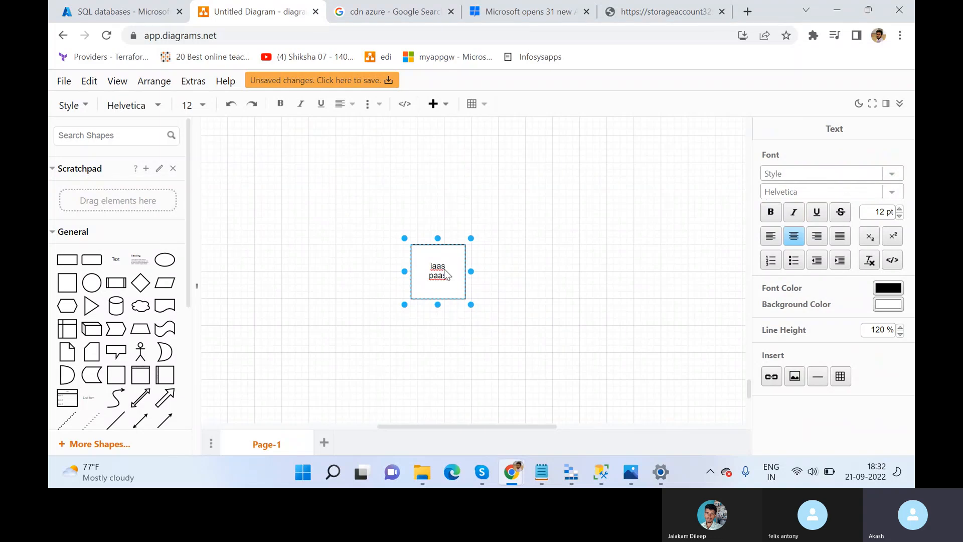
- Add 'The OS is your responsibility' for IaaS and a CSP-responsibility note for PaaS, then enlarge and raise the box
{"action": "key", "text": "Caps_Lock"}
{"action": "key", "text": "Up"}
{"action": "type", "text": "-- The OS is your respom"}
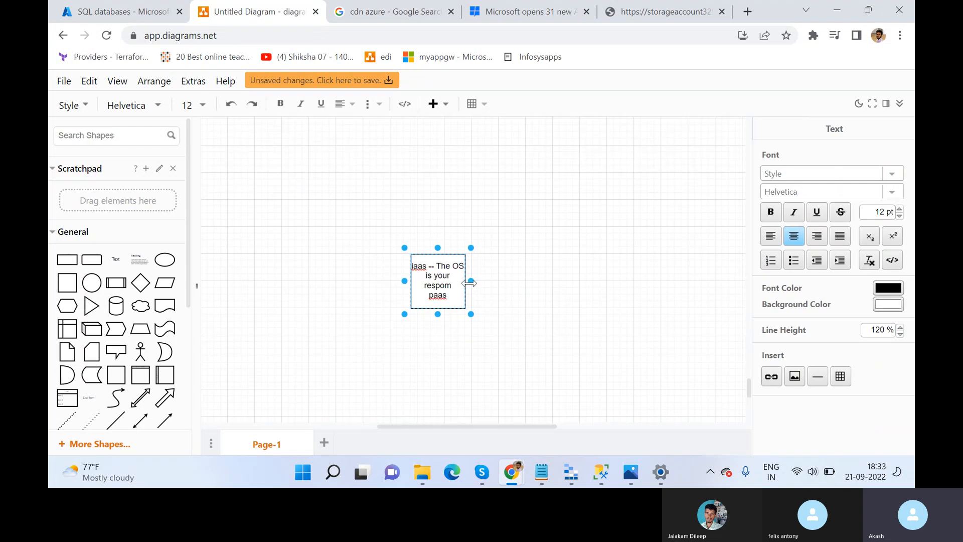
{"action": "key", "text": "BackSpace"}
{"action": "type", "text": "nsibility paas -- The o"}
{"action": "key", "text": "BackSpace"}
{"action": "type", "text": "OS is "}
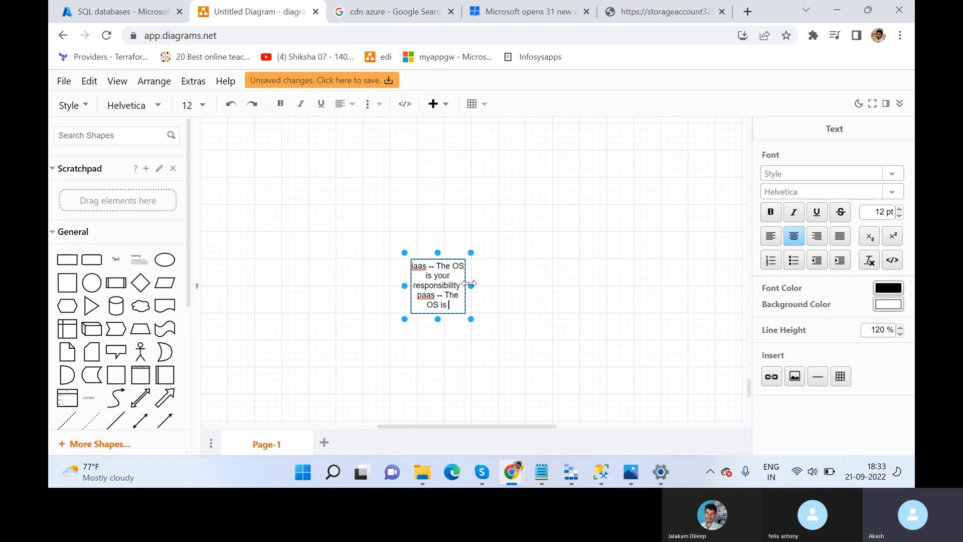
{"action": "type", "text": "the CSP responsi"}
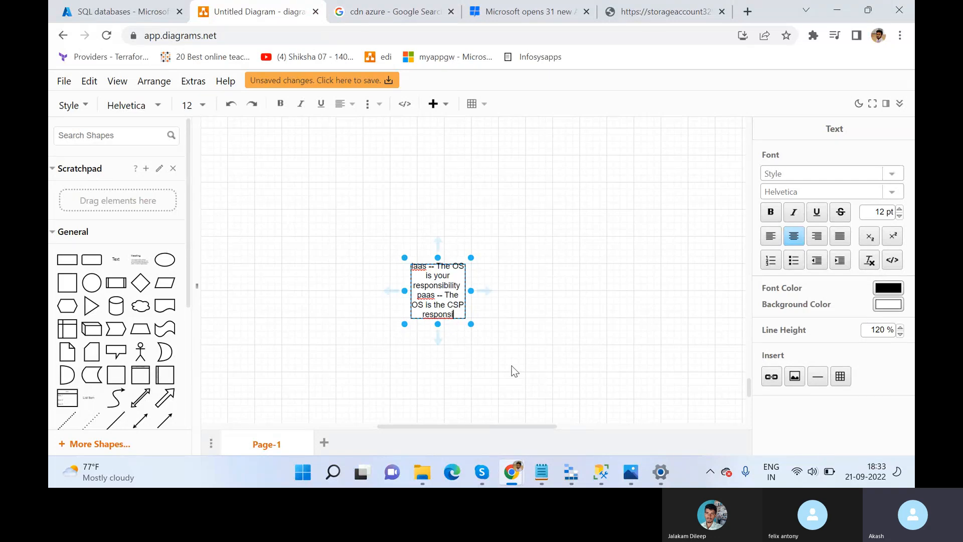
{"action": "left_click_drag", "start_coordinate": [471, 324], "coordinate": [522, 375]}
{"action": "left_click_drag", "start_coordinate": [491, 311], "coordinate": [449, 196]}
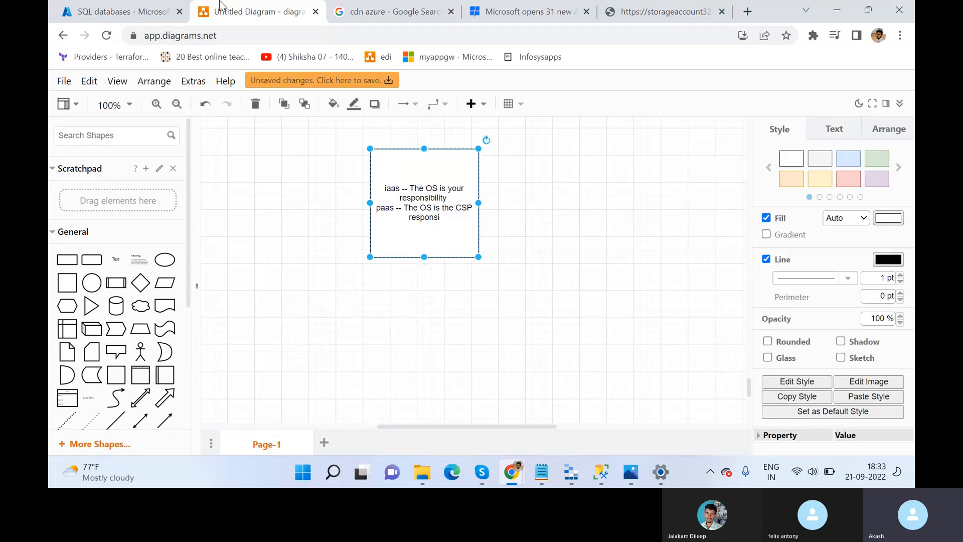
{"action": "left_click", "coordinate": [155, 10]}
{"action": "left_click", "coordinate": [216, 5]}
{"action": "left_click", "coordinate": [145, 13]}
{"action": "left_click", "coordinate": [394, 11]}
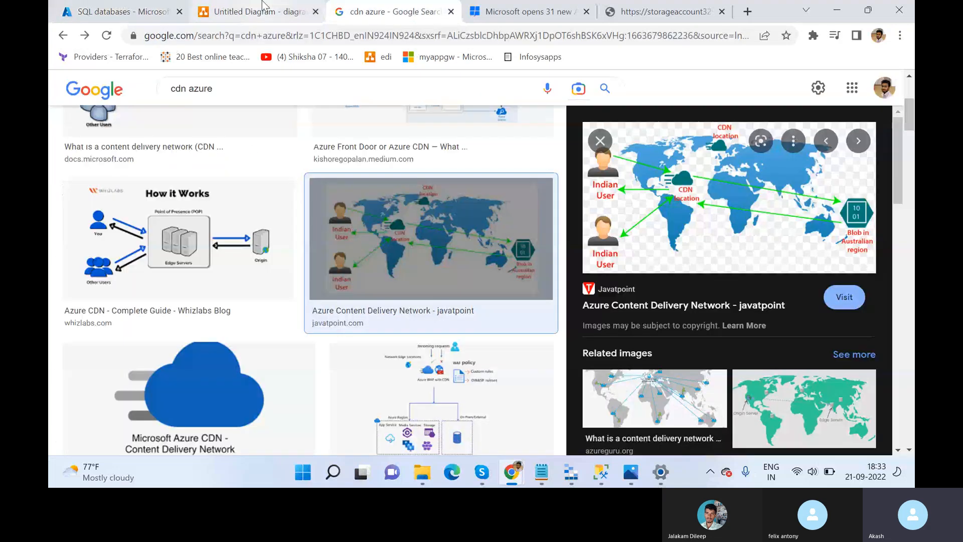
{"action": "left_click", "coordinate": [146, 9]}
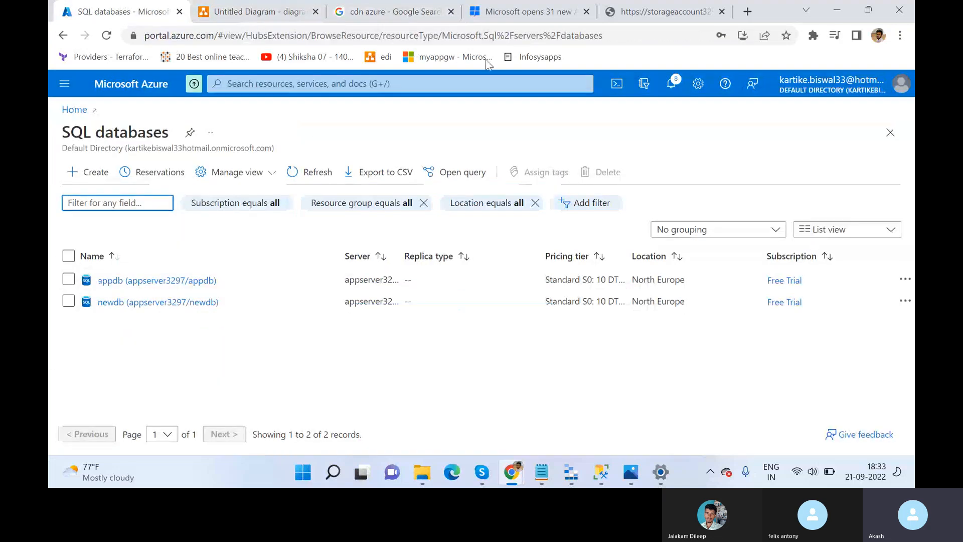
{"action": "left_click", "coordinate": [253, 11]}
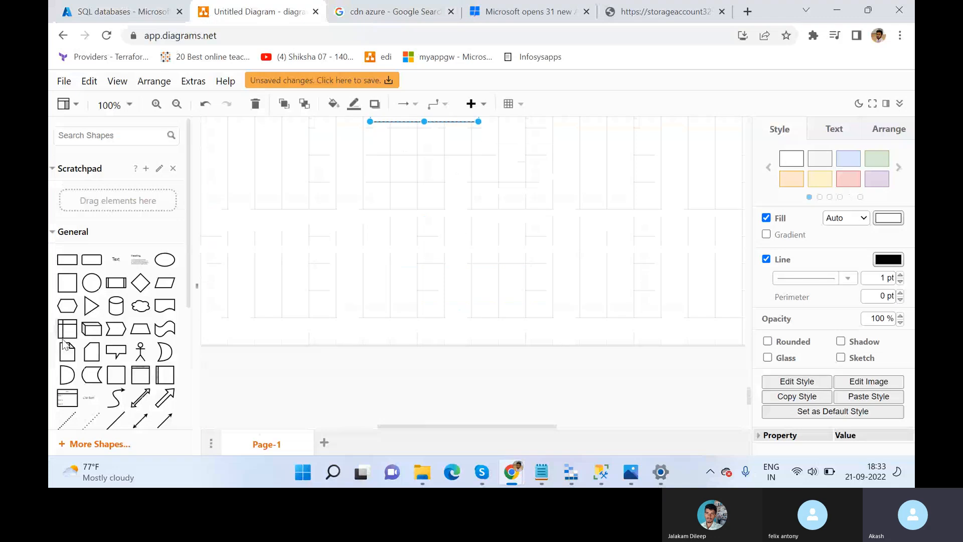
{"action": "left_click", "coordinate": [67, 283]}
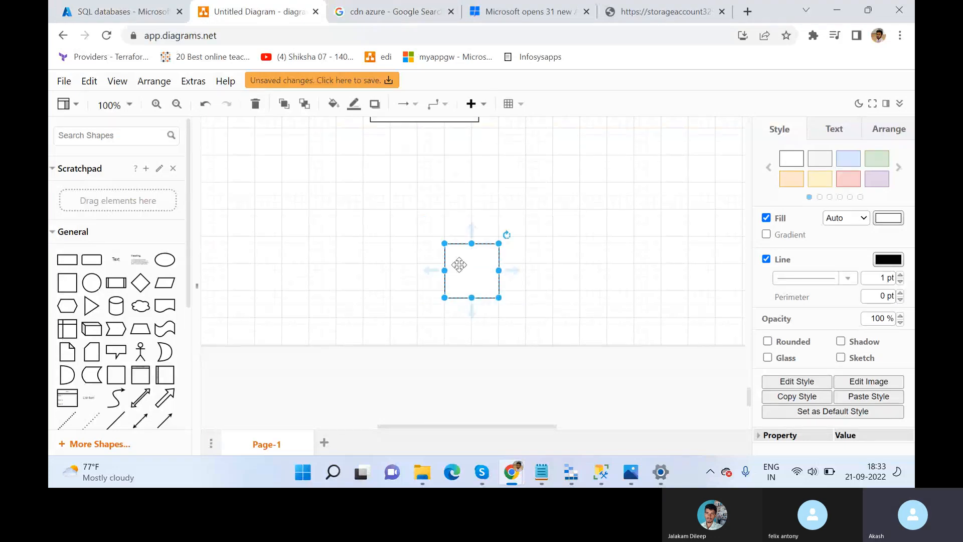
- Position the second empty square up and to the left, below the notes box
{"action": "left_click_drag", "start_coordinate": [459, 264], "coordinate": [414, 275]}
{"action": "double_click", "coordinate": [363, 207]}
{"action": "left_click", "coordinate": [495, 189]}
{"action": "left_click", "coordinate": [121, 11]}
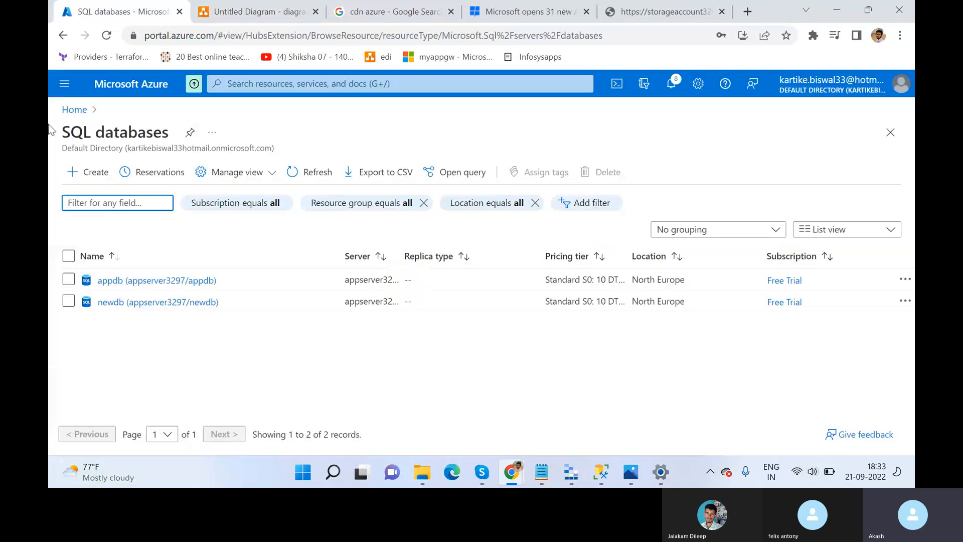
{"action": "left_click", "coordinate": [251, 11]}
{"action": "left_click_drag", "start_coordinate": [403, 271], "coordinate": [336, 210]}
- Return to the Azure SQL databases list and start creating a new SQL database
{"action": "left_click", "coordinate": [140, 1]}
{"action": "left_click", "coordinate": [251, 11]}
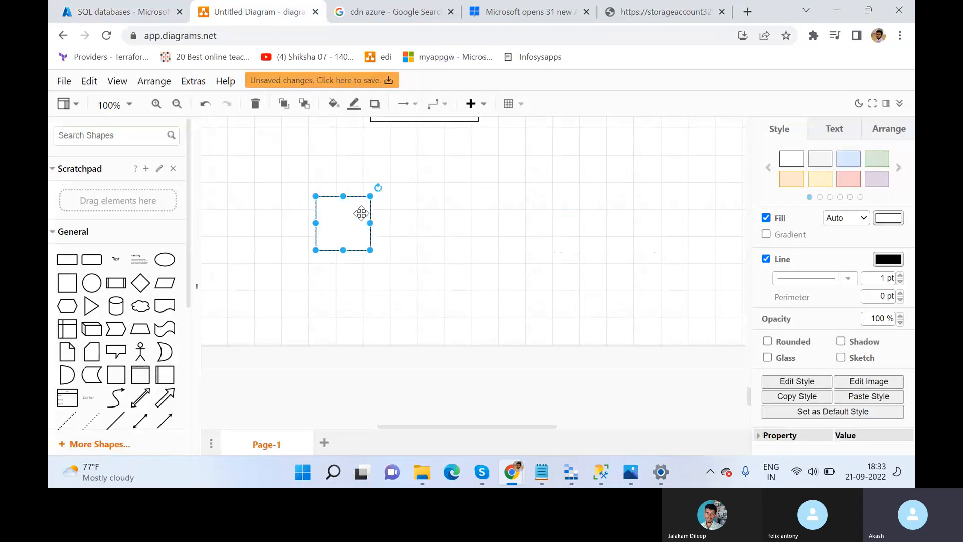
{"action": "left_click", "coordinate": [73, 6]}
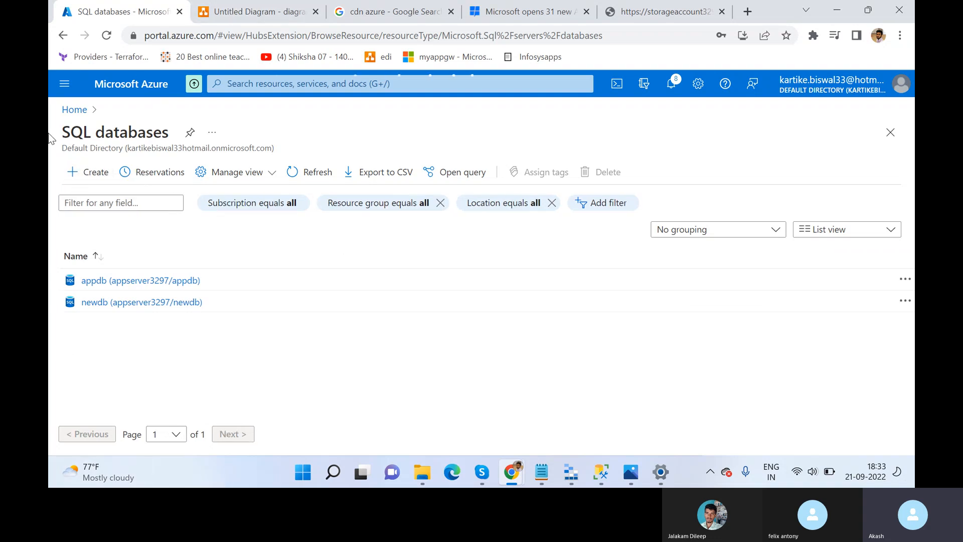
{"action": "left_click", "coordinate": [88, 172]}
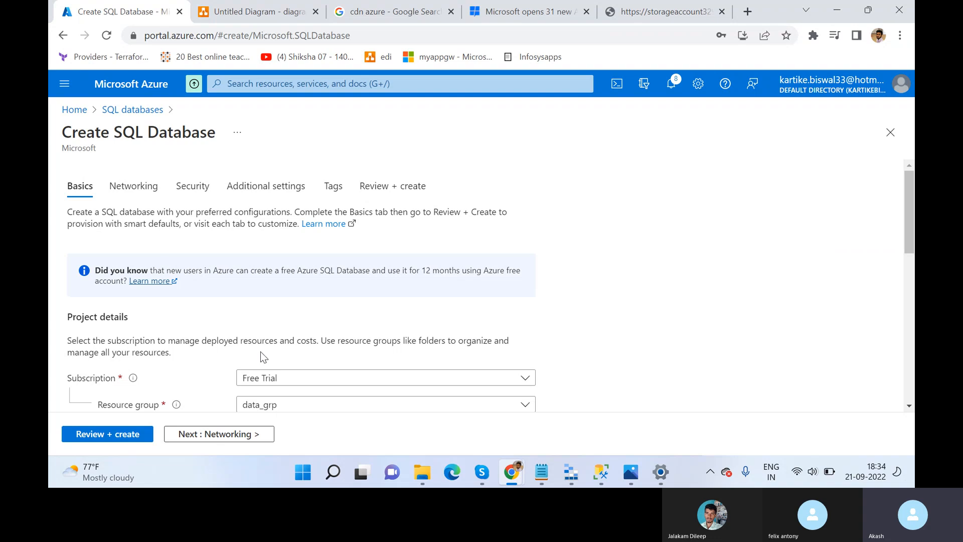
- Scroll through the Create SQL Database form to review its fields
{"action": "scroll", "coordinate": [226, 332], "scroll_direction": "down", "scroll_amount": 1}
{"action": "scroll", "coordinate": [212, 320], "scroll_direction": "down", "scroll_amount": 1}
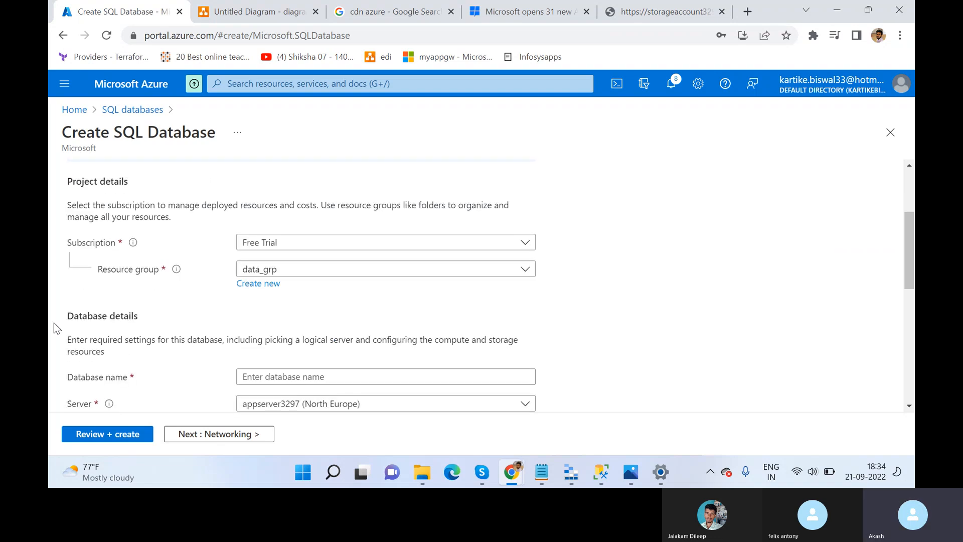
{"action": "scroll", "coordinate": [311, 281], "scroll_direction": "down", "scroll_amount": 1}
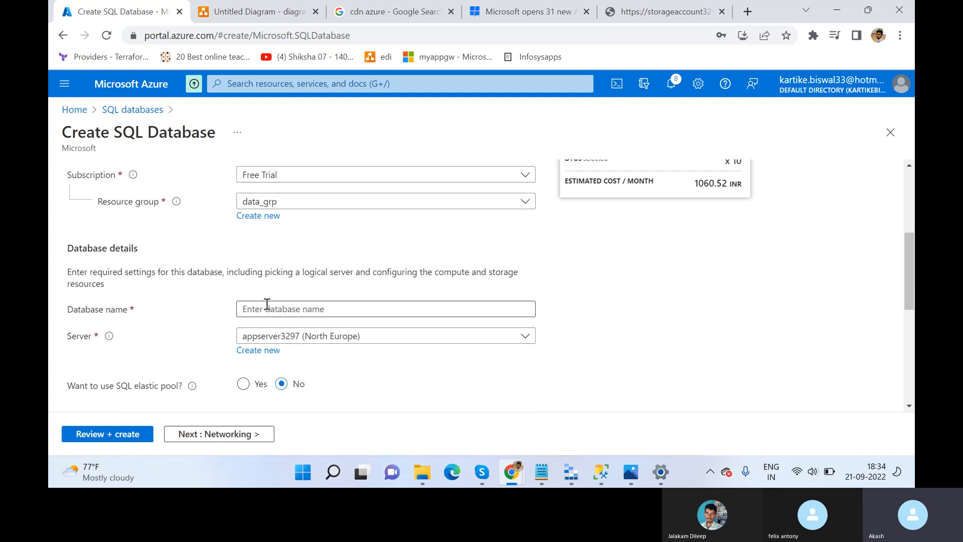
{"action": "scroll", "coordinate": [440, 338], "scroll_direction": "down", "scroll_amount": 1}
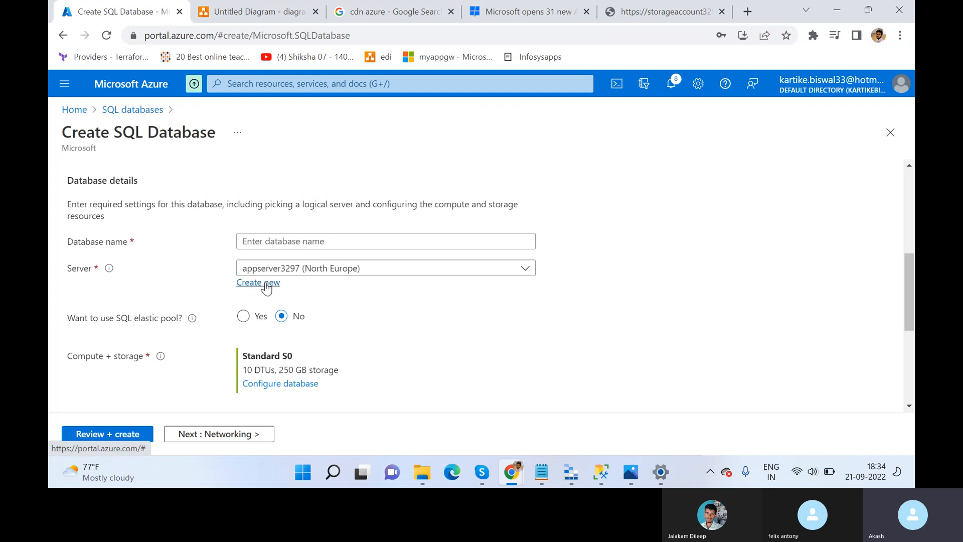
- Search 'SQL server', start creating a new server from the SQL servers list, and view resource groups
{"action": "left_click", "coordinate": [278, 89]}
{"action": "type", "text": "SQL server"}
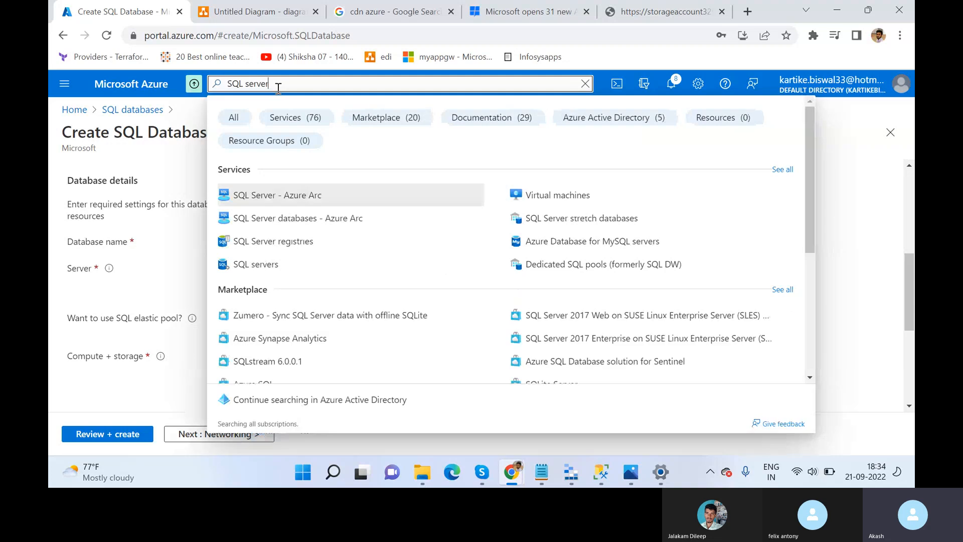
{"action": "left_click", "coordinate": [255, 266]}
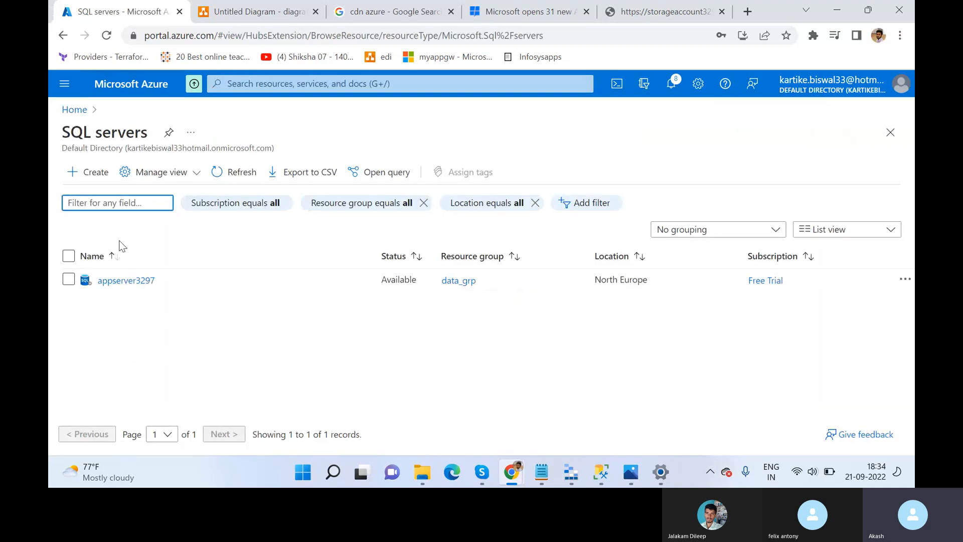
{"action": "left_click", "coordinate": [87, 172]}
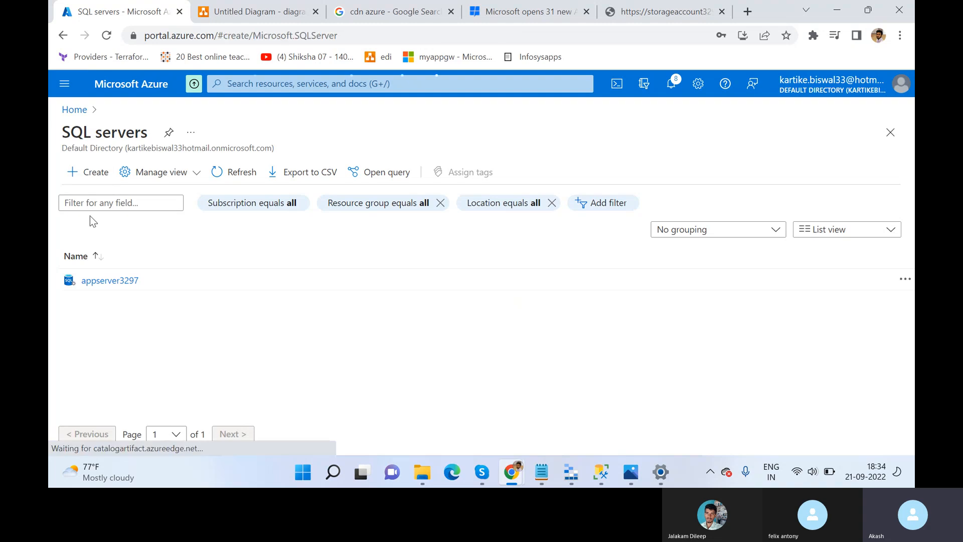
{"action": "left_click", "coordinate": [327, 349]}
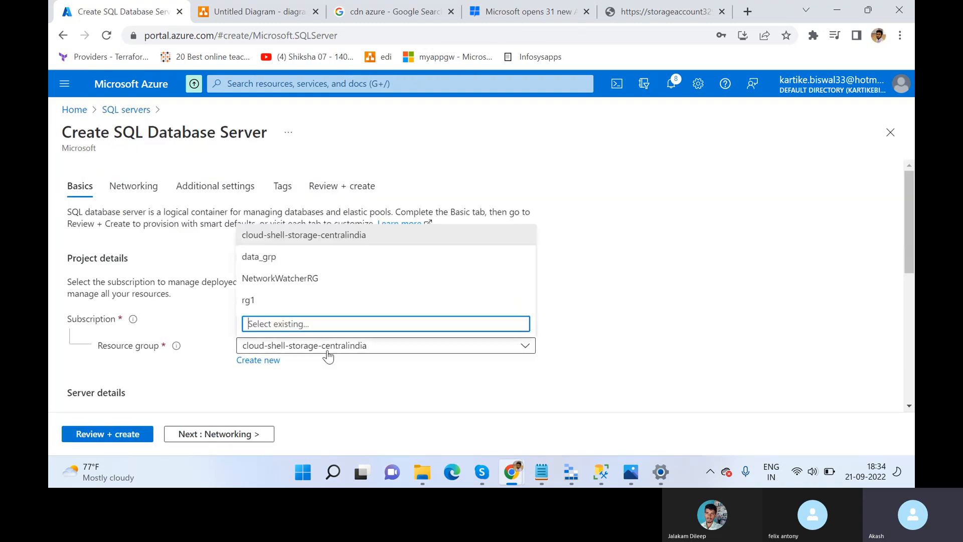
- Set the resource group to rg1 and enter the server name db141
{"action": "left_click", "coordinate": [308, 300]}
{"action": "scroll", "coordinate": [257, 275], "scroll_direction": "down", "scroll_amount": 3}
{"action": "left_click", "coordinate": [293, 304]}
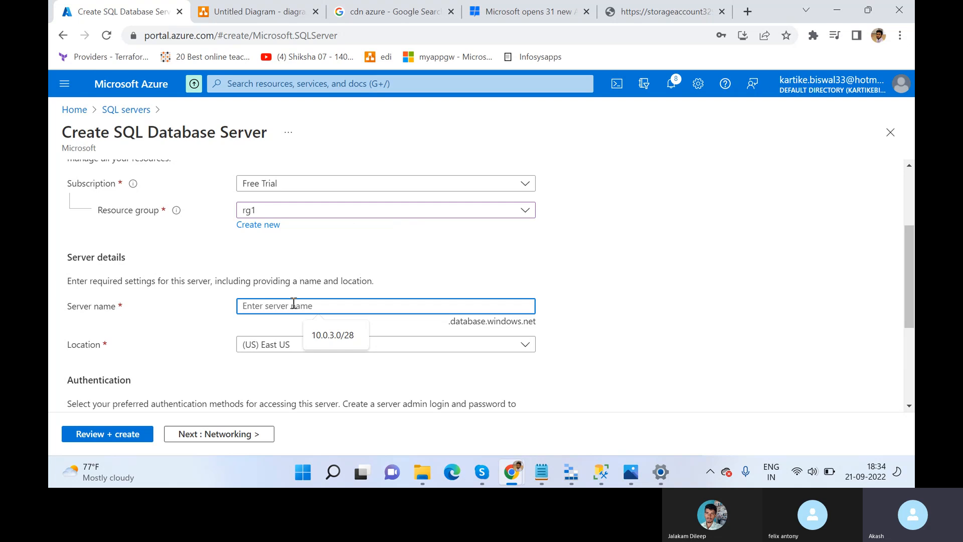
{"action": "type", "text": "db141"}
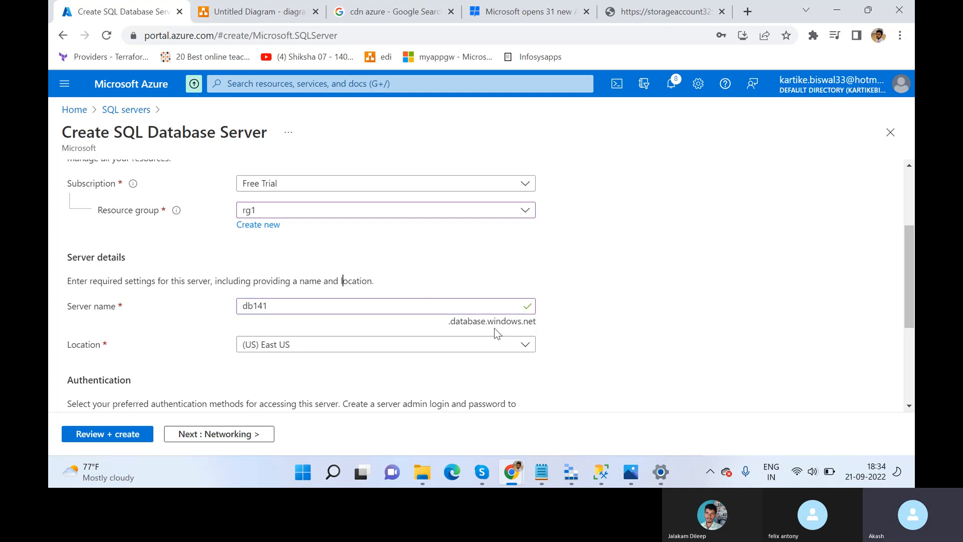
- Choose 'Use SQL authentication' as the server's authentication method
{"action": "scroll", "coordinate": [546, 327], "scroll_direction": "down", "scroll_amount": 3}
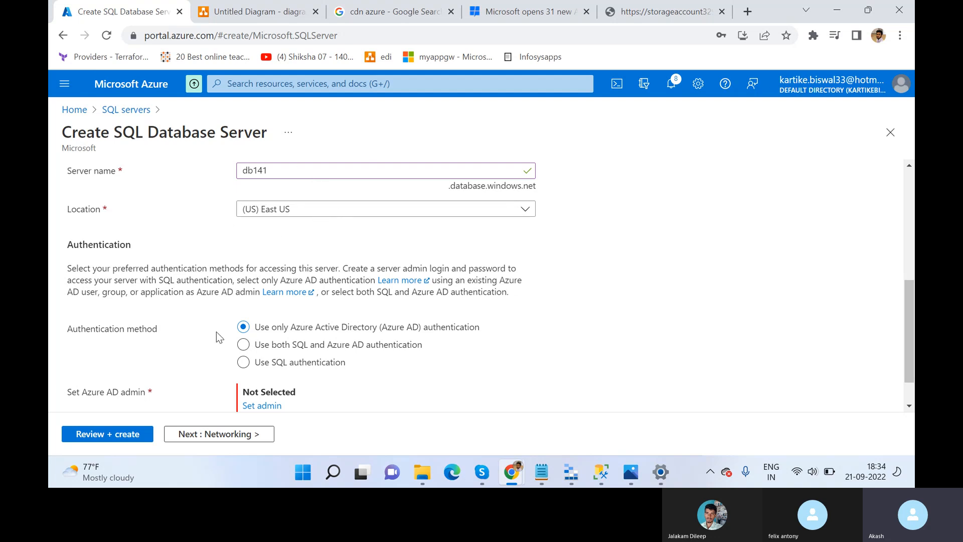
{"action": "left_click", "coordinate": [250, 361]}
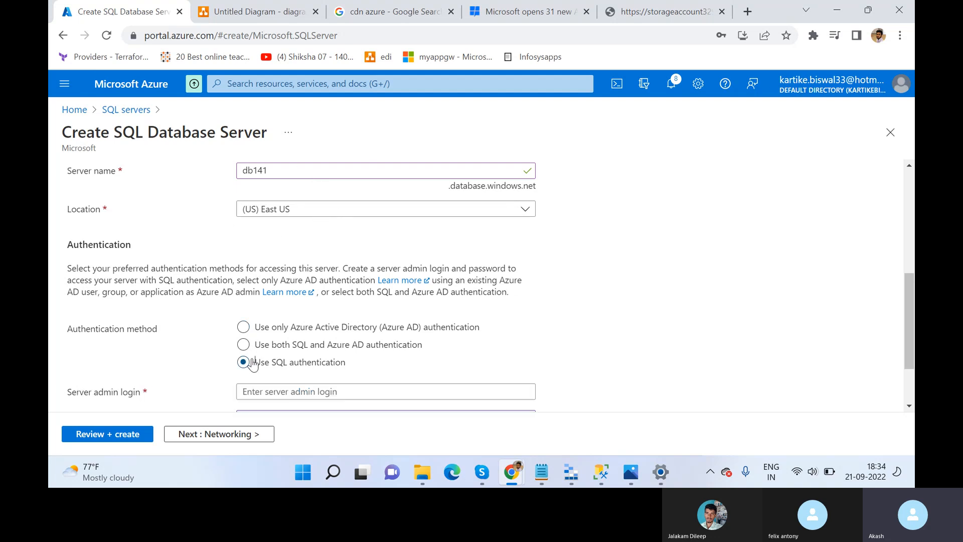
{"action": "scroll", "coordinate": [253, 365], "scroll_direction": "down", "scroll_amount": 1}
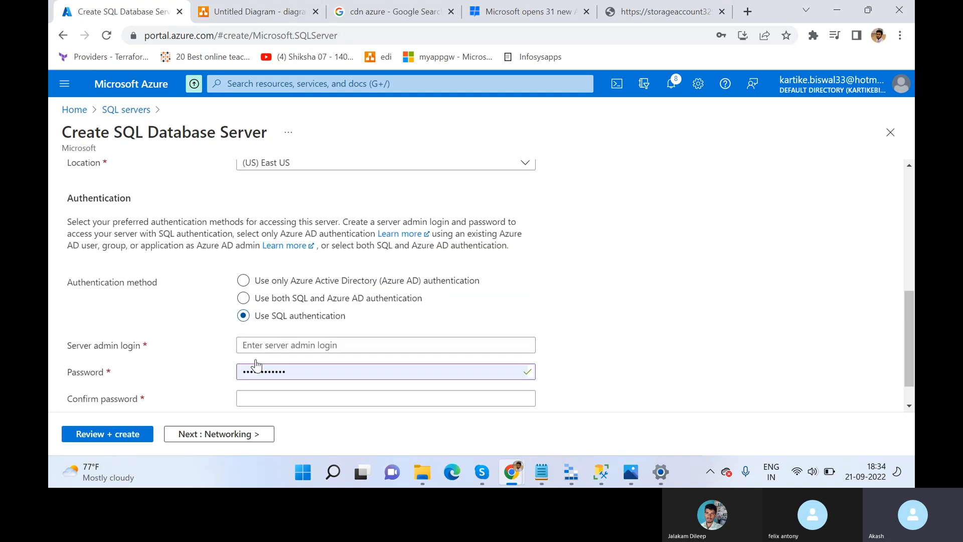
{"action": "left_click", "coordinate": [269, 258]}
{"action": "left_click", "coordinate": [257, 318]}
{"action": "scroll", "coordinate": [267, 302], "scroll_direction": "down", "scroll_amount": 1}
- Enter the server admin login and matching password, then proceed to Networking
{"action": "left_click", "coordinate": [267, 303]}
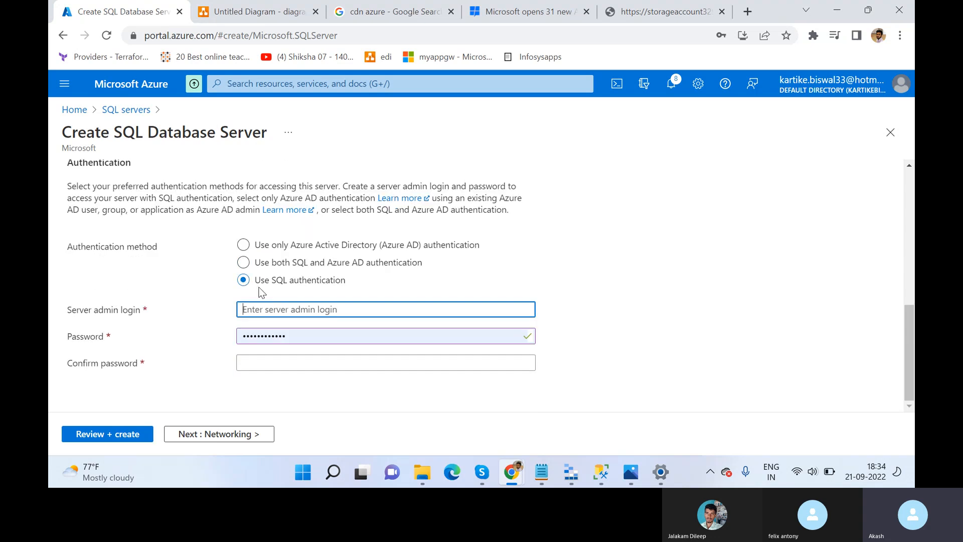
{"action": "type", "text": "akash"}
{"action": "key", "text": "Tab"}
{"action": "key", "text": "Tab"}
{"action": "type", "text": "A"}
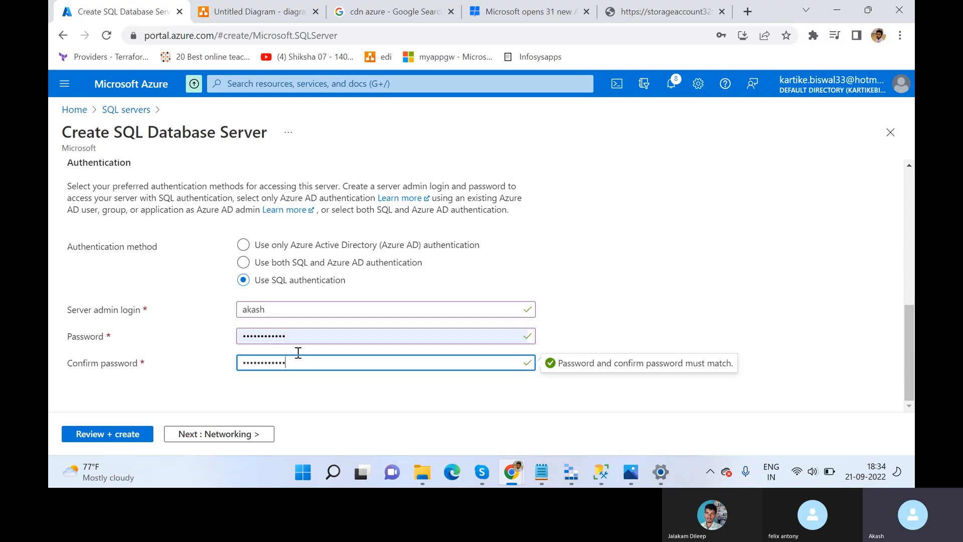
{"action": "left_click", "coordinate": [238, 438]}
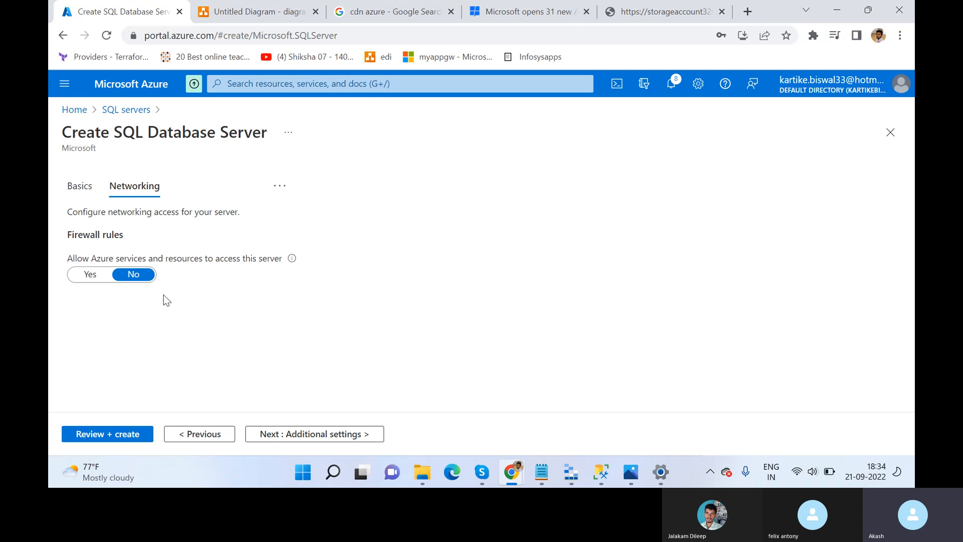
- Advance through Additional settings and Tags to Review + create, and submit the new server
{"action": "left_click", "coordinate": [291, 434]}
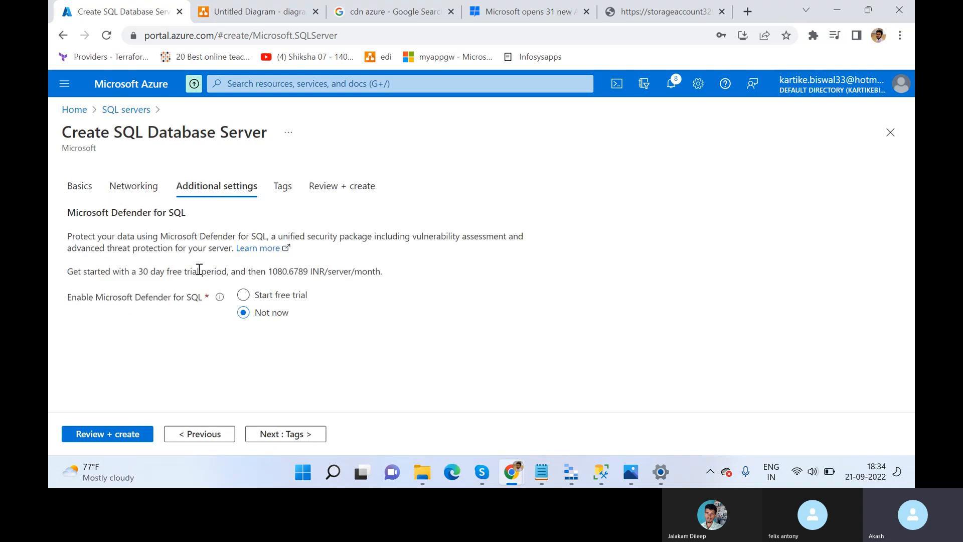
{"action": "left_click", "coordinate": [269, 434]}
{"action": "left_click", "coordinate": [269, 434]}
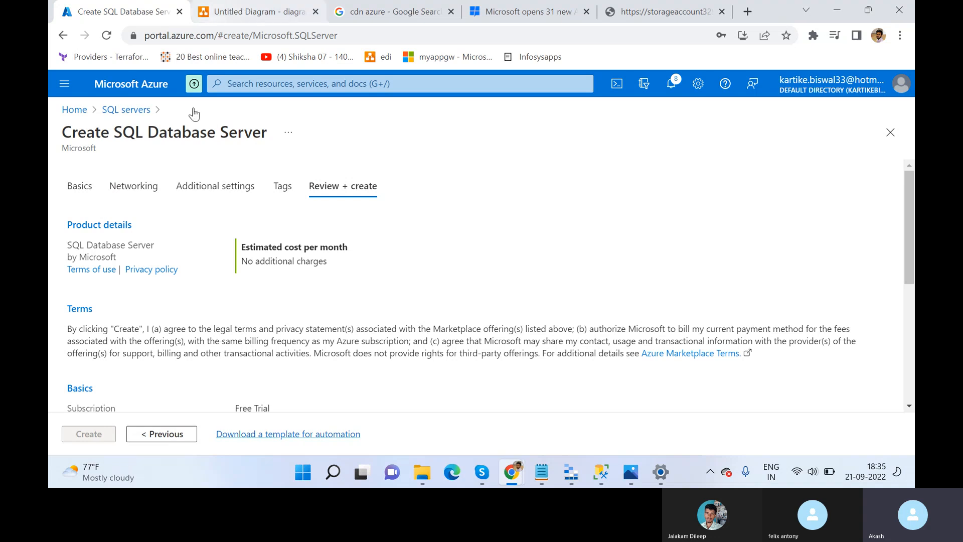
{"action": "left_click", "coordinate": [89, 440]}
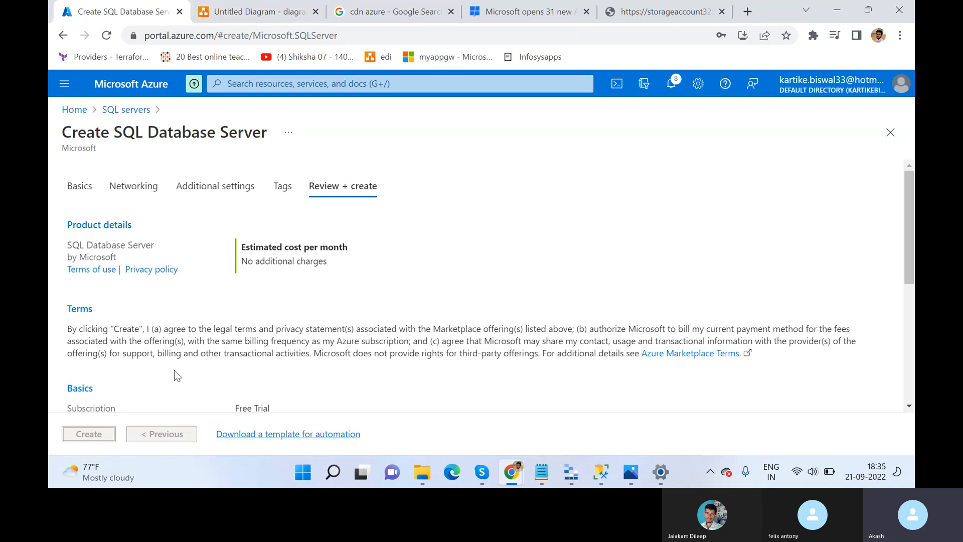
- Glance at the Skype call, minimize it, and return to the SQL servers list showing appserver3297
{"action": "left_click", "coordinate": [696, 293]}
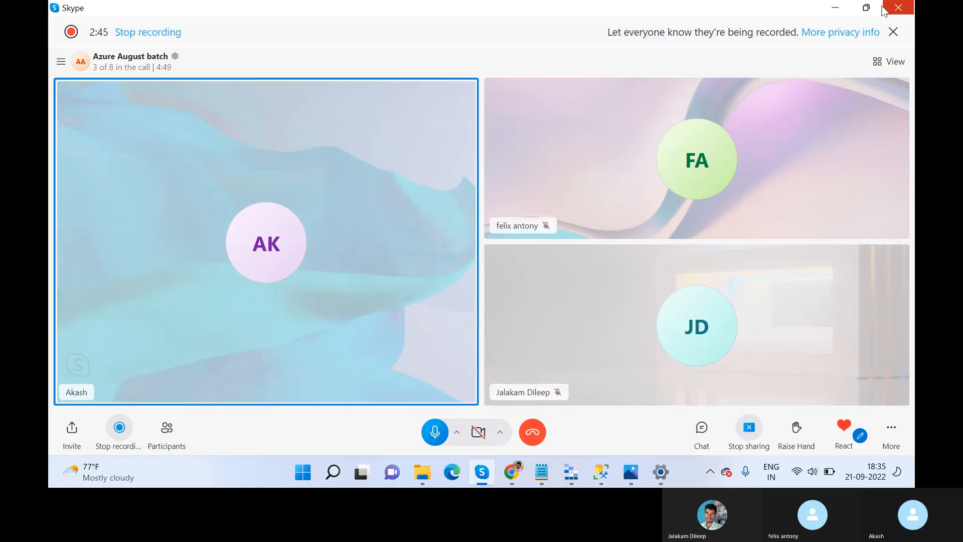
{"action": "left_click", "coordinate": [845, 9]}
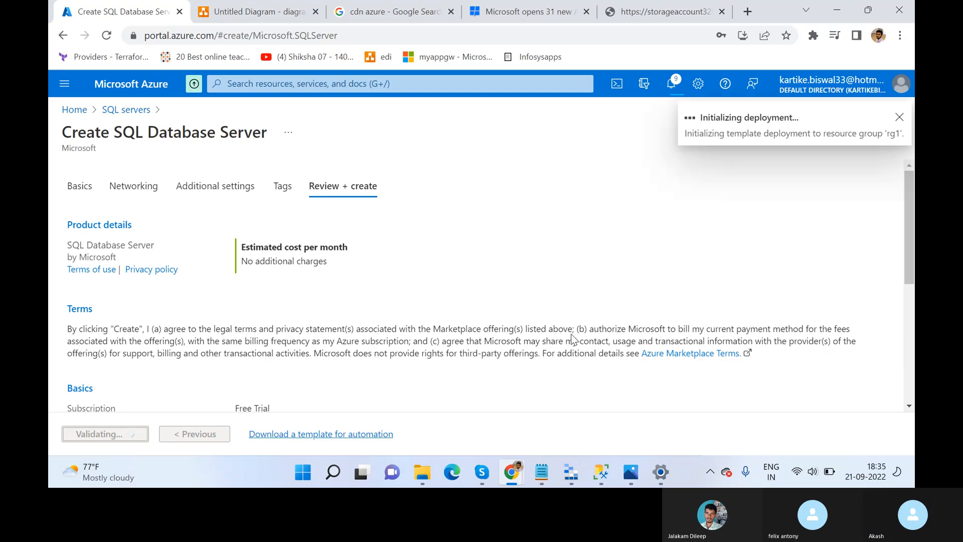
{"action": "left_click", "coordinate": [126, 109]}
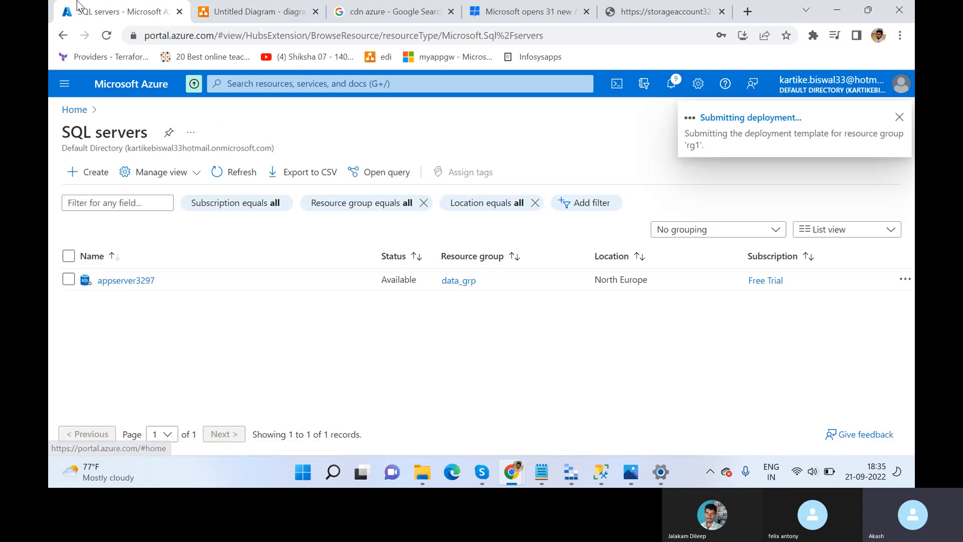
- Check the running deployment's details, then open the appserver3297 server overview
{"action": "left_click", "coordinate": [119, 280]}
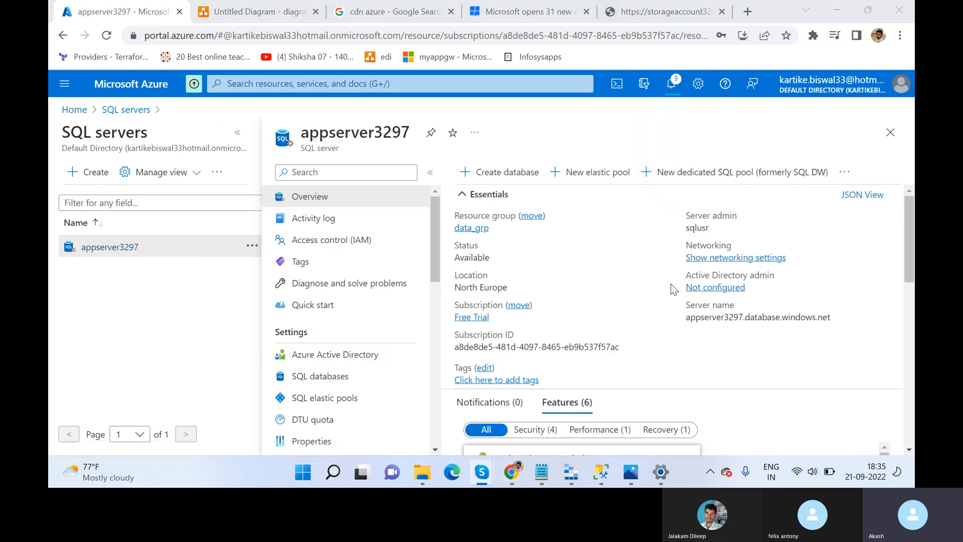
{"action": "mouse_move", "coordinate": [717, 228]}
{"action": "left_click_drag", "start_coordinate": [707, 227], "coordinate": [577, 258]}
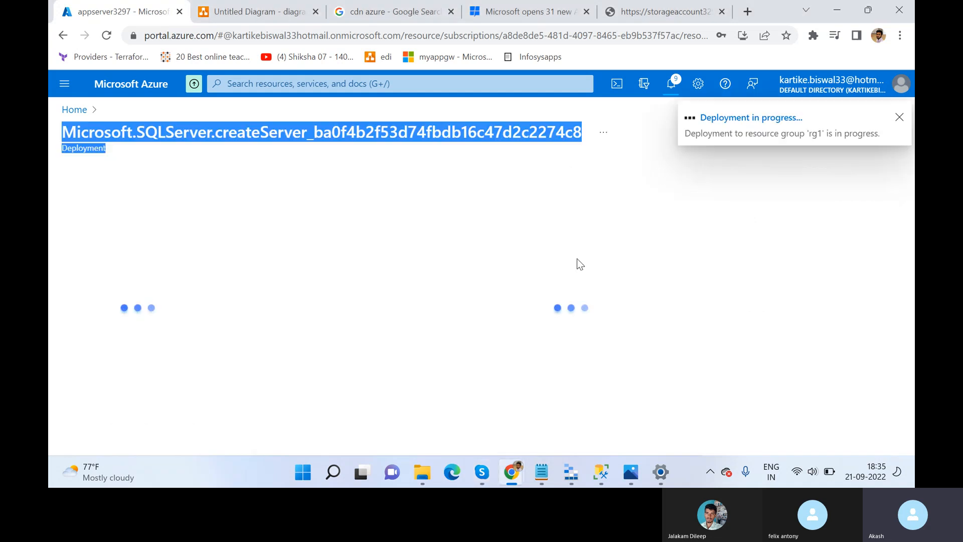
{"action": "left_click", "coordinate": [82, 110]}
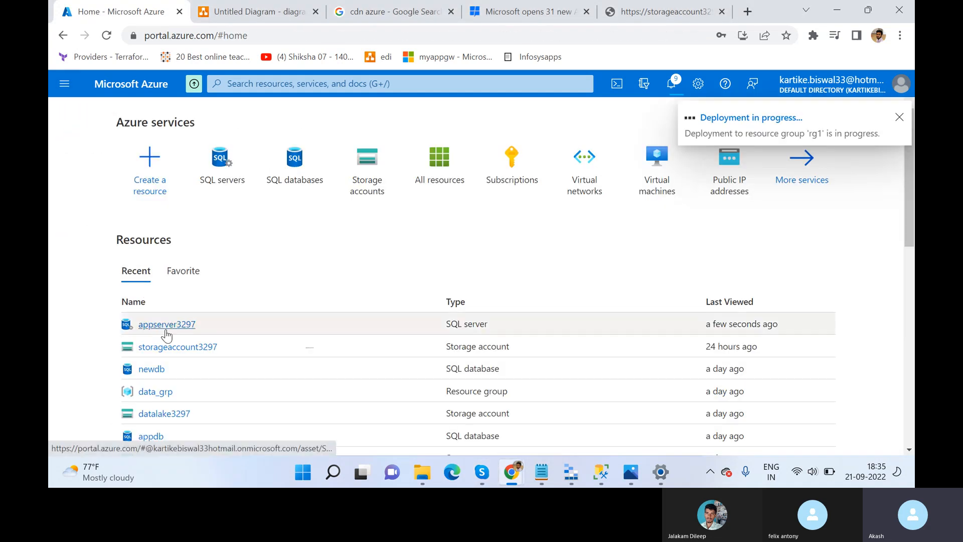
{"action": "left_click", "coordinate": [166, 326]}
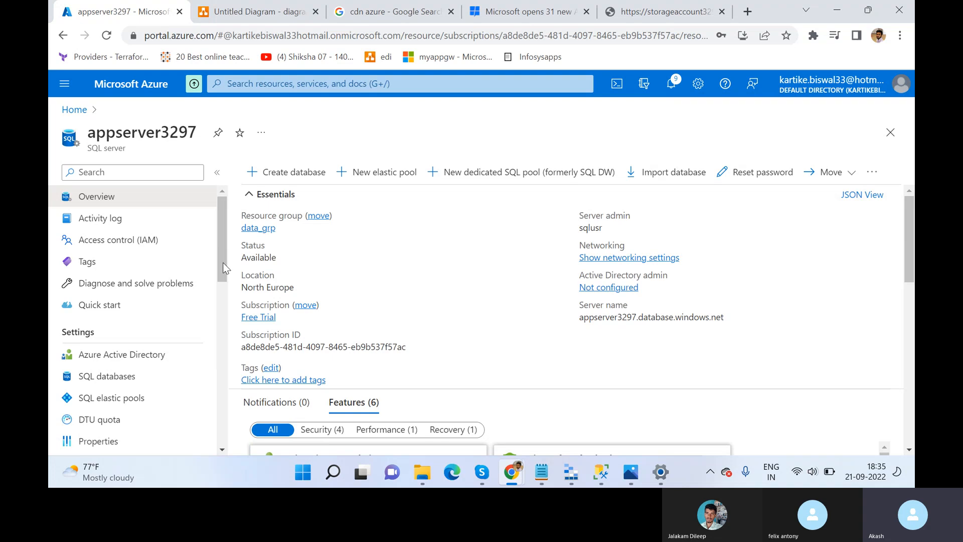
- Start a new database on appserver3297 and enter db1 as its name
{"action": "left_click", "coordinate": [296, 172]}
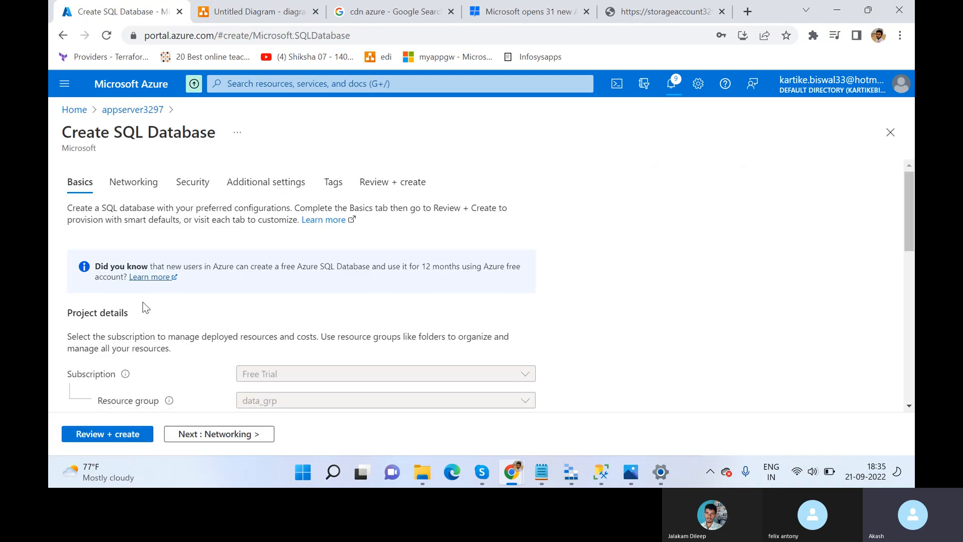
{"action": "scroll", "coordinate": [222, 286], "scroll_direction": "down", "scroll_amount": 3}
{"action": "scroll", "coordinate": [266, 293], "scroll_direction": "down", "scroll_amount": 3}
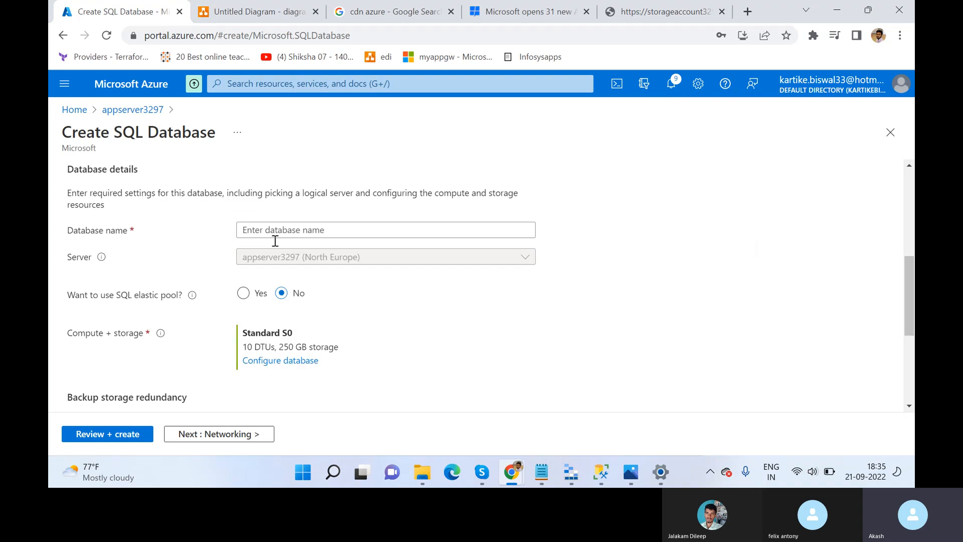
{"action": "left_click", "coordinate": [284, 229]}
{"action": "type", "text": "db1"}
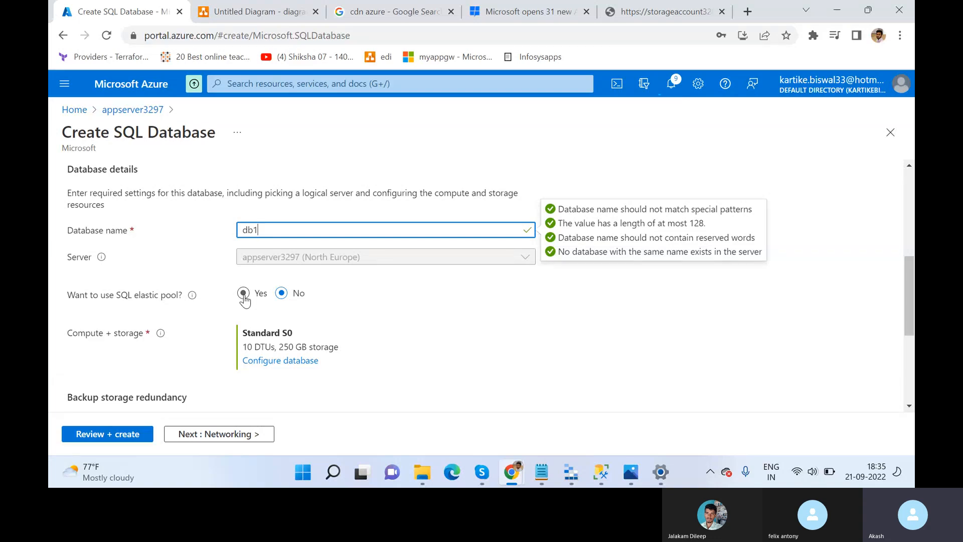
{"action": "left_click", "coordinate": [253, 11]}
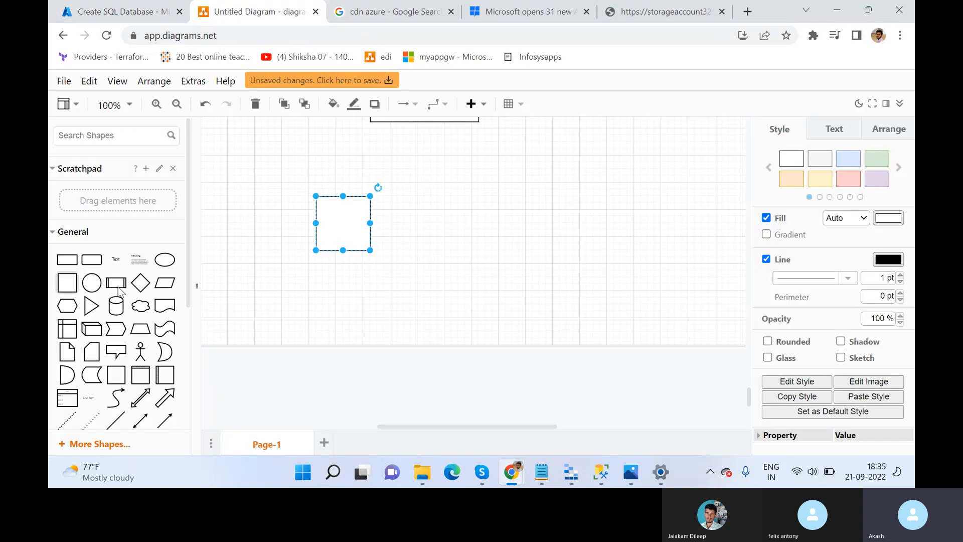
- Label the square 'Standalone -- 100 GB' and 'Elastic', then enlarge it
{"action": "double_click", "coordinate": [330, 222]}
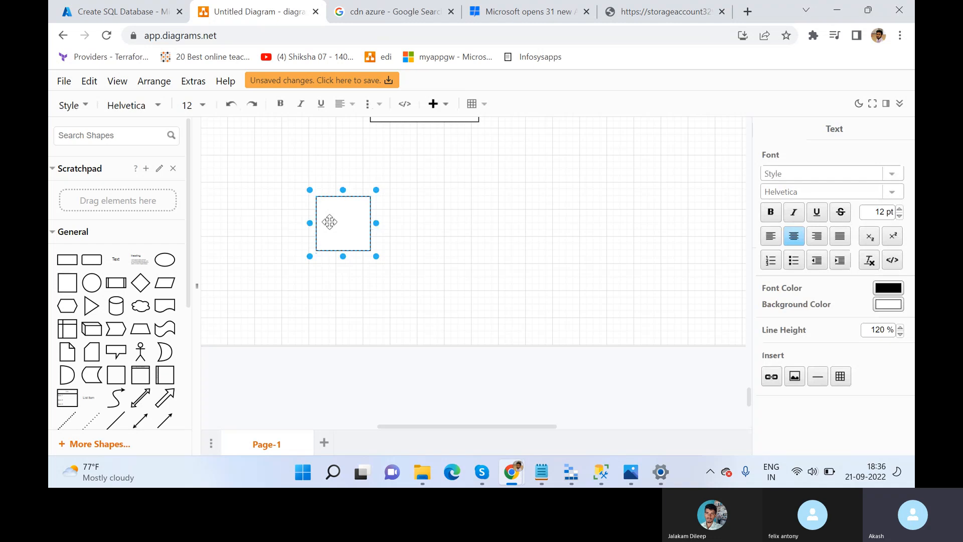
{"action": "type", "text": "Standalone"}
{"action": "key", "text": "Return"}
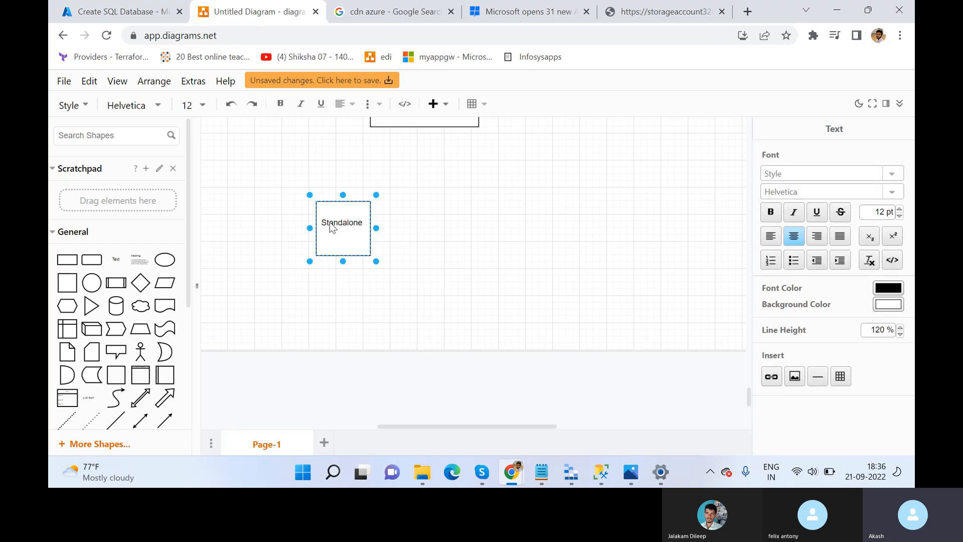
{"action": "type", "text": "Elastic"}
{"action": "key", "text": "Right"}
{"action": "type", "text": "--"}
{"action": "key", "text": "Return"}
{"action": "type", "text": "100"}
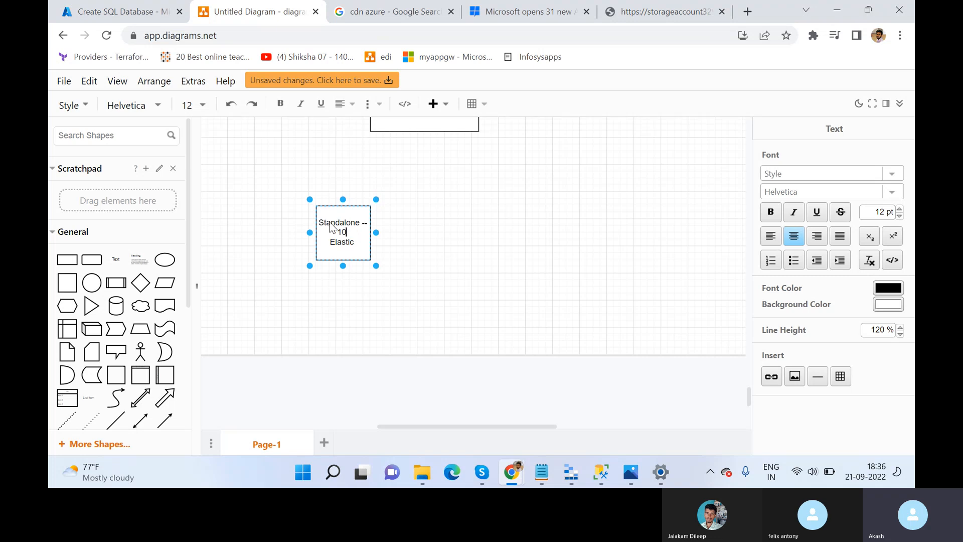
{"action": "type", "text": " GB"}
{"action": "left_click_drag", "start_coordinate": [374, 267], "coordinate": [430, 319]}
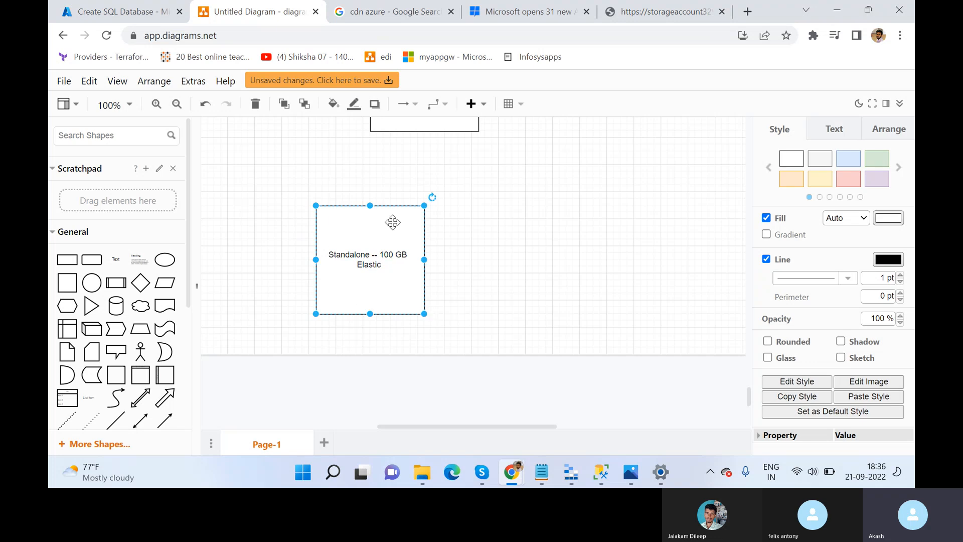
- Complete the label with 'Elastic -- 1 TB' and a new '10 DB' line
{"action": "double_click", "coordinate": [410, 260]}
{"action": "left_click", "coordinate": [409, 255]}
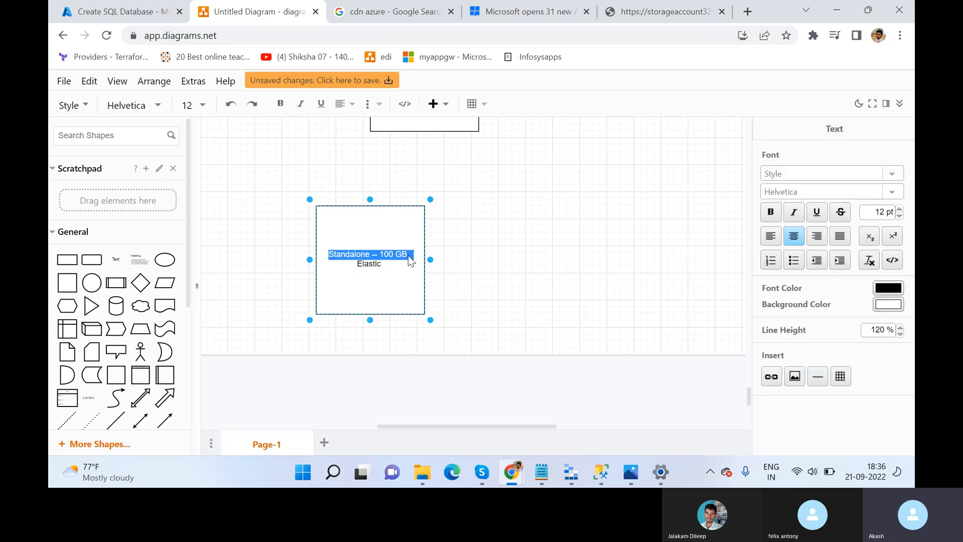
{"action": "left_click", "coordinate": [410, 258]}
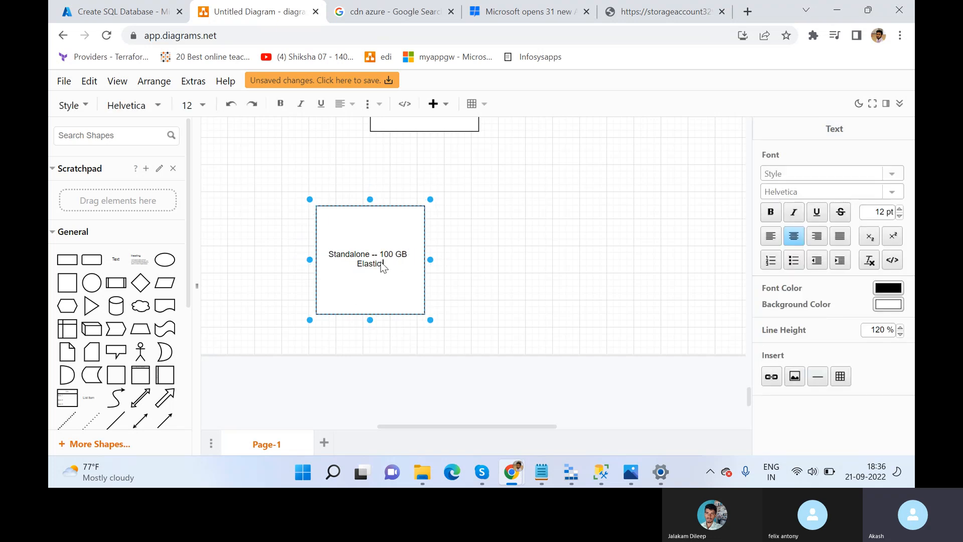
{"action": "type", "text": "--"}
{"action": "type", "text": "1 TB"}
{"action": "key", "text": "Return"}
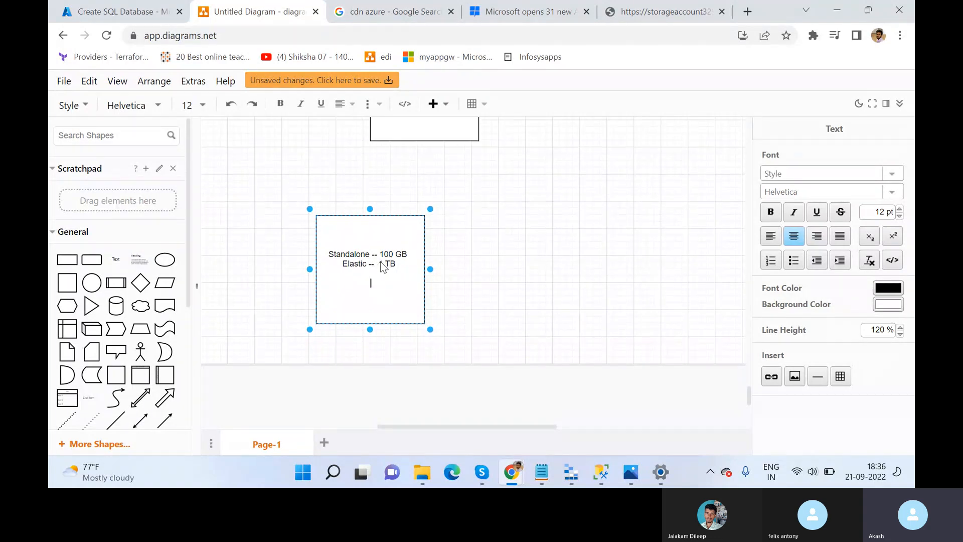
{"action": "type", "text": "10 DB"}
{"action": "triple_click", "coordinate": [398, 268]}
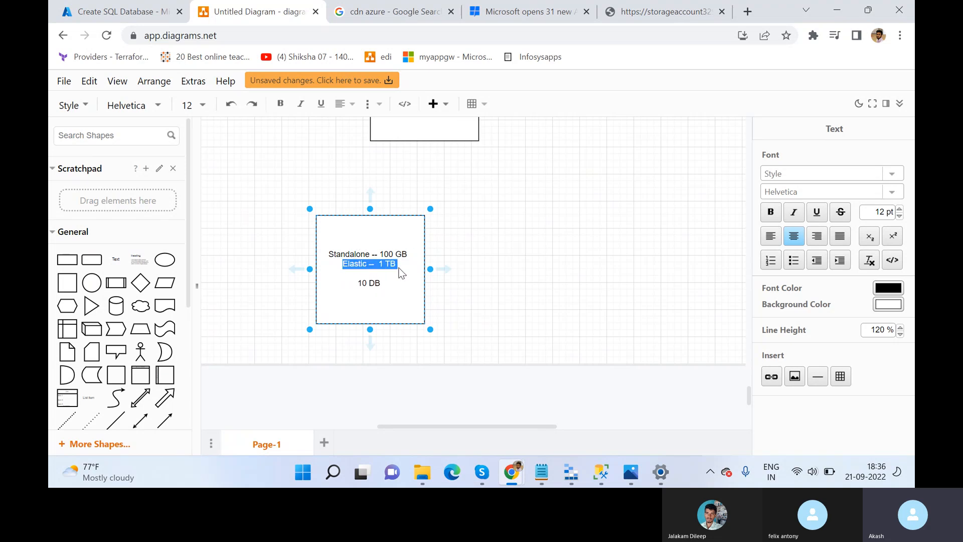
{"action": "left_click_drag", "start_coordinate": [390, 283], "coordinate": [328, 253]}
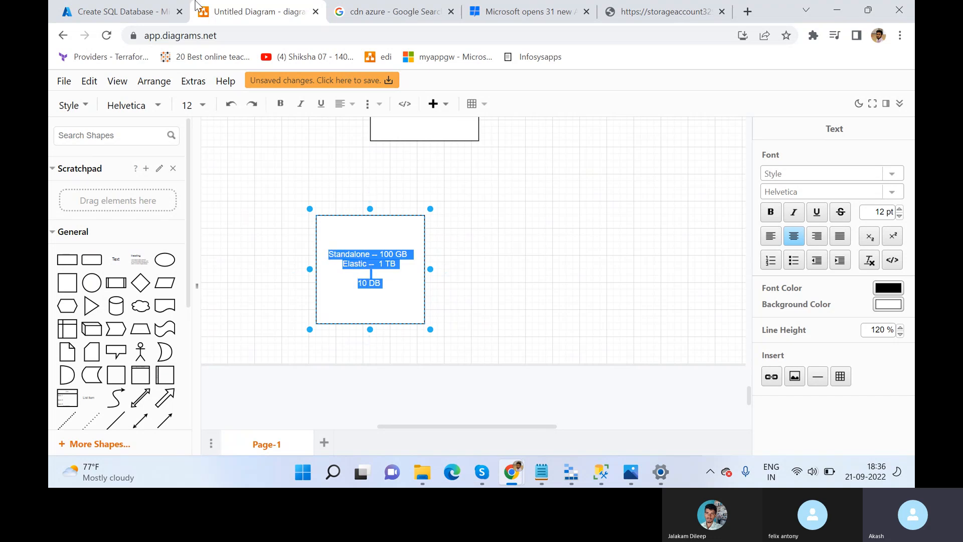
- In the Azure form, toggle the elastic pool option on, then back to No
{"action": "left_click", "coordinate": [132, 6]}
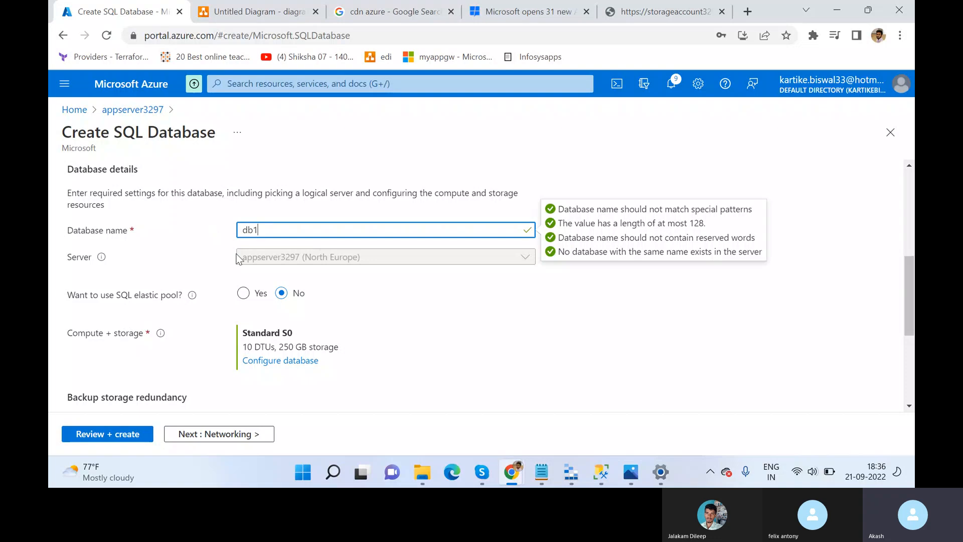
{"action": "left_click", "coordinate": [243, 293]}
{"action": "mouse_move", "coordinate": [193, 297]}
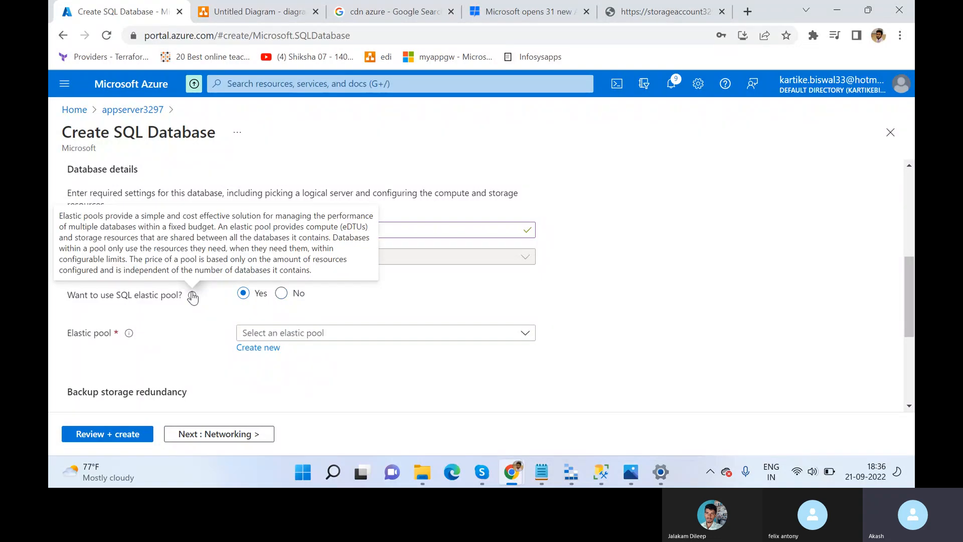
{"action": "left_click", "coordinate": [281, 293]}
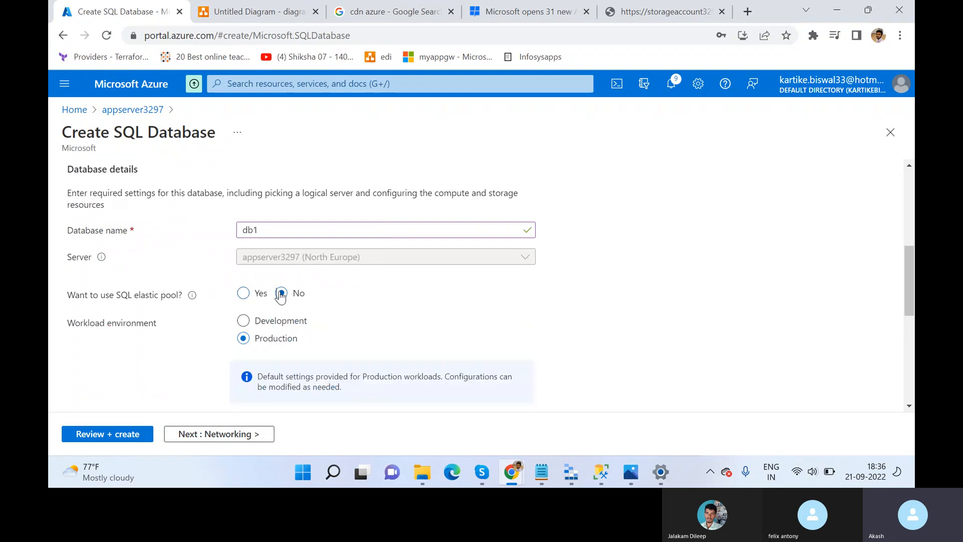
{"action": "left_click", "coordinate": [245, 6]}
- Add the line 'EDTU :- Database transcations unit' below 10 DB in the note
{"action": "left_click", "coordinate": [383, 285]}
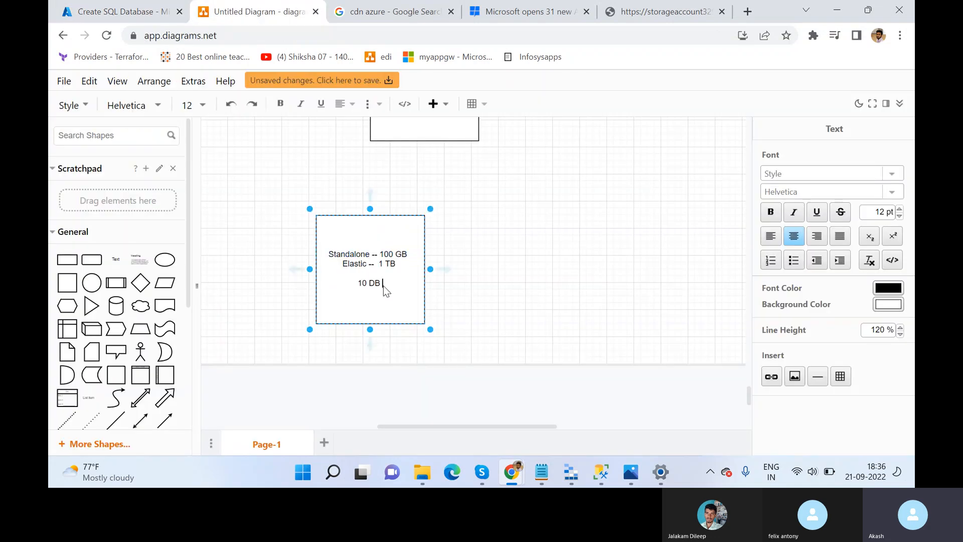
{"action": "key", "text": "Return"}
{"action": "type", "text": "EDTU "}
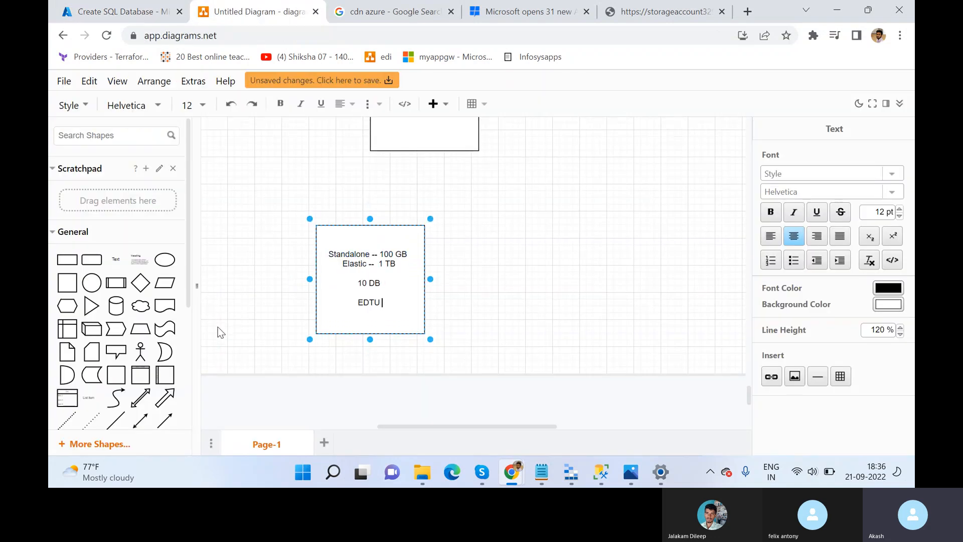
{"action": "type", "text": ":- Database transcations "}
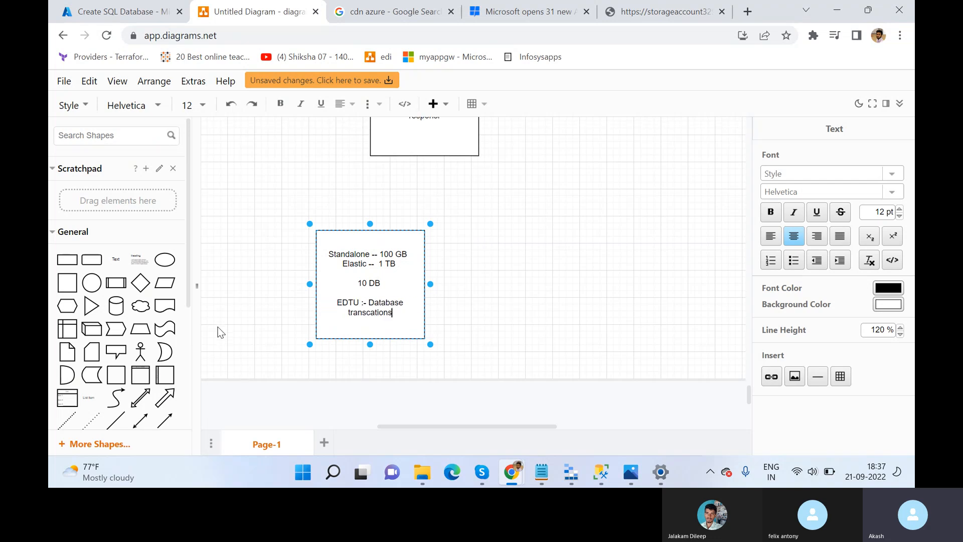
{"action": "type", "text": "unit"}
- Return to the Create SQL Database form and try the SQL elastic pool option
{"action": "mouse_move", "coordinate": [131, 17]}
{"action": "left_click", "coordinate": [153, 6]}
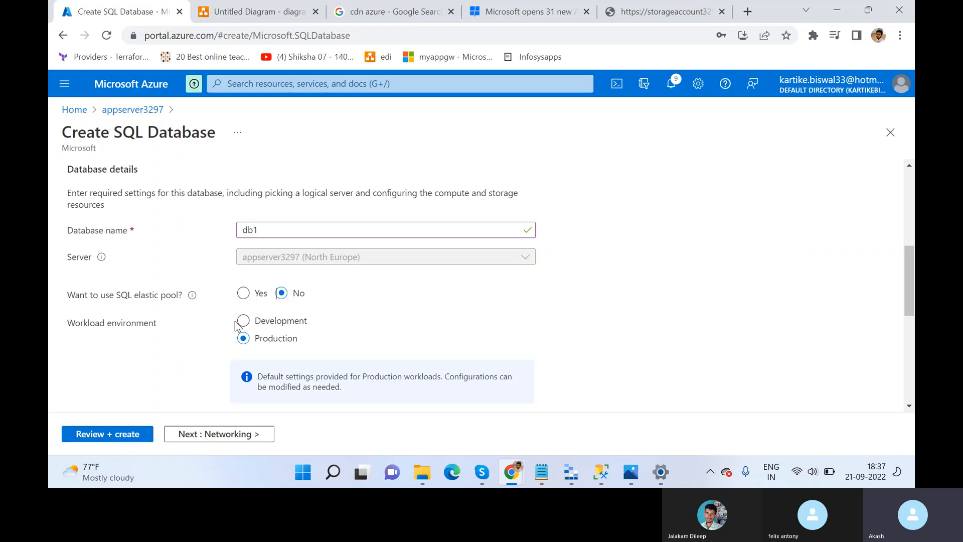
{"action": "left_click", "coordinate": [243, 293]}
- Turn the elastic pool back off and open Configure database, showing Standard at 10 DTUs and 250 GB
{"action": "left_click", "coordinate": [293, 294]}
{"action": "scroll", "coordinate": [289, 323], "scroll_direction": "down", "scroll_amount": 2}
{"action": "scroll", "coordinate": [289, 326], "scroll_direction": "down", "scroll_amount": 2}
{"action": "left_click", "coordinate": [279, 257]}
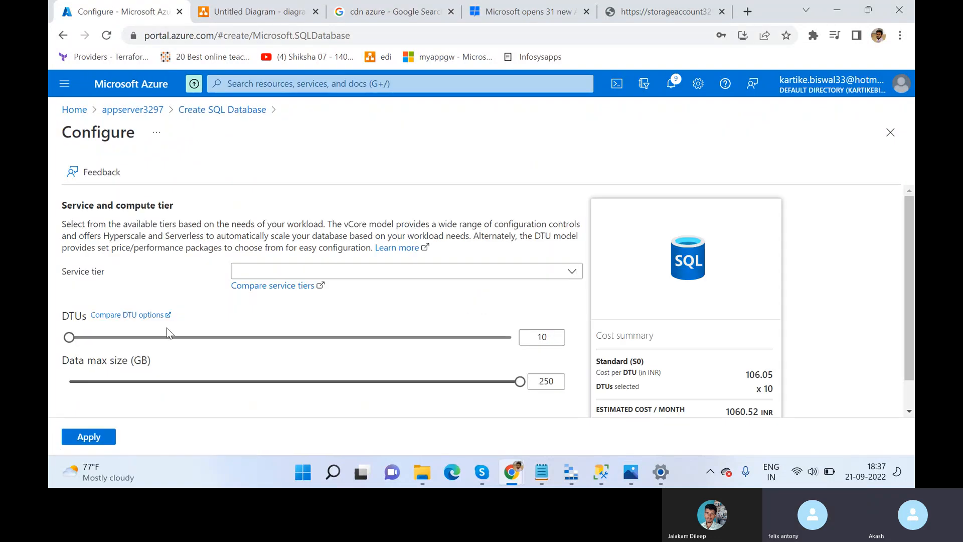
- Switch between the Skype video call and the Azure configuration page
{"action": "key", "text": "alt+Tab"}
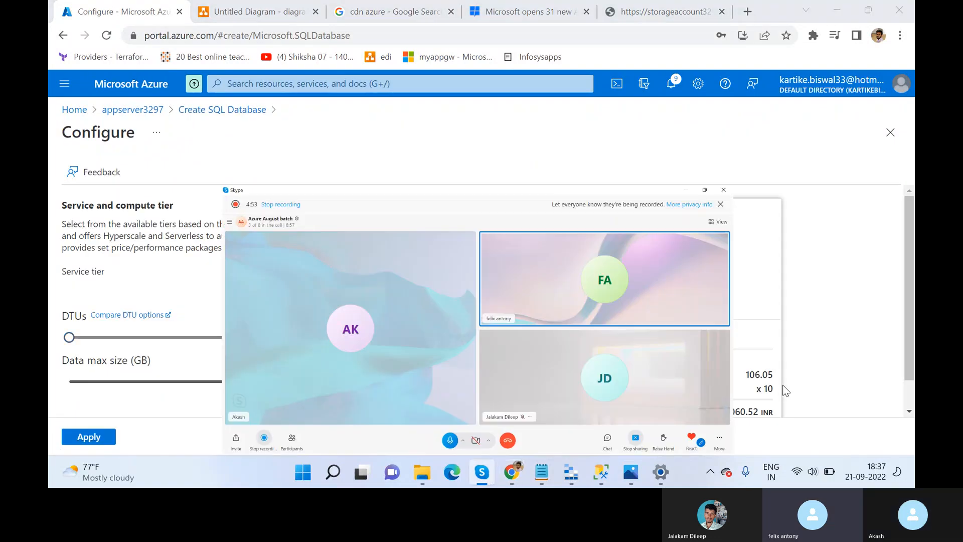
{"action": "key", "text": "alt+Tab"}
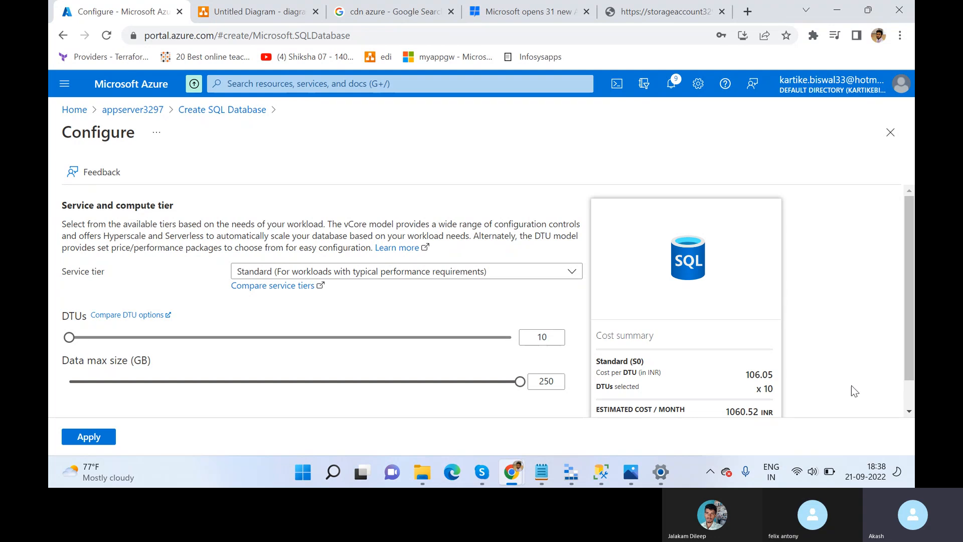
{"action": "double_click", "coordinate": [802, 362]}
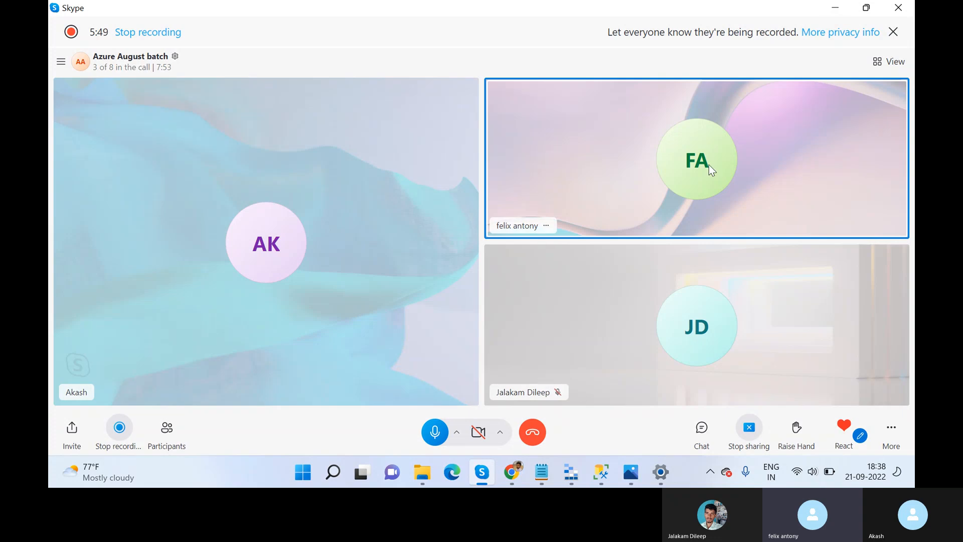
- Minimise the Skype call to bring back the Standard S0 Configure pane (10 DTUs, 1060.52 INR/month)
{"action": "left_click", "coordinate": [835, 7]}
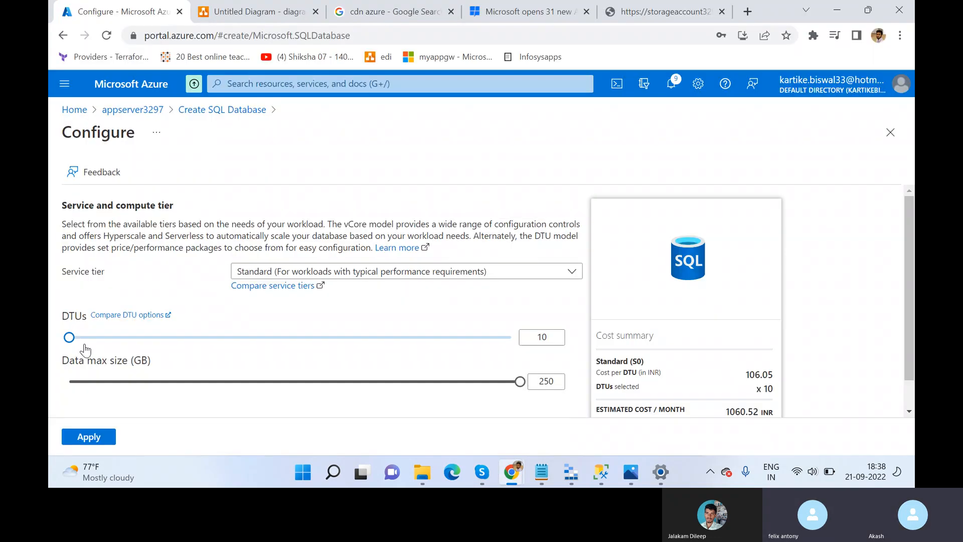
{"action": "key", "text": "alt+Tab"}
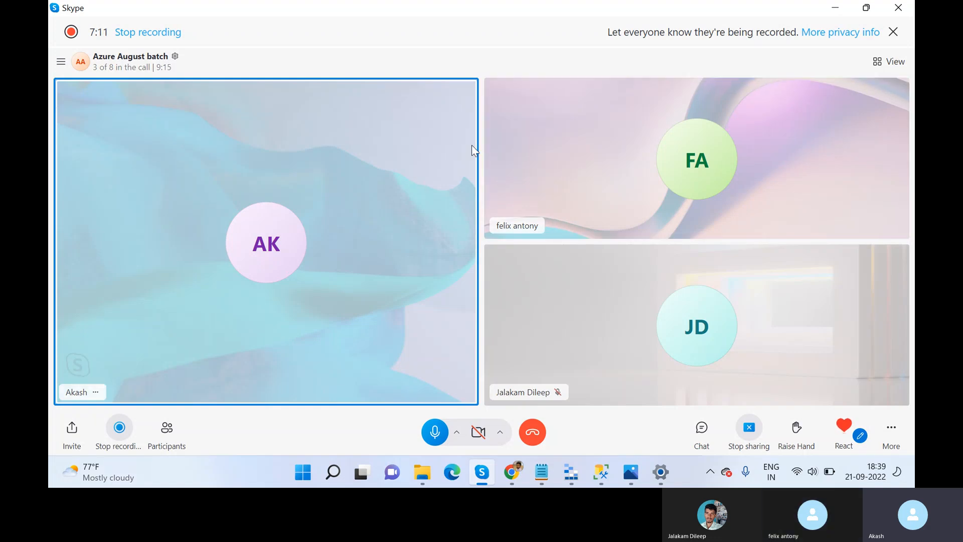
{"action": "key", "text": "alt+Tab"}
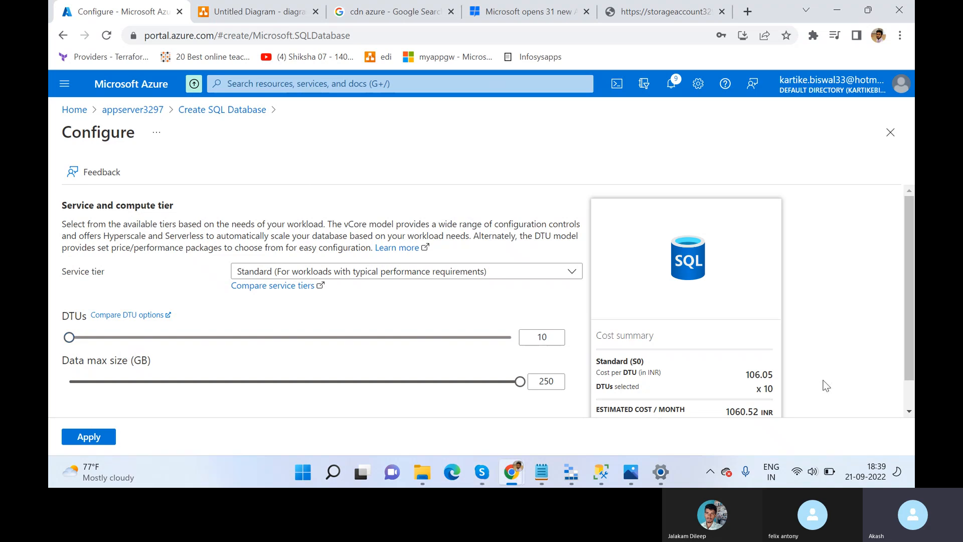
{"action": "key", "text": "alt+Tab"}
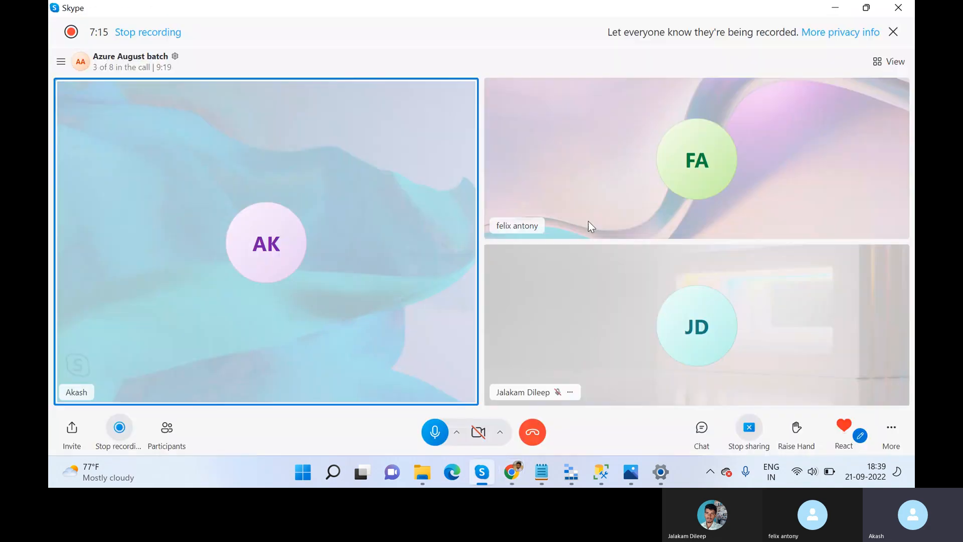
{"action": "left_click", "coordinate": [833, 7]}
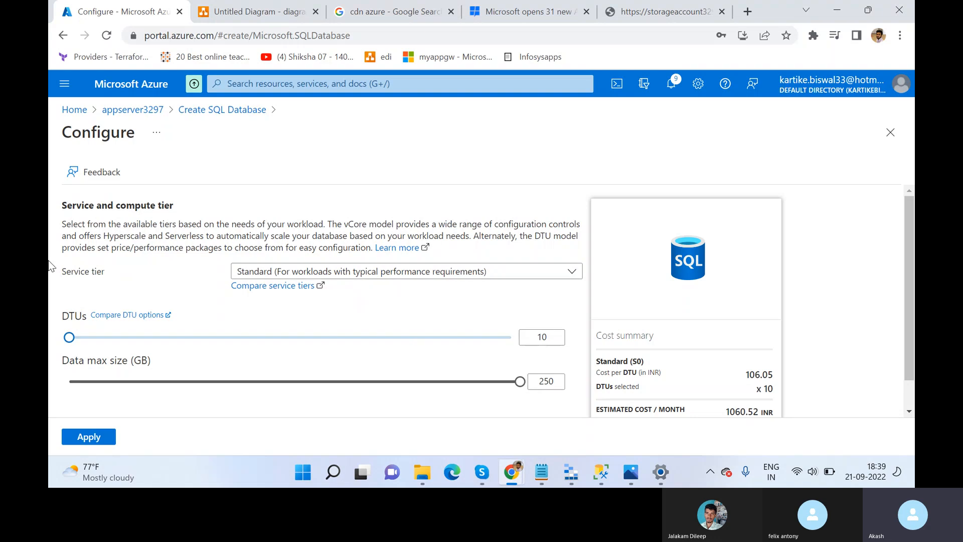
- Try several DTU and size values, settling on Standard S1 with 20 DTUs and 250 GB max size
{"action": "scroll", "coordinate": [311, 257], "scroll_direction": "down", "scroll_amount": 1}
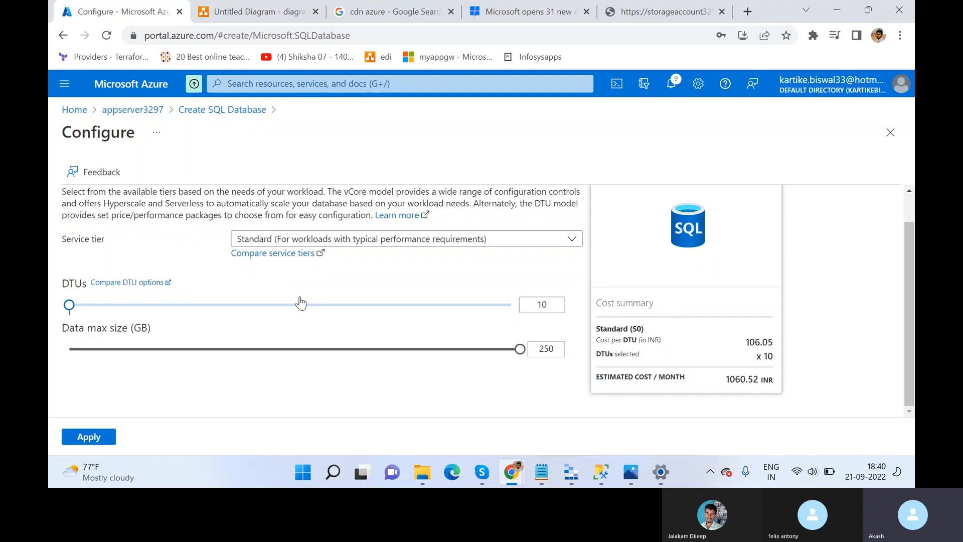
{"action": "left_click_drag", "start_coordinate": [533, 308], "coordinate": [132, 328]}
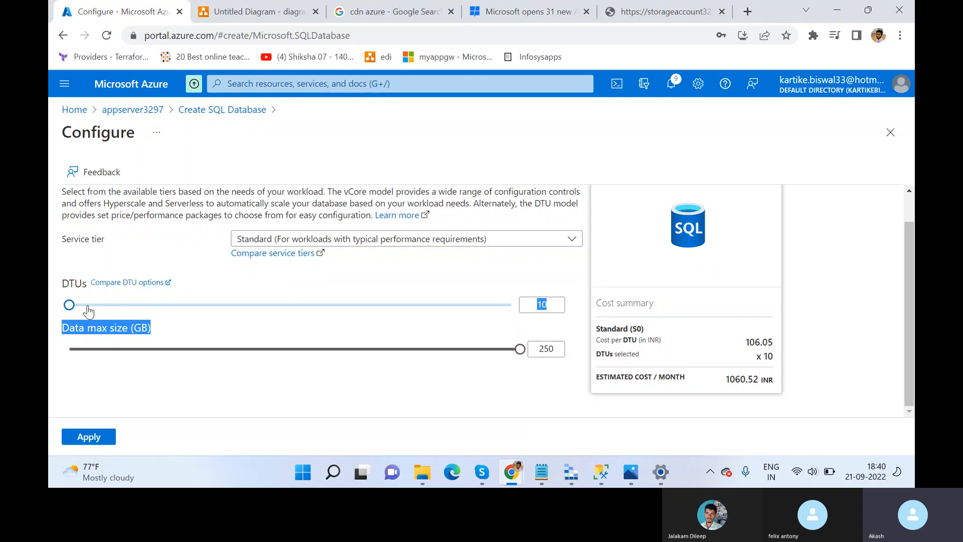
{"action": "left_click_drag", "start_coordinate": [153, 306], "coordinate": [333, 354]}
{"action": "left_click", "coordinate": [343, 350]}
{"action": "left_click", "coordinate": [70, 349]}
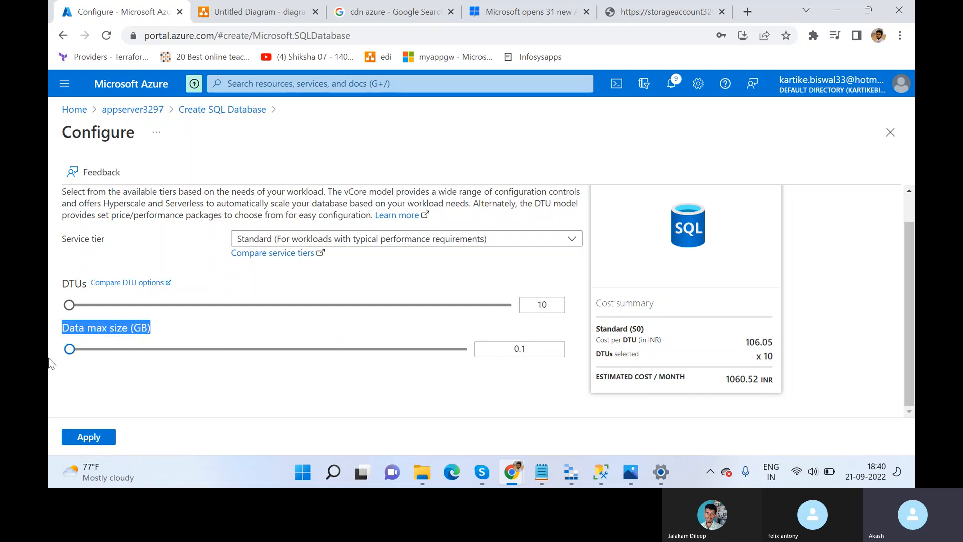
{"action": "left_click_drag", "start_coordinate": [74, 306], "coordinate": [124, 305]}
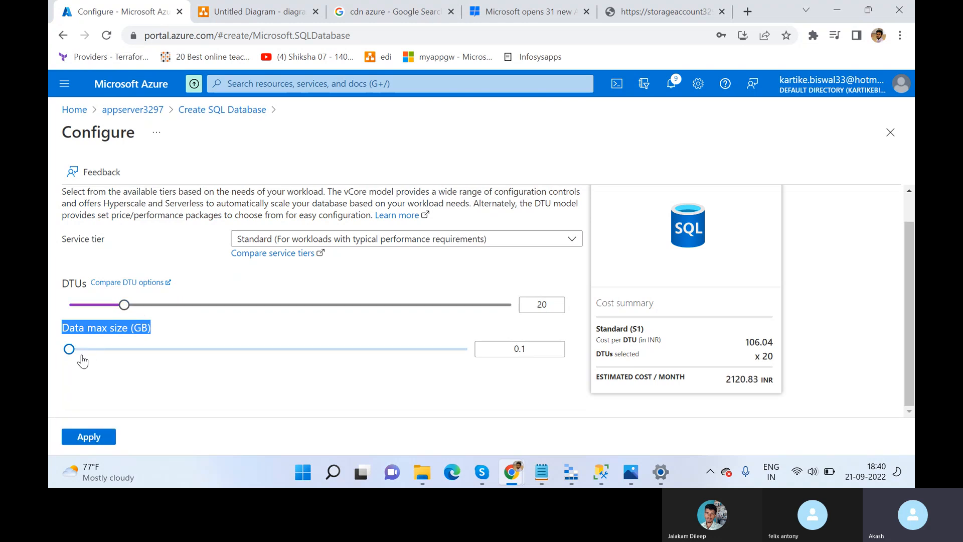
{"action": "left_click_drag", "start_coordinate": [69, 349], "coordinate": [495, 344]}
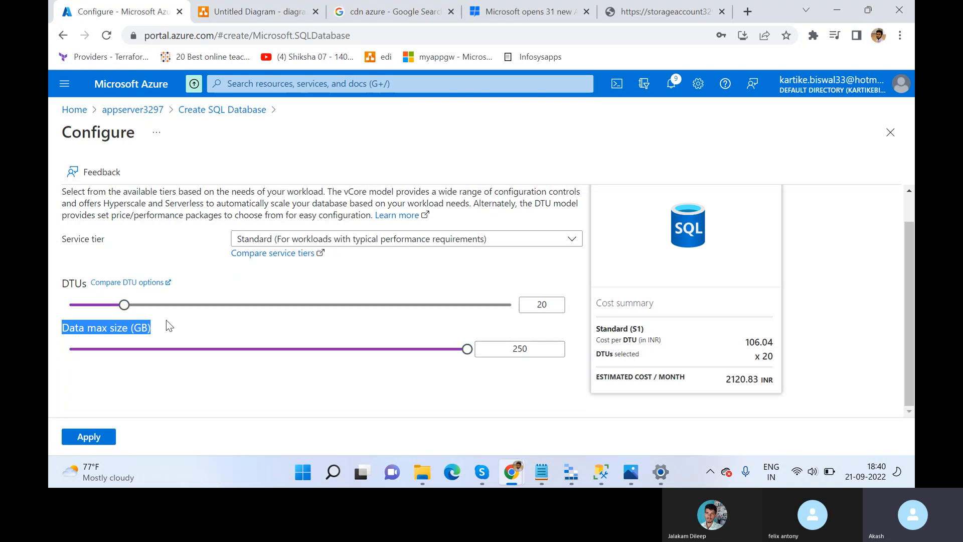
- Open the Compare DTU options link in a new browser tab and view it
{"action": "right_click", "coordinate": [139, 279]}
{"action": "left_click", "coordinate": [196, 291]}
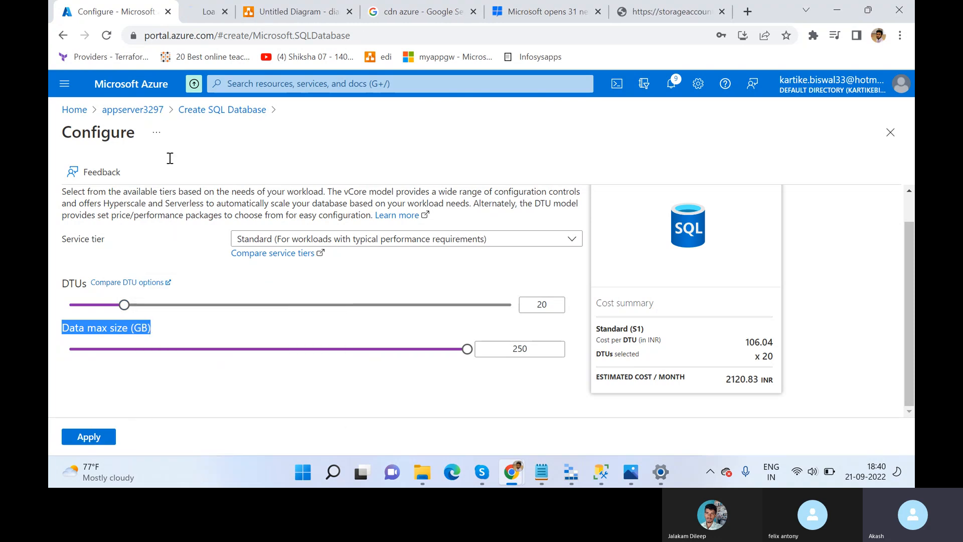
{"action": "left_click", "coordinate": [215, 11]}
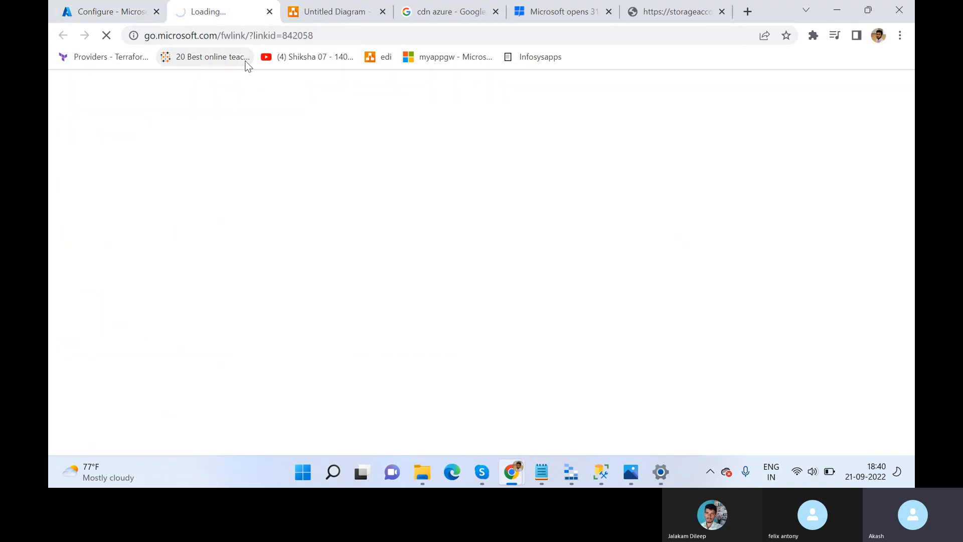
- Copy the DTU purchasing model article's URL and send it in the Skype call chat
{"action": "left_click", "coordinate": [266, 35]}
{"action": "key", "text": "ctrl+c"}
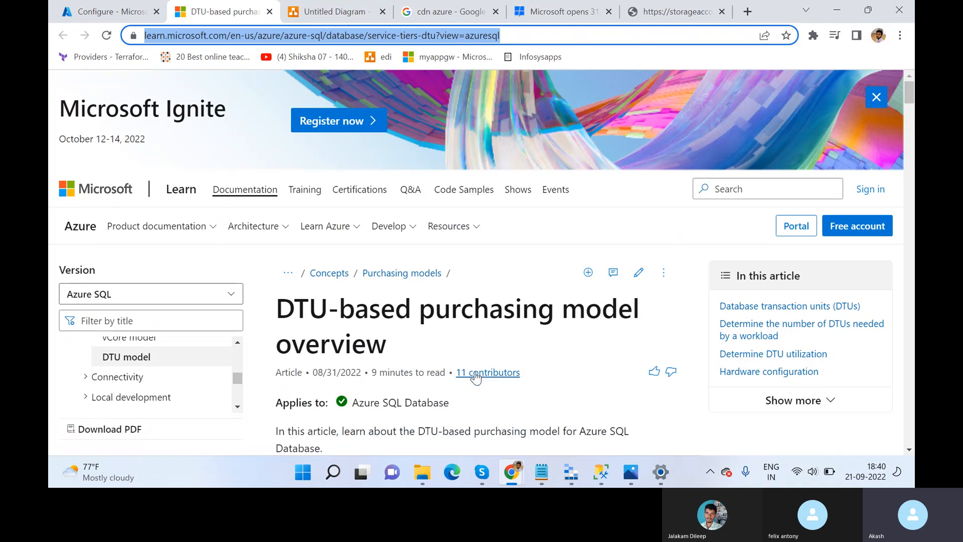
{"action": "scroll", "coordinate": [524, 332], "scroll_direction": "down", "scroll_amount": 3}
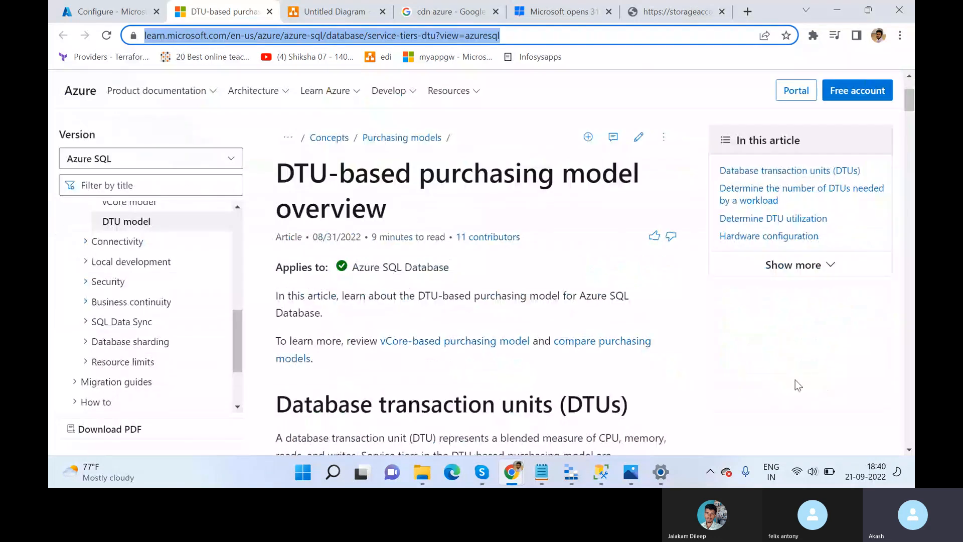
{"action": "key", "text": "alt+Tab"}
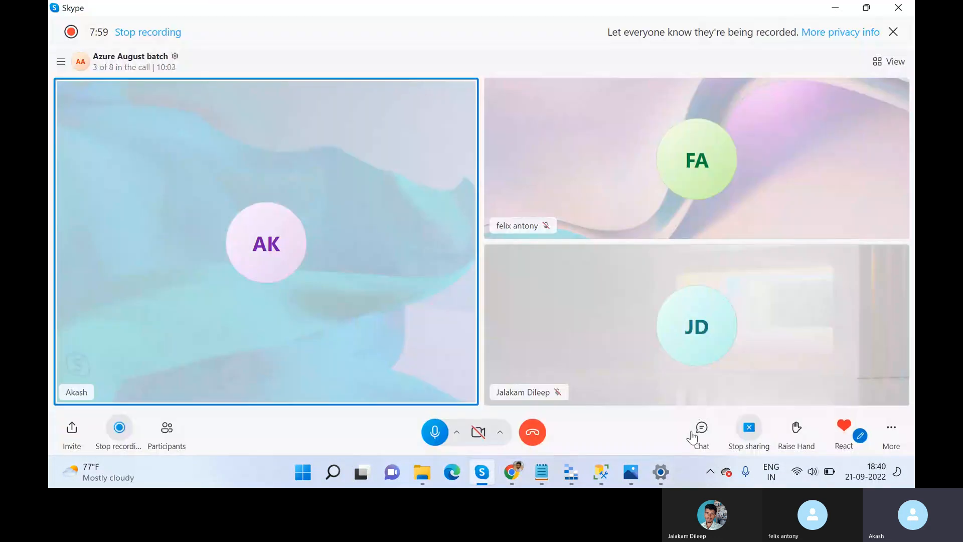
{"action": "left_click", "coordinate": [702, 431]}
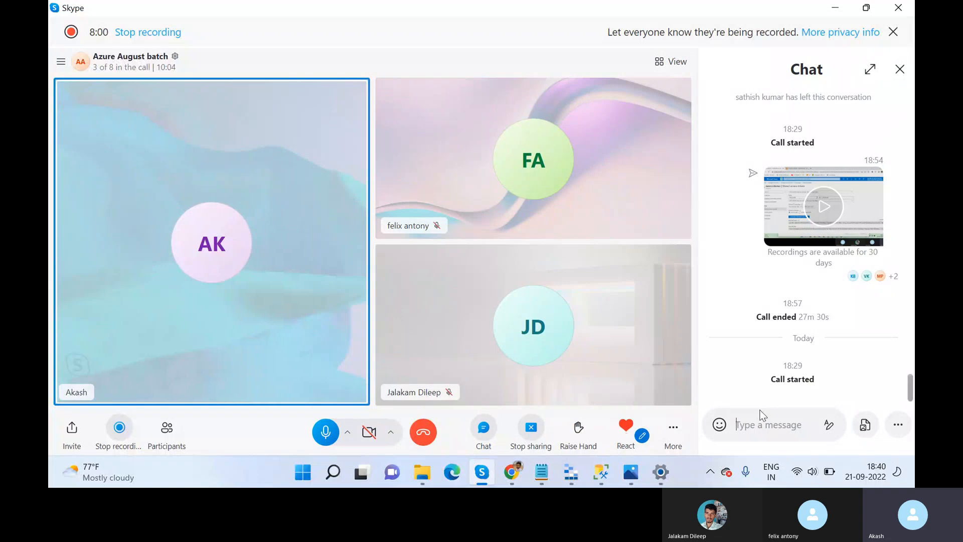
{"action": "left_click", "coordinate": [759, 414]}
{"action": "key", "text": "ctrl+v"}
{"action": "key", "text": "Return"}
- Scroll through the article's DTU section, then return to the Configure - Microsoft Azure tab
{"action": "key", "text": "alt+Tab"}
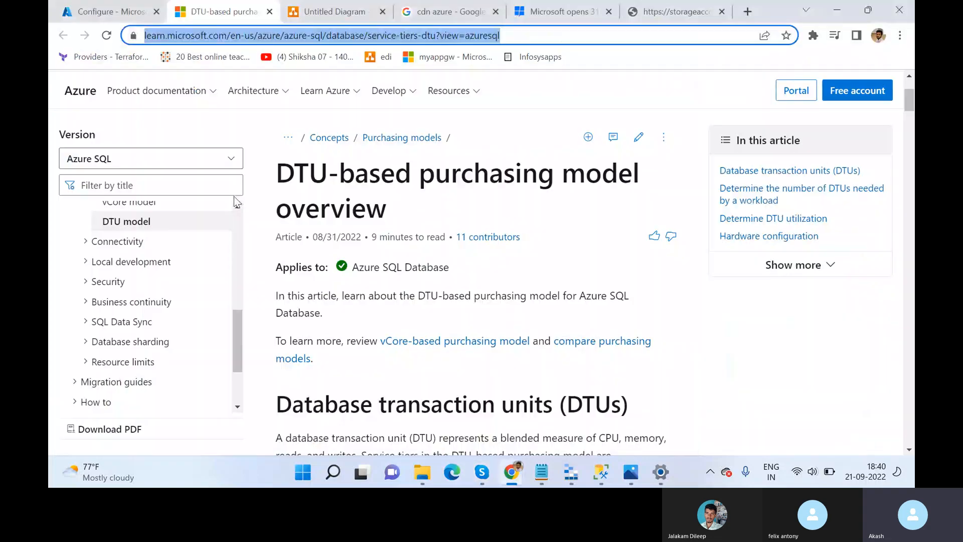
{"action": "scroll", "coordinate": [362, 368], "scroll_direction": "down", "scroll_amount": 3}
{"action": "scroll", "coordinate": [361, 367], "scroll_direction": "down", "scroll_amount": 2}
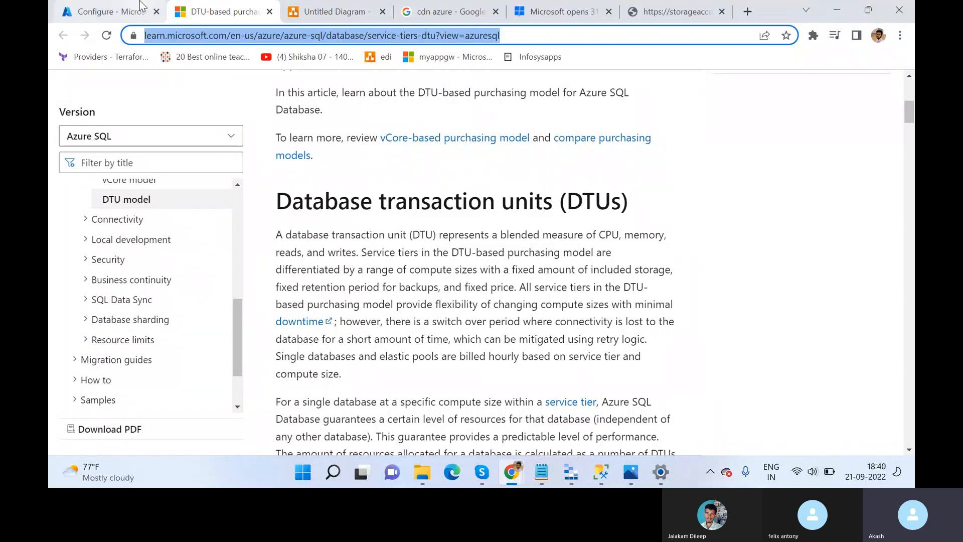
{"action": "left_click", "coordinate": [105, 11]}
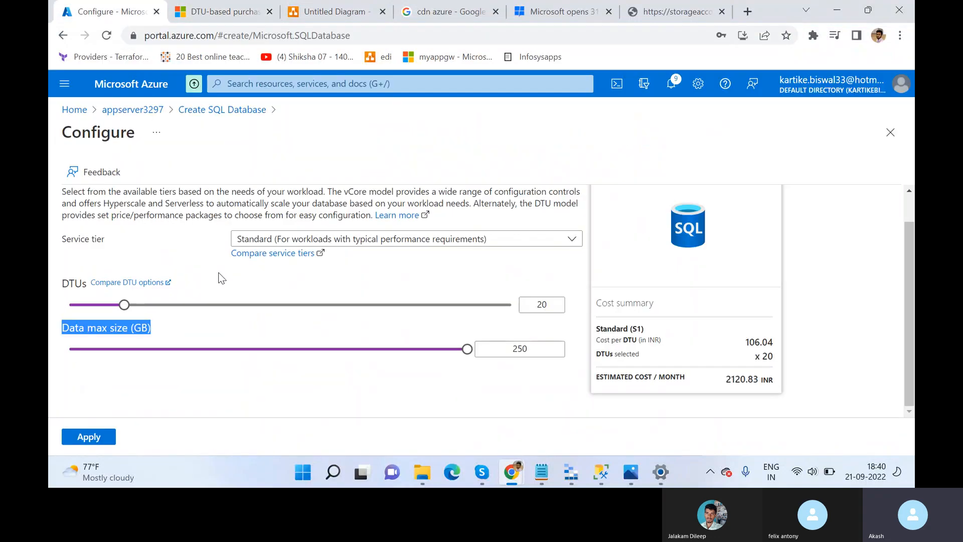
- Reopen Configure database and apply Standard S0 with 10 DTUs and a 1 GB maximum data size
{"action": "left_click", "coordinate": [889, 134]}
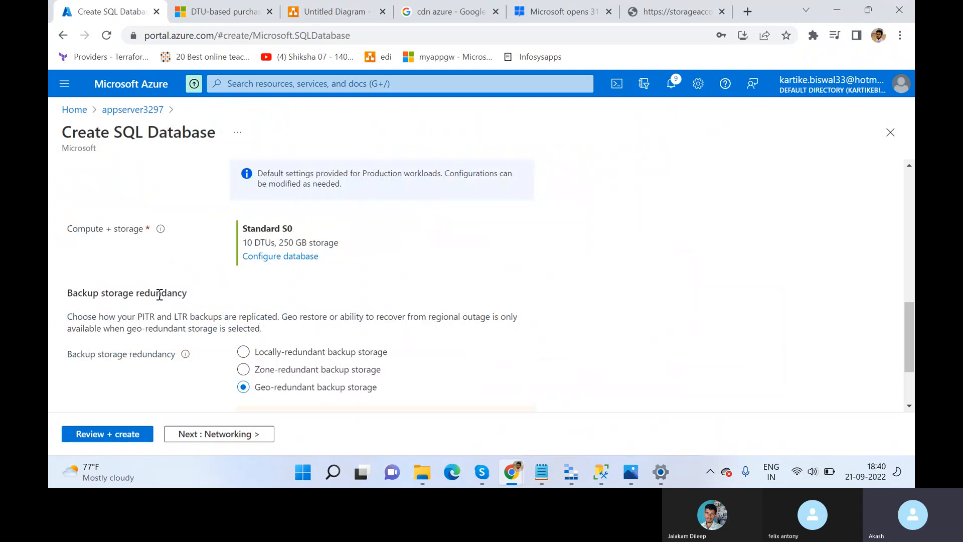
{"action": "scroll", "coordinate": [210, 296], "scroll_direction": "down", "scroll_amount": 2}
{"action": "scroll", "coordinate": [217, 284], "scroll_direction": "up", "scroll_amount": 3}
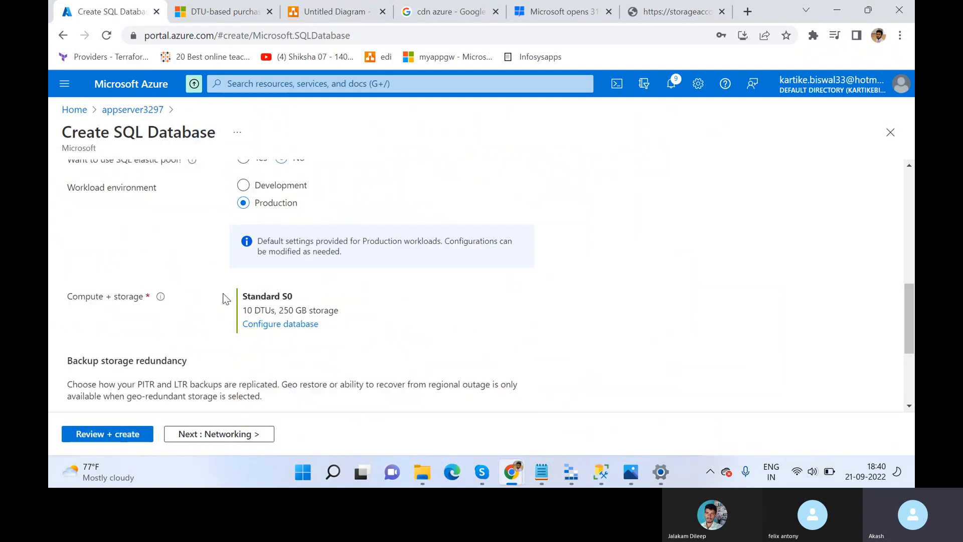
{"action": "left_click", "coordinate": [281, 323]}
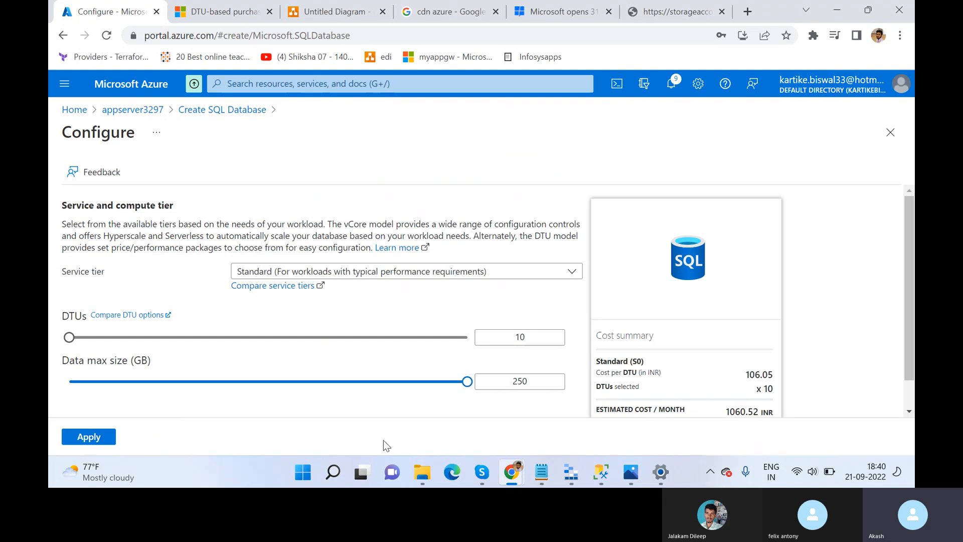
{"action": "left_click_drag", "start_coordinate": [466, 390], "coordinate": [131, 381]}
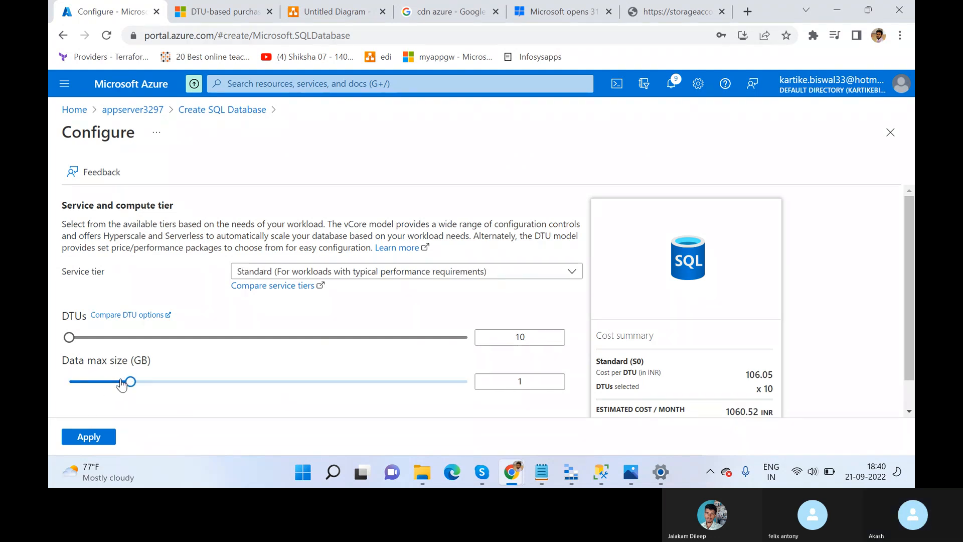
{"action": "left_click", "coordinate": [88, 436]}
{"action": "scroll", "coordinate": [197, 334], "scroll_direction": "down", "scroll_amount": 3}
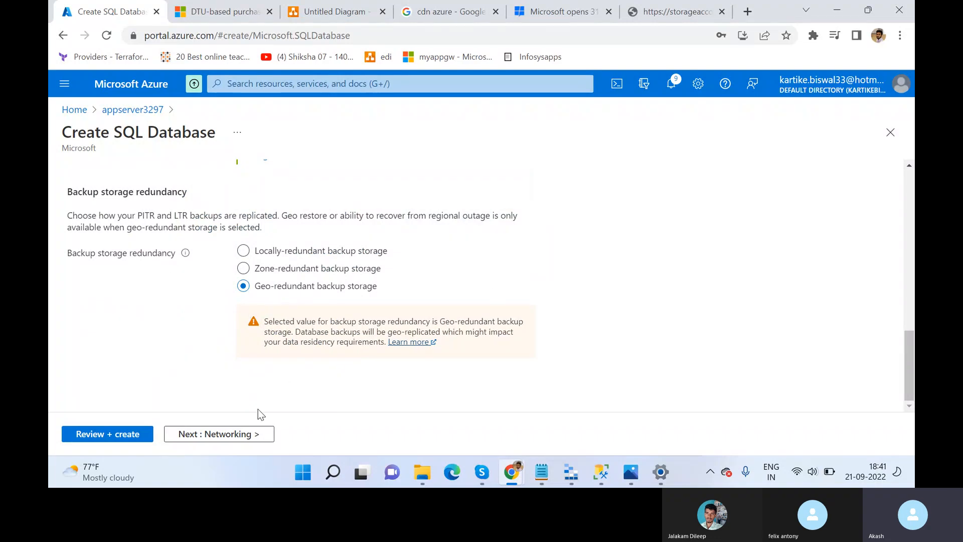
- Review the Networking tab's firewall and private endpoint options, leaving 'Add current client IP address' at No
{"action": "left_click", "coordinate": [257, 434]}
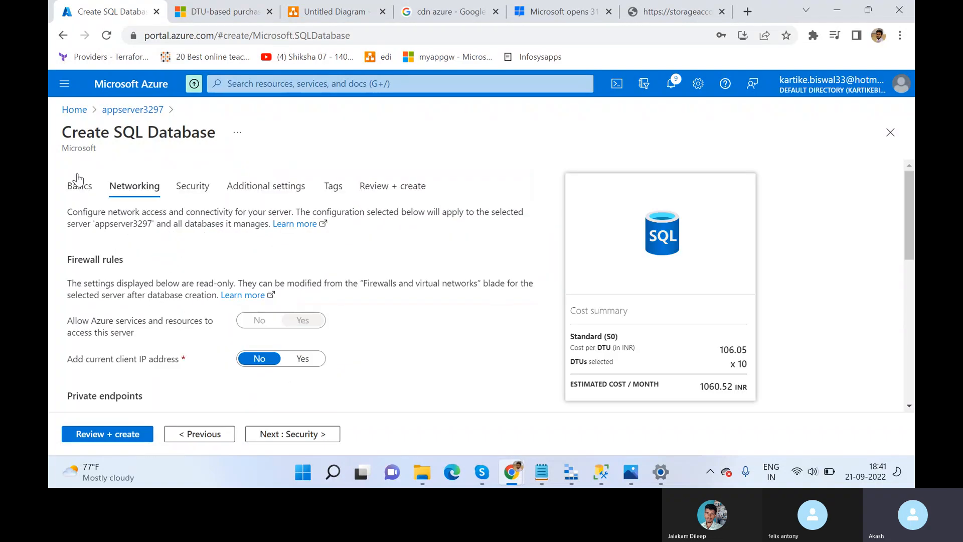
{"action": "scroll", "coordinate": [251, 259], "scroll_direction": "down", "scroll_amount": 3}
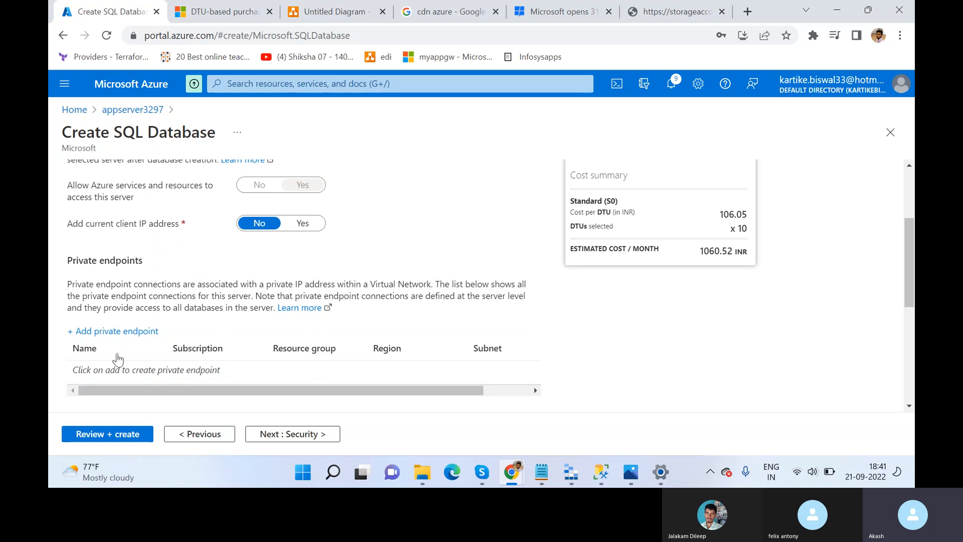
{"action": "scroll", "coordinate": [210, 261], "scroll_direction": "up", "scroll_amount": 2}
{"action": "left_click", "coordinate": [270, 293]}
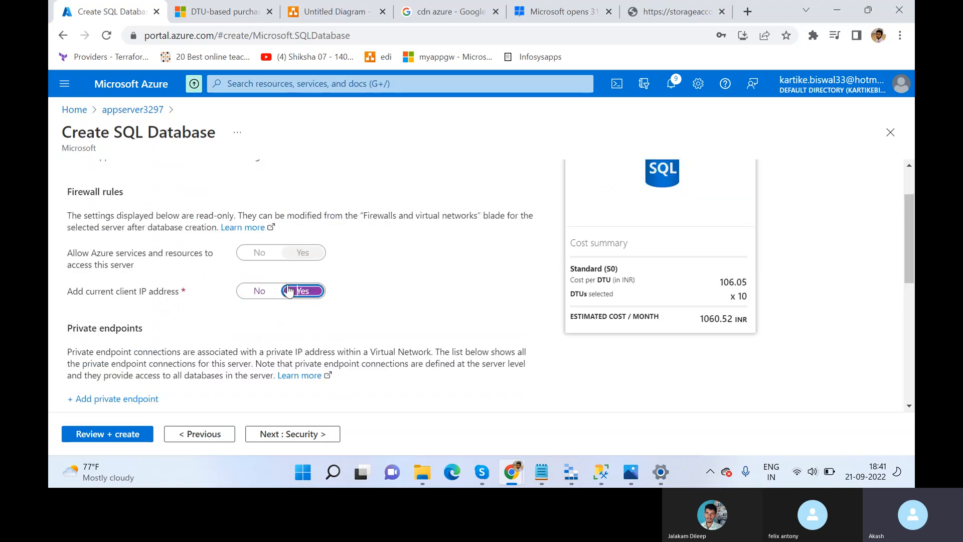
{"action": "scroll", "coordinate": [228, 339], "scroll_direction": "down", "scroll_amount": 3}
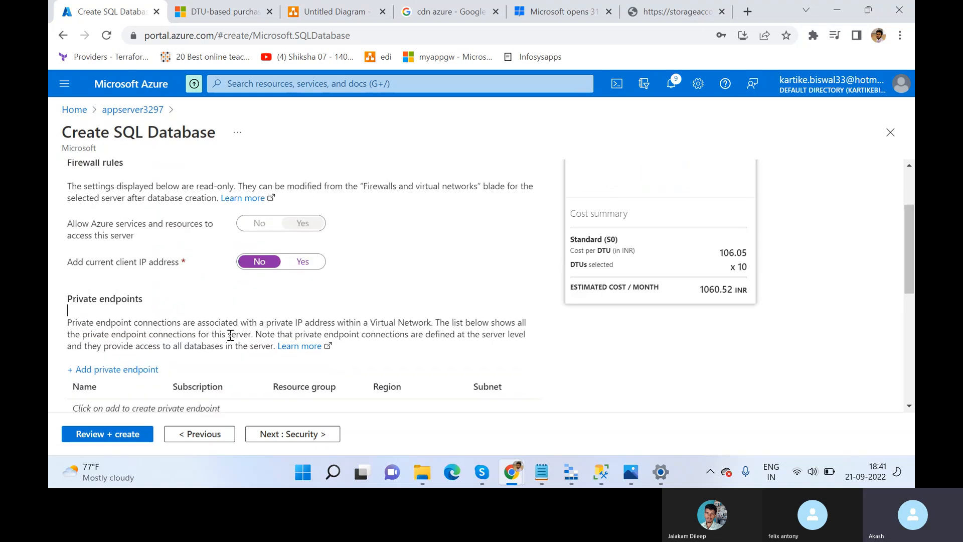
{"action": "scroll", "coordinate": [199, 363], "scroll_direction": "down", "scroll_amount": 4}
{"action": "scroll", "coordinate": [207, 351], "scroll_direction": "up", "scroll_amount": 8}
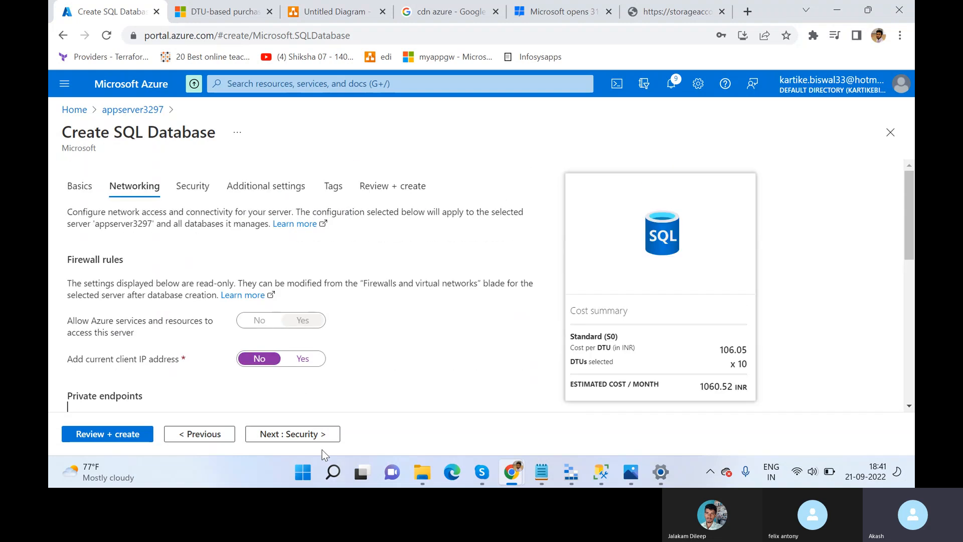
{"action": "left_click", "coordinate": [319, 435]}
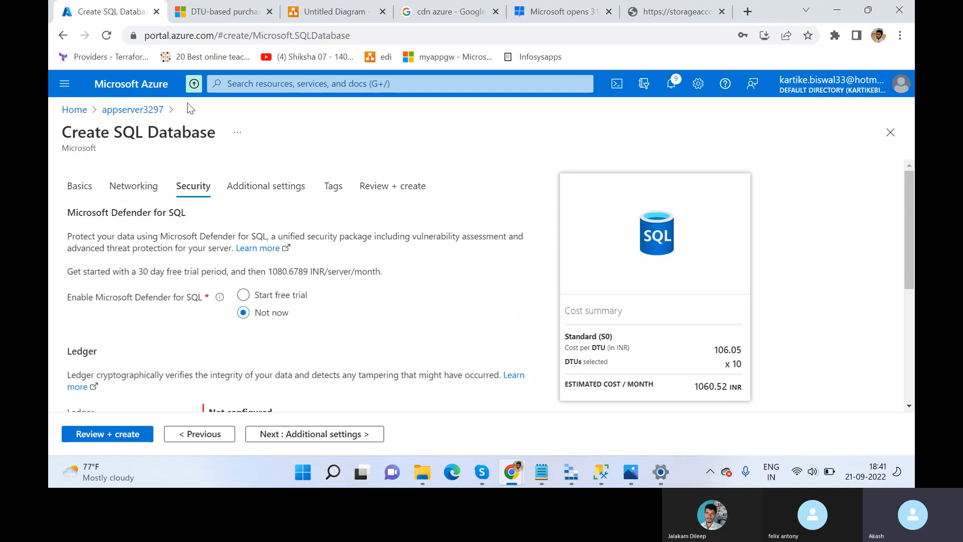
- Read through the Security tab's Defender, Ledger, Identity and TDE options, leaving Defender at Not now
{"action": "left_click_drag", "start_coordinate": [102, 296], "coordinate": [143, 300]}
{"action": "left_click", "coordinate": [167, 322]}
{"action": "left_click_drag", "start_coordinate": [412, 236], "coordinate": [491, 250]}
{"action": "left_click", "coordinate": [118, 256]}
{"action": "left_click_drag", "start_coordinate": [80, 246], "coordinate": [178, 249]}
{"action": "left_click", "coordinate": [178, 253]}
{"action": "scroll", "coordinate": [172, 326], "scroll_direction": "down", "scroll_amount": 4}
{"action": "scroll", "coordinate": [177, 274], "scroll_direction": "up", "scroll_amount": 1}
{"action": "scroll", "coordinate": [177, 274], "scroll_direction": "down", "scroll_amount": 2}
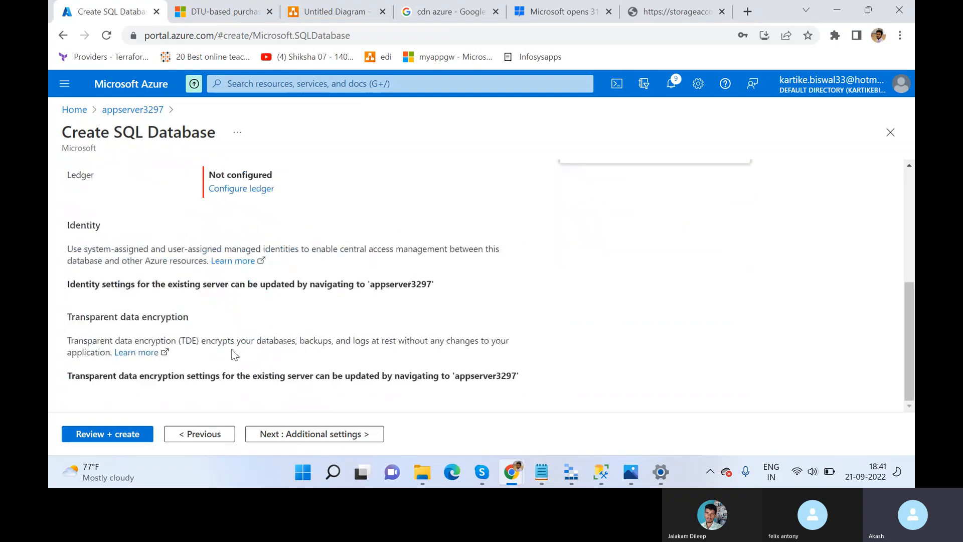
{"action": "left_click", "coordinate": [372, 436]}
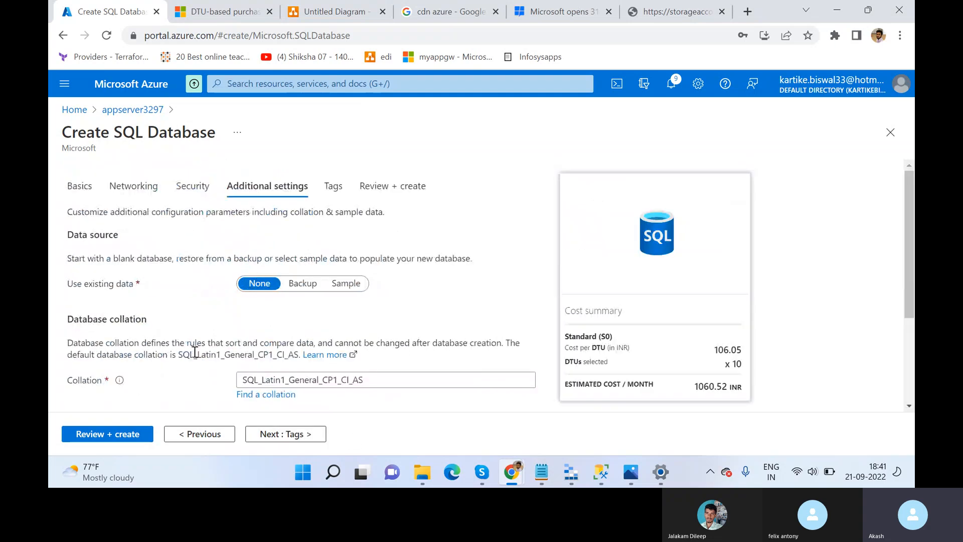
- Try the AdventureWorksLT sample data source, then switch the data source back to None
{"action": "scroll", "coordinate": [173, 348], "scroll_direction": "down", "scroll_amount": 3}
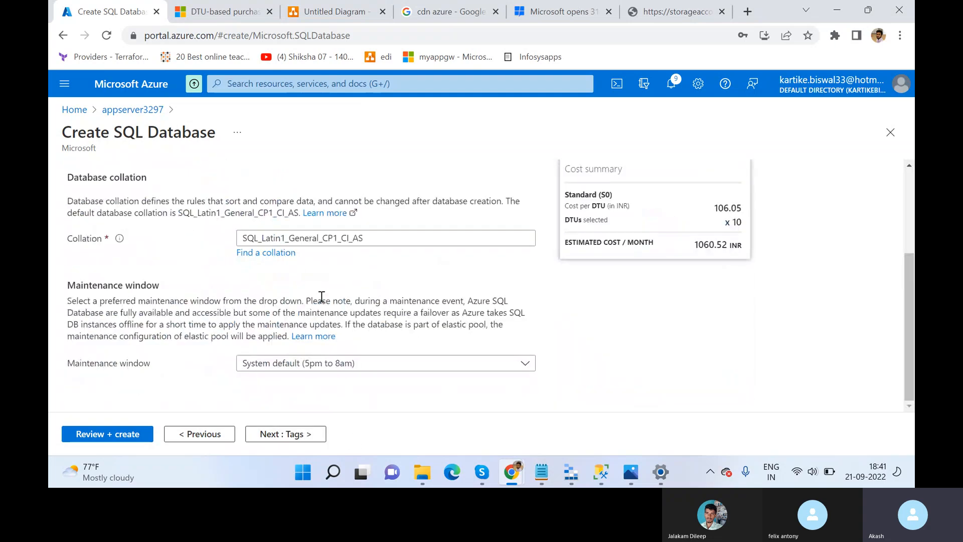
{"action": "scroll", "coordinate": [269, 376], "scroll_direction": "up", "scroll_amount": 1}
{"action": "scroll", "coordinate": [270, 375], "scroll_direction": "up", "scroll_amount": 2}
{"action": "scroll", "coordinate": [234, 357], "scroll_direction": "down", "scroll_amount": 2}
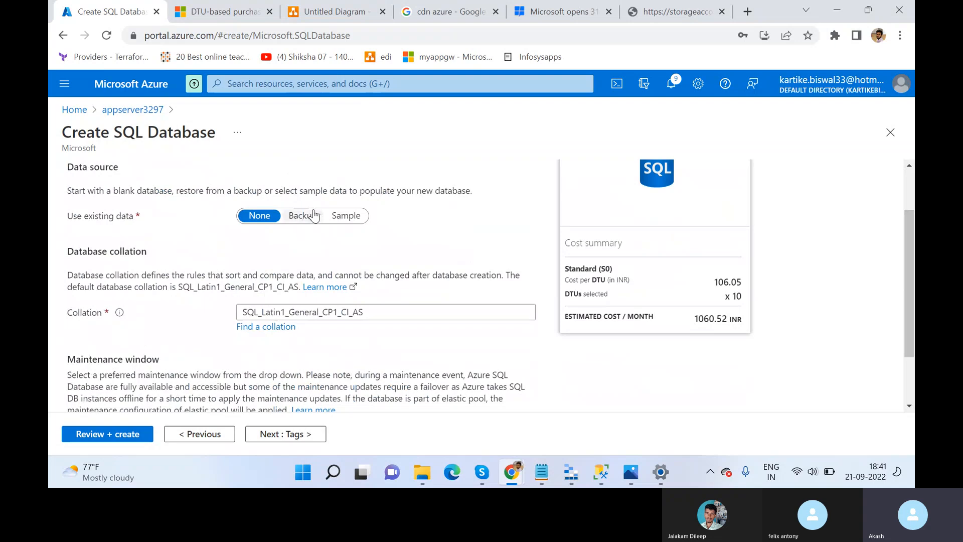
{"action": "left_click", "coordinate": [340, 216]}
{"action": "scroll", "coordinate": [94, 383], "scroll_direction": "up", "scroll_amount": 1}
{"action": "left_click", "coordinate": [100, 388]}
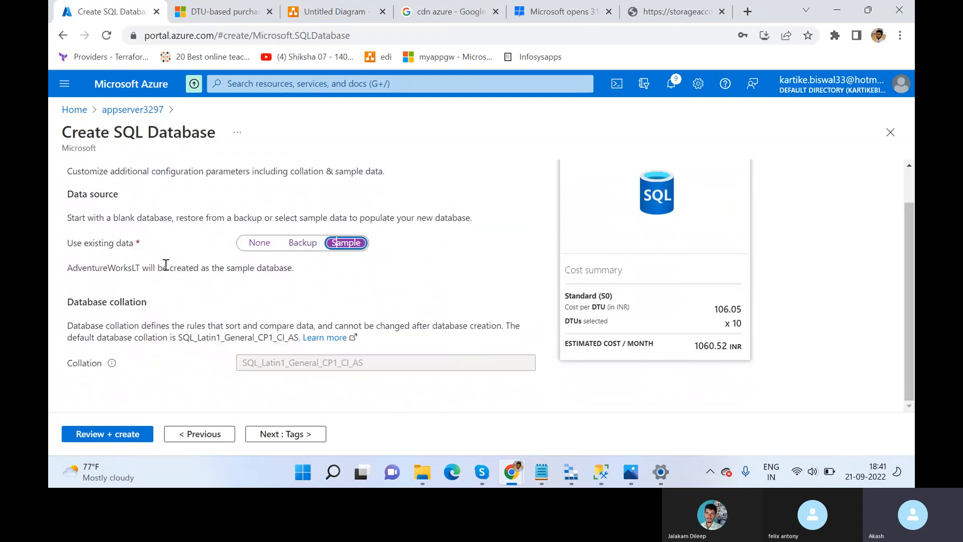
{"action": "left_click", "coordinate": [260, 242]}
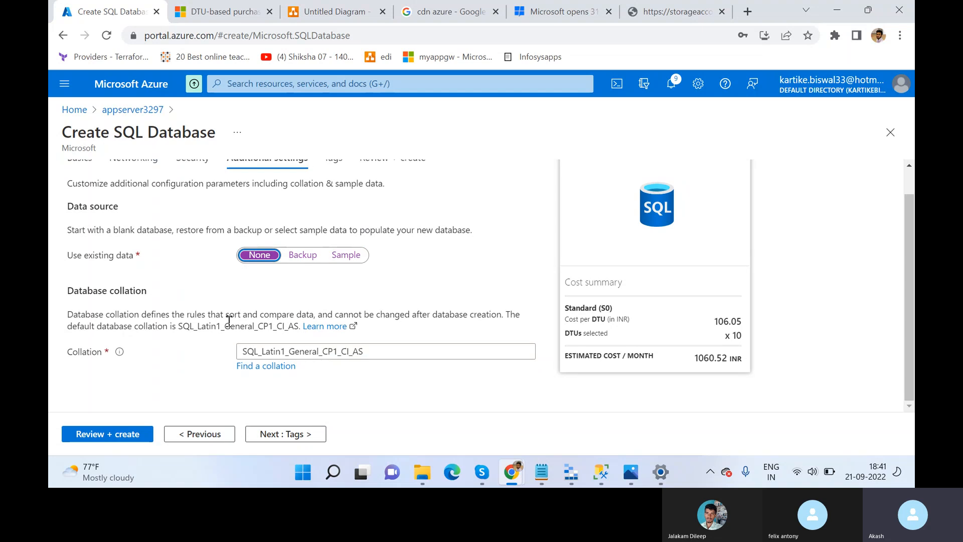
- Check the maintenance window choices, keep the default, and advance through Tags to Review + create
{"action": "scroll", "coordinate": [263, 350], "scroll_direction": "down", "scroll_amount": 2}
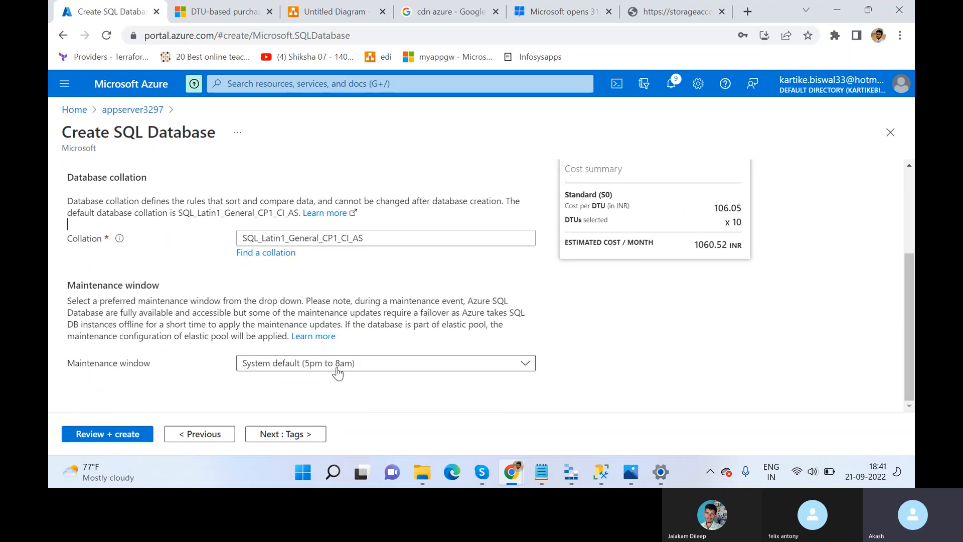
{"action": "left_click_drag", "start_coordinate": [71, 301], "coordinate": [430, 348]}
{"action": "left_click", "coordinate": [57, 305]}
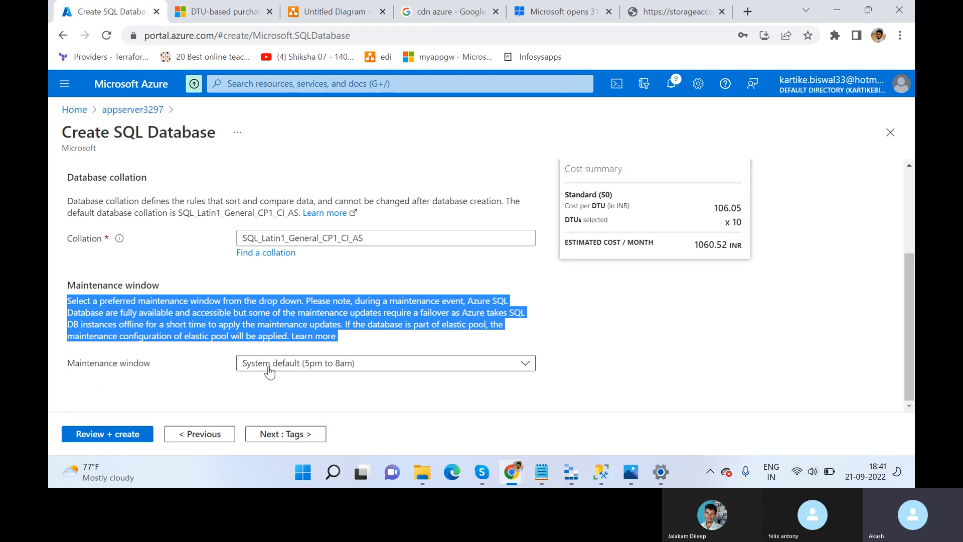
{"action": "left_click", "coordinate": [398, 341]}
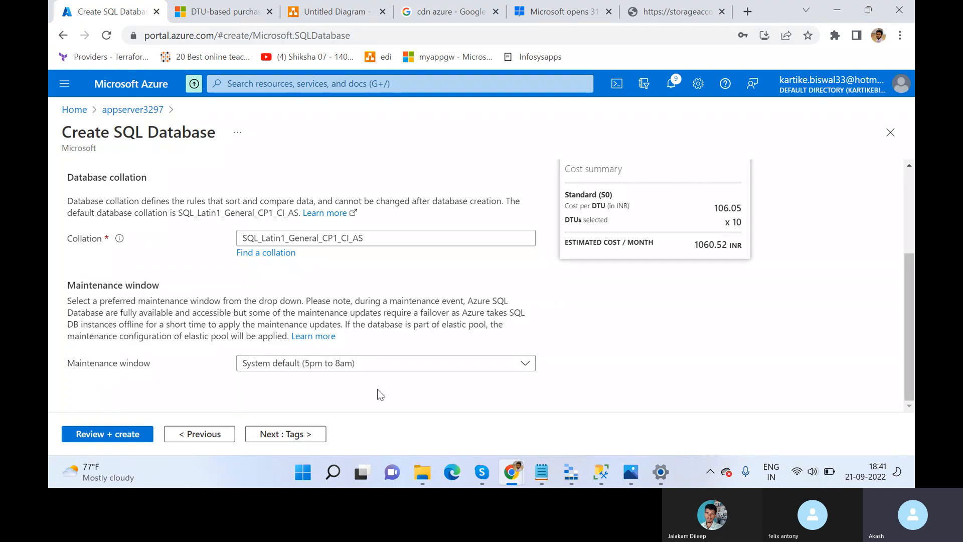
{"action": "scroll", "coordinate": [377, 394], "scroll_direction": "up", "scroll_amount": 3}
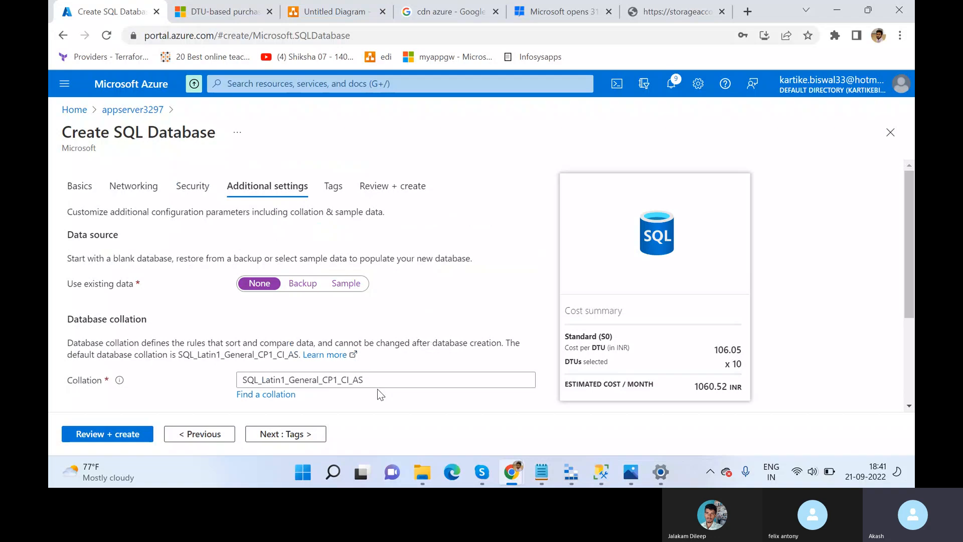
{"action": "scroll", "coordinate": [380, 325], "scroll_direction": "down", "scroll_amount": 3}
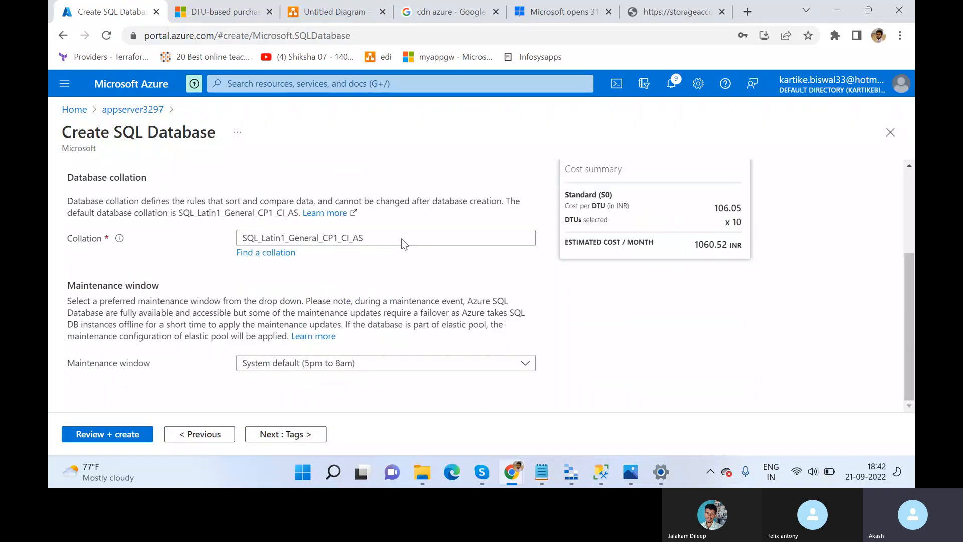
{"action": "left_click", "coordinate": [355, 363]}
{"action": "left_click", "coordinate": [224, 384]}
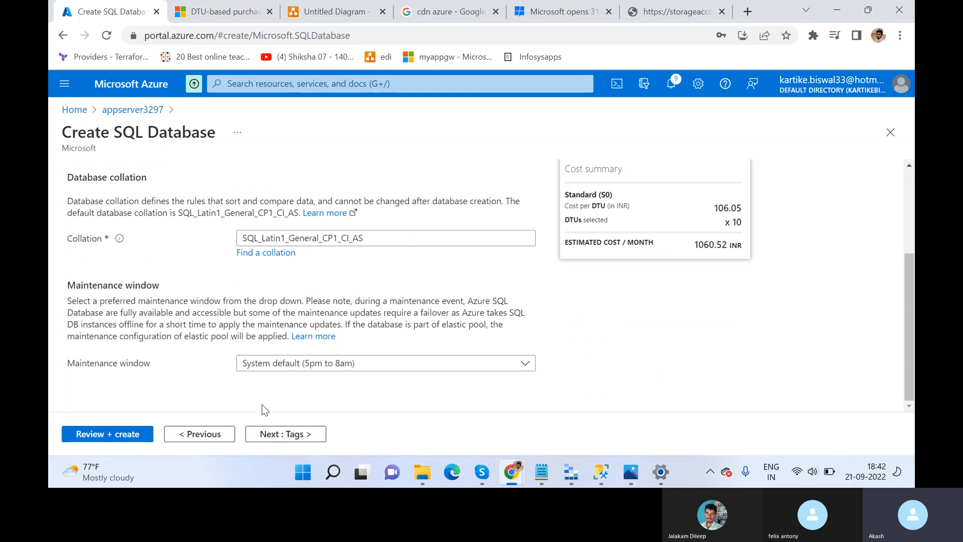
{"action": "left_click", "coordinate": [260, 434]}
{"action": "left_click", "coordinate": [296, 435]}
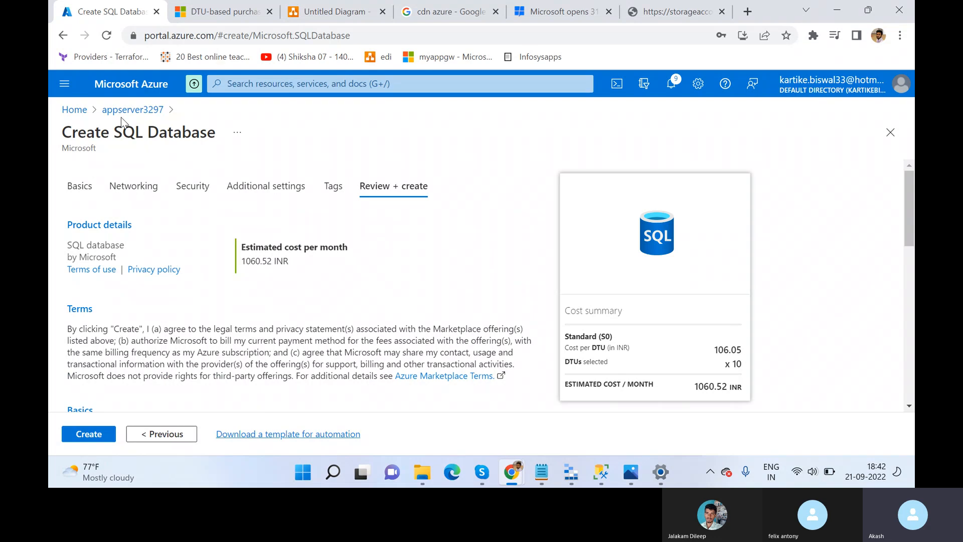
- Navigate via the appserver3297 breadcrumb, Home and SQL databases to newdb's overview, then open Windows search
{"action": "left_click", "coordinate": [141, 113]}
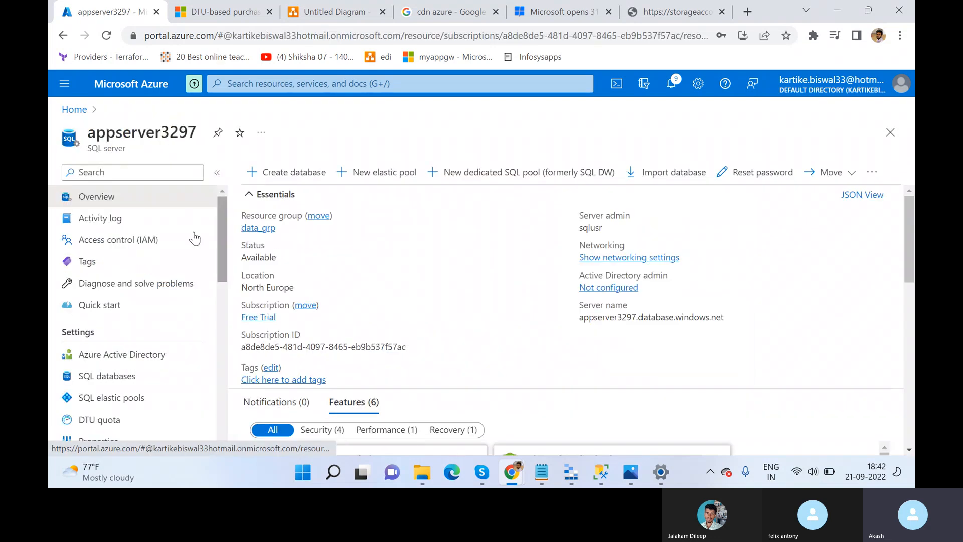
{"action": "left_click", "coordinate": [78, 111]}
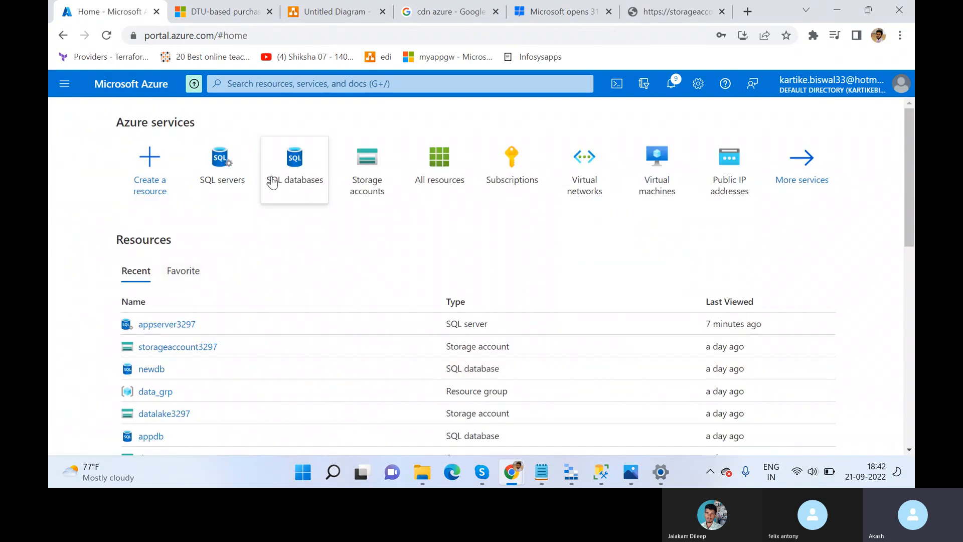
{"action": "left_click", "coordinate": [293, 173]}
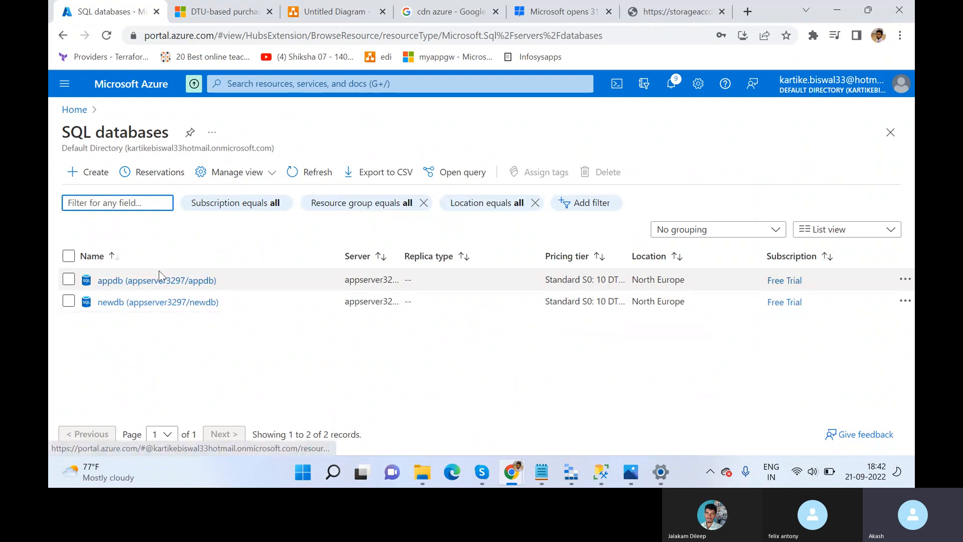
{"action": "left_click", "coordinate": [144, 303]}
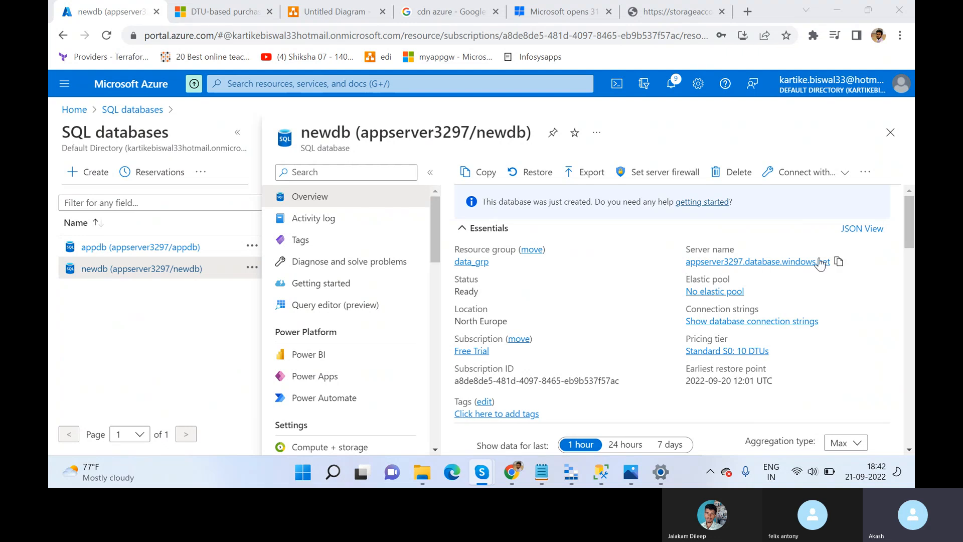
{"action": "scroll", "coordinate": [667, 332], "scroll_direction": "down", "scroll_amount": 3}
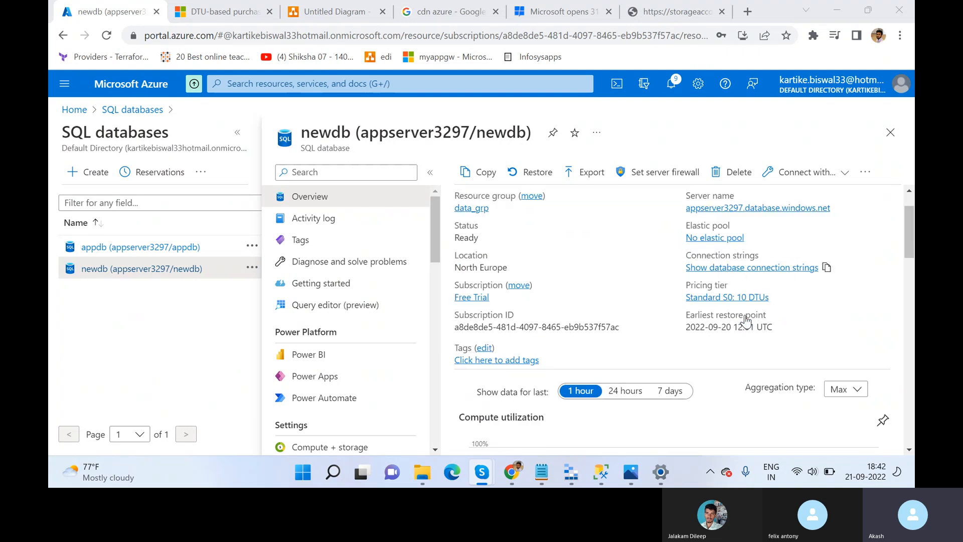
{"action": "left_click", "coordinate": [333, 471]}
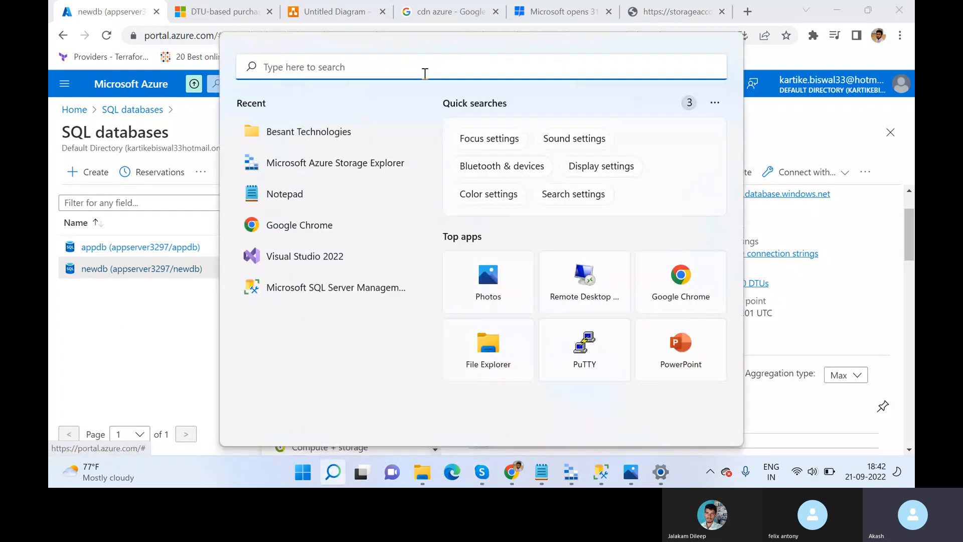
- Search for 'ssms' and launch Microsoft SQL Server Management Studio 18 from Best match
{"action": "type", "text": "ssms"}
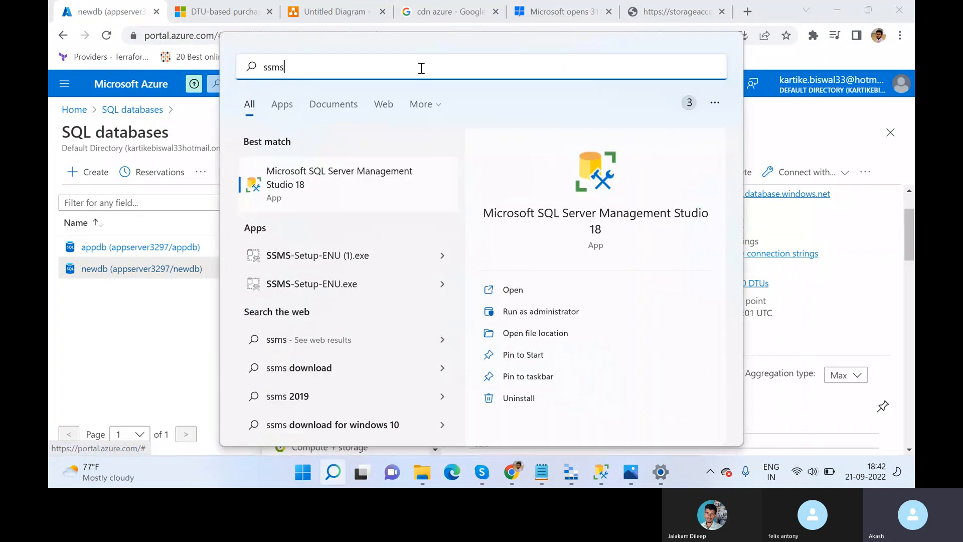
{"action": "left_click", "coordinate": [377, 186]}
{"action": "scroll", "coordinate": [805, 226], "scroll_direction": "up", "scroll_amount": 2}
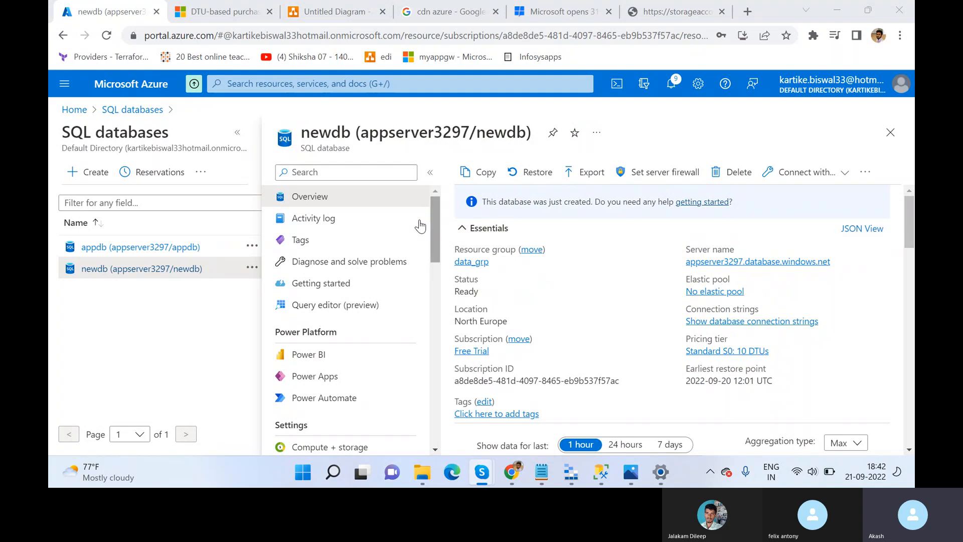
- Review newdb's Compute + storage settings and its Database utilization metrics chart, then return to Compute + storage
{"action": "scroll", "coordinate": [337, 377], "scroll_direction": "down", "scroll_amount": 3}
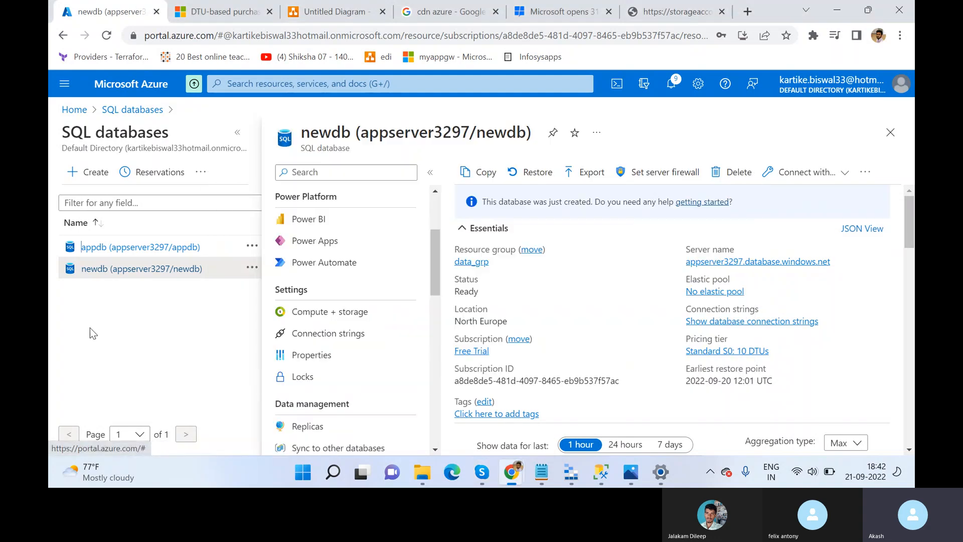
{"action": "left_click", "coordinate": [355, 308]}
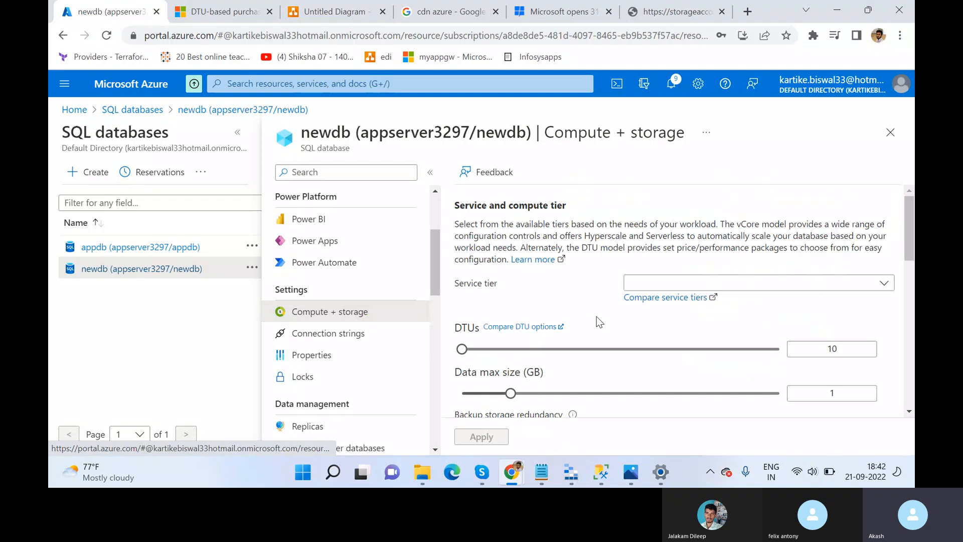
{"action": "scroll", "coordinate": [554, 335], "scroll_direction": "down", "scroll_amount": 4}
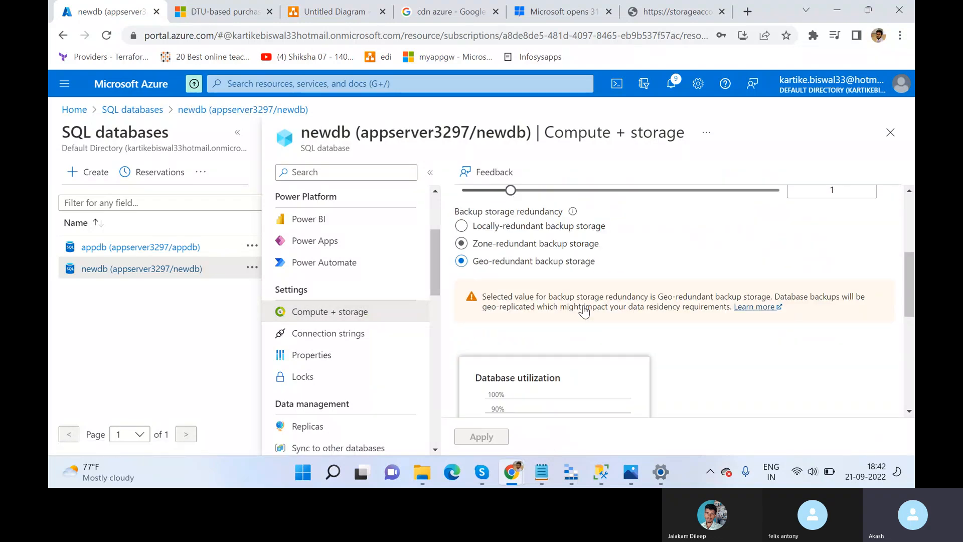
{"action": "scroll", "coordinate": [504, 360], "scroll_direction": "down", "scroll_amount": 3}
{"action": "left_click", "coordinate": [580, 351]}
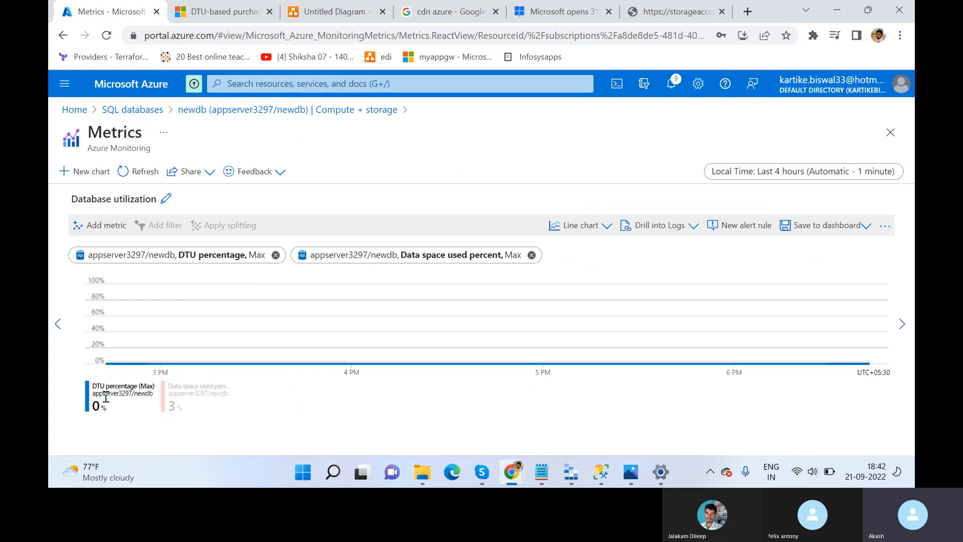
{"action": "left_click", "coordinate": [332, 110]}
{"action": "scroll", "coordinate": [367, 359], "scroll_direction": "up", "scroll_amount": 3}
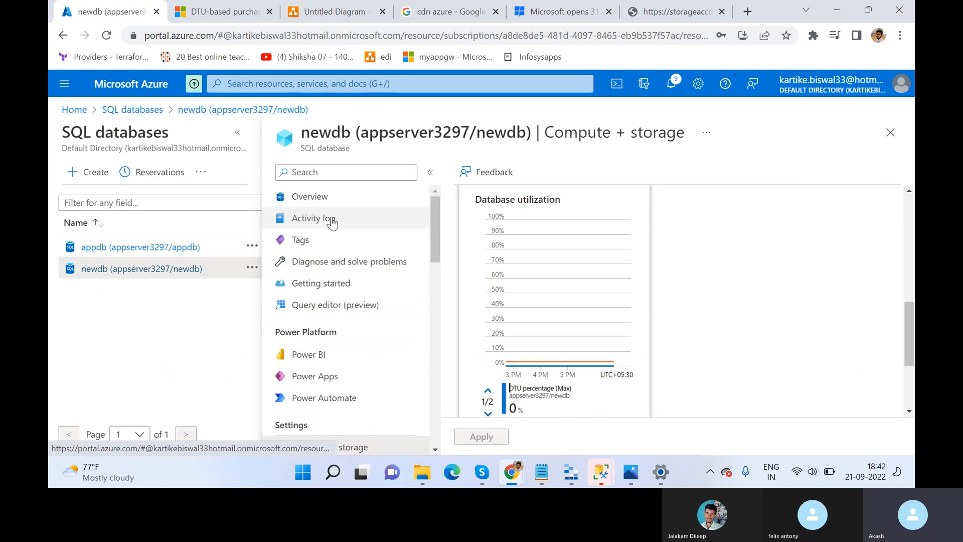
- From newdb's Overview, browse its Power BI, Power Apps and Power Automate integration pages
{"action": "left_click", "coordinate": [354, 199]}
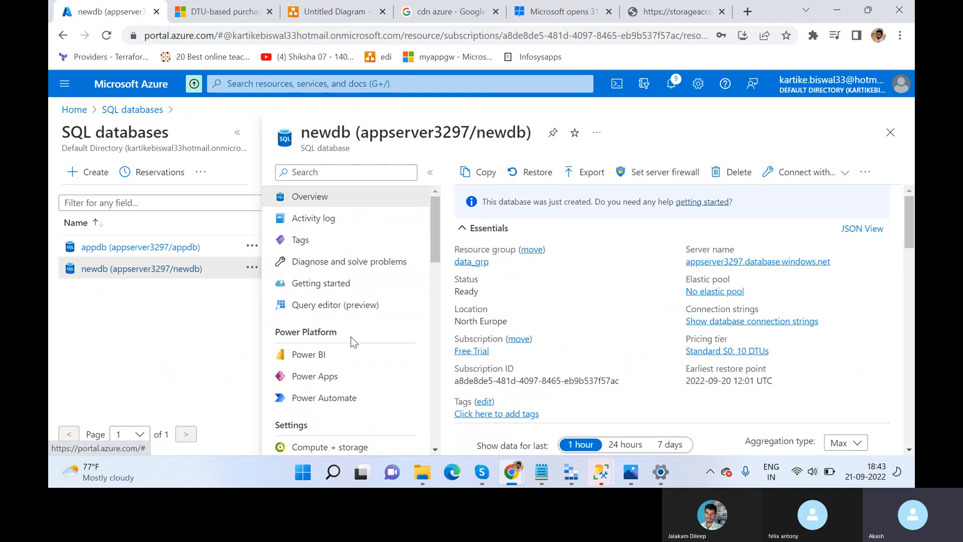
{"action": "left_click", "coordinate": [332, 352]}
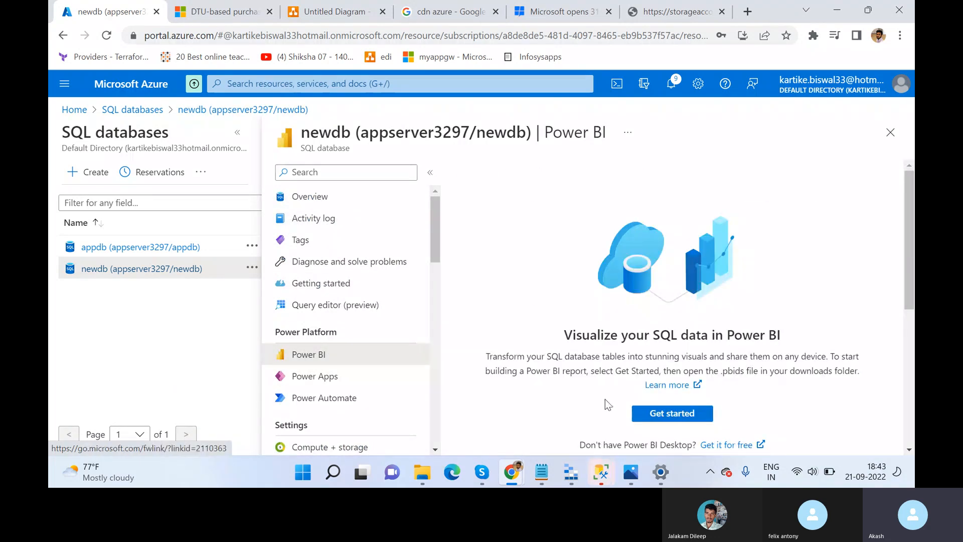
{"action": "scroll", "coordinate": [657, 377], "scroll_direction": "down", "scroll_amount": 1}
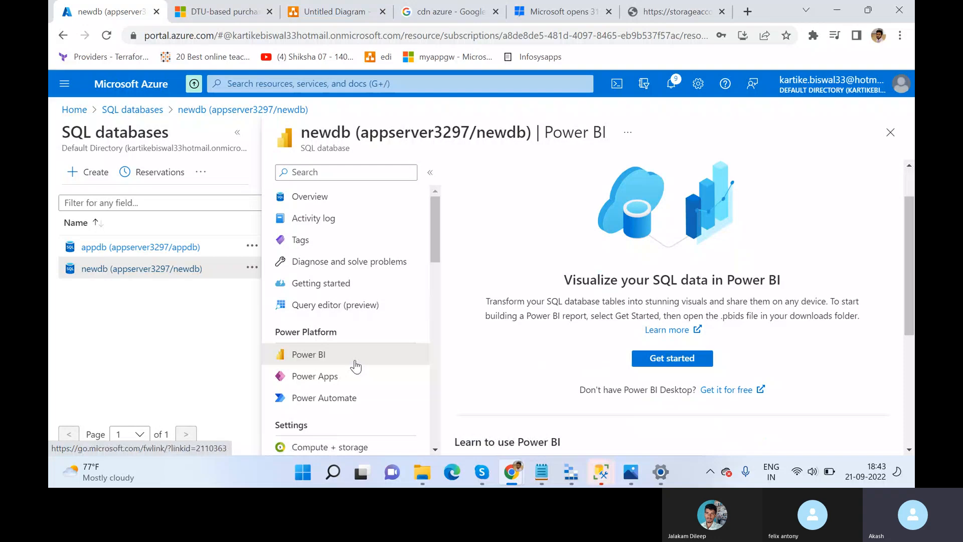
{"action": "left_click", "coordinate": [351, 376]}
{"action": "left_click", "coordinate": [340, 397]}
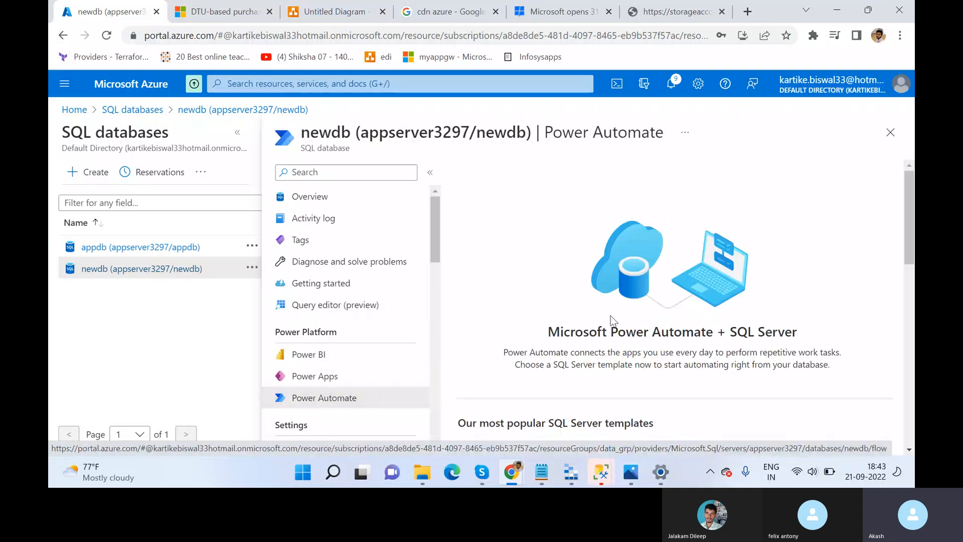
{"action": "scroll", "coordinate": [605, 327], "scroll_direction": "down", "scroll_amount": 1}
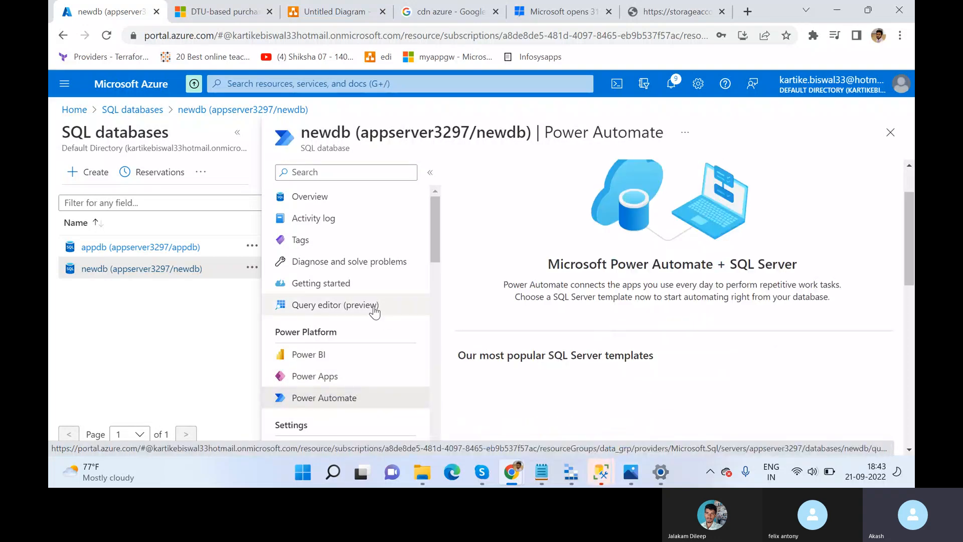
{"action": "left_click", "coordinate": [329, 354]}
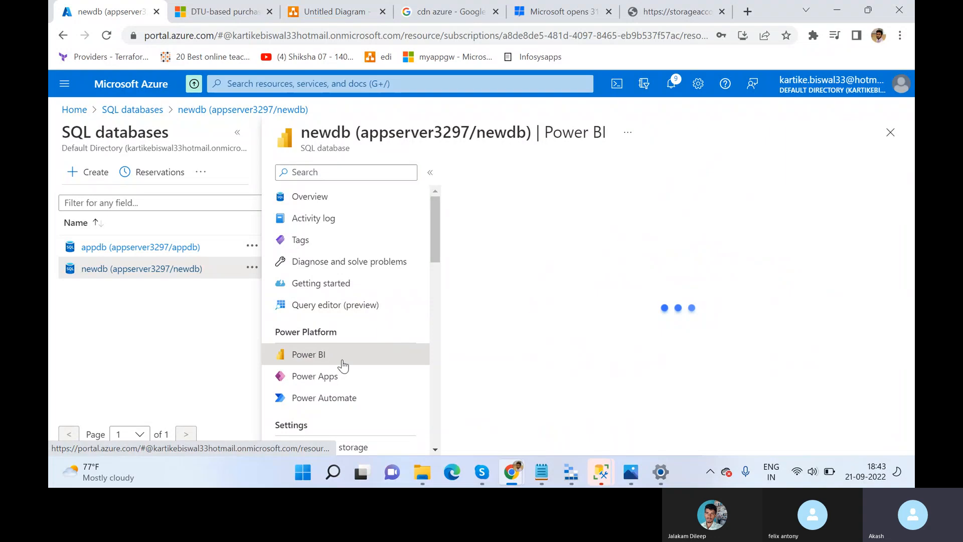
{"action": "left_click", "coordinate": [330, 396]}
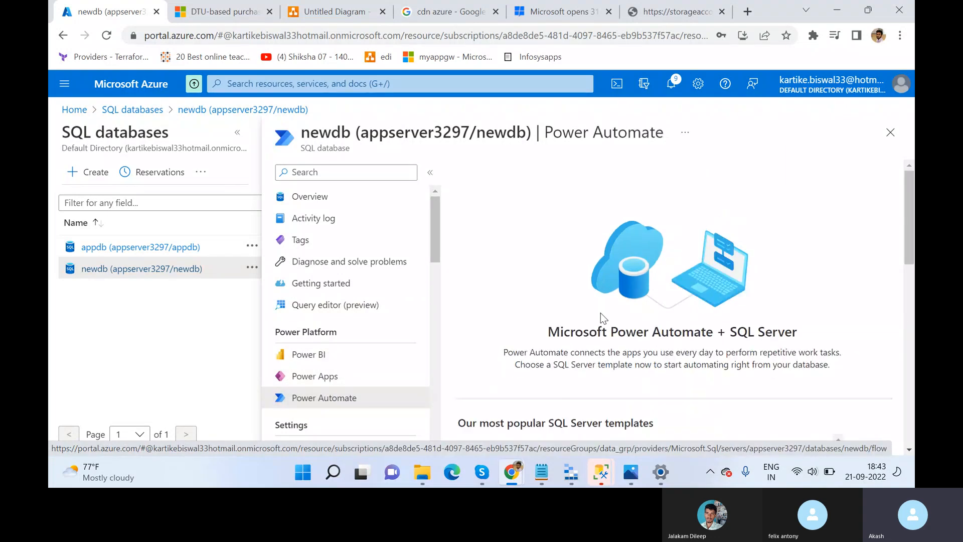
- Revisit the Power Apps and Power BI pages, then return to newdb's Overview
{"action": "scroll", "coordinate": [600, 312], "scroll_direction": "down", "scroll_amount": 6}
{"action": "scroll", "coordinate": [544, 336], "scroll_direction": "down", "scroll_amount": 4}
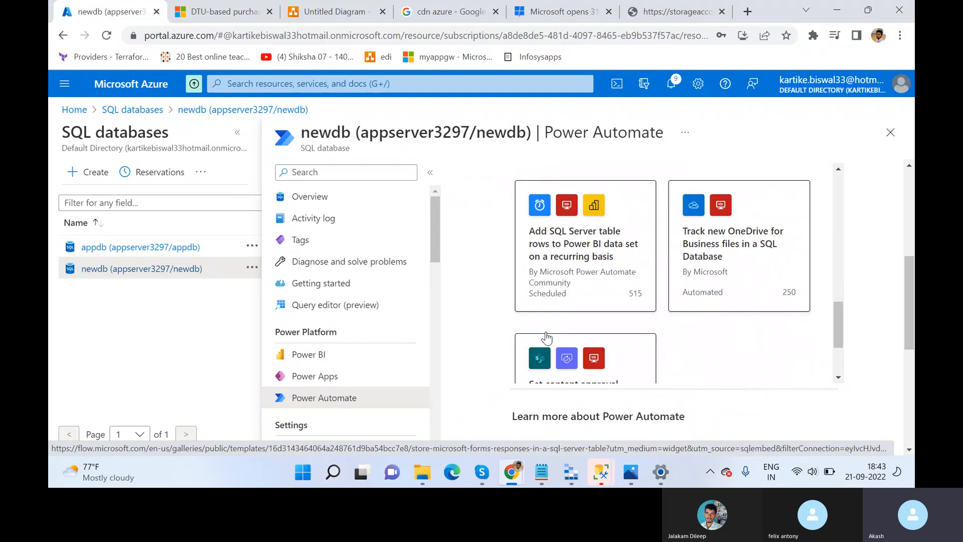
{"action": "scroll", "coordinate": [727, 337], "scroll_direction": "up", "scroll_amount": 8}
{"action": "scroll", "coordinate": [729, 335], "scroll_direction": "up", "scroll_amount": 3}
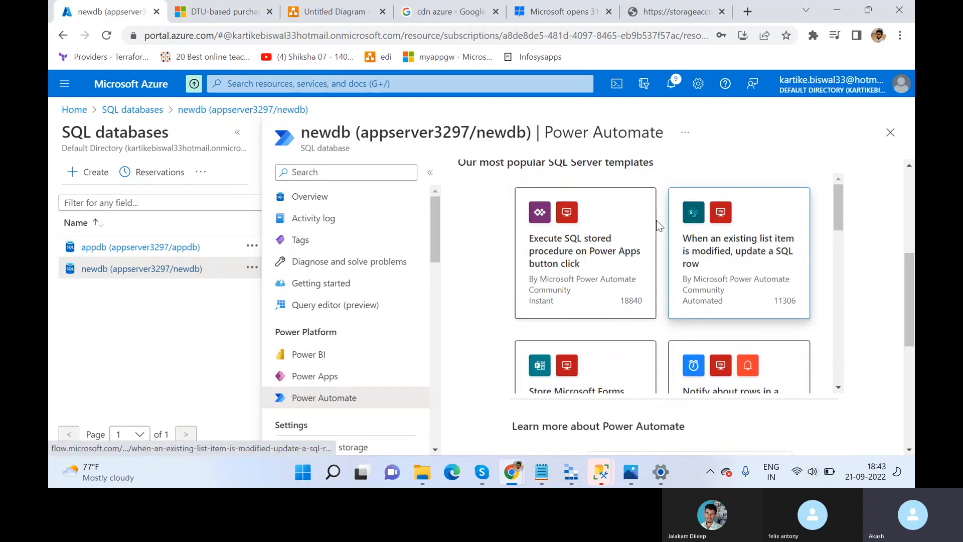
{"action": "left_click", "coordinate": [344, 376]}
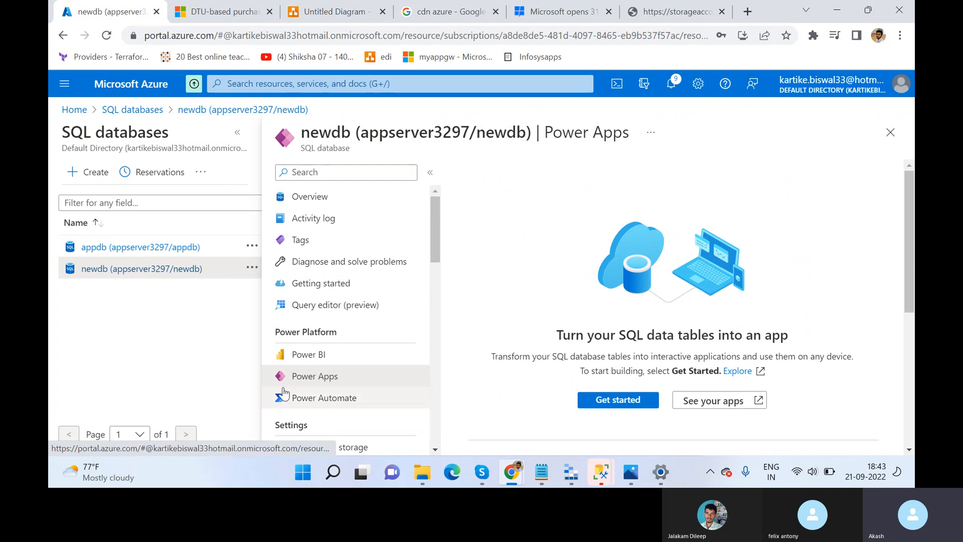
{"action": "left_click", "coordinate": [356, 357]}
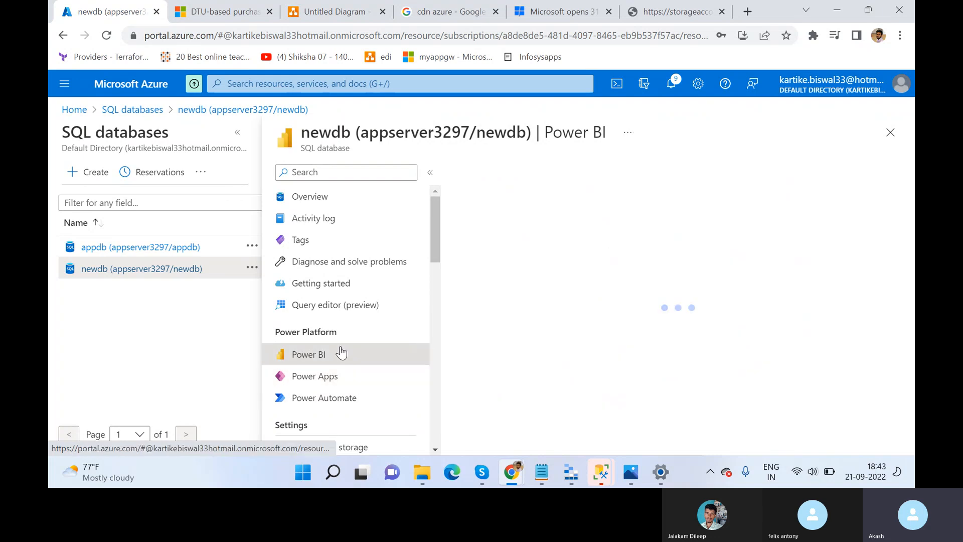
{"action": "scroll", "coordinate": [367, 362], "scroll_direction": "down", "scroll_amount": 1}
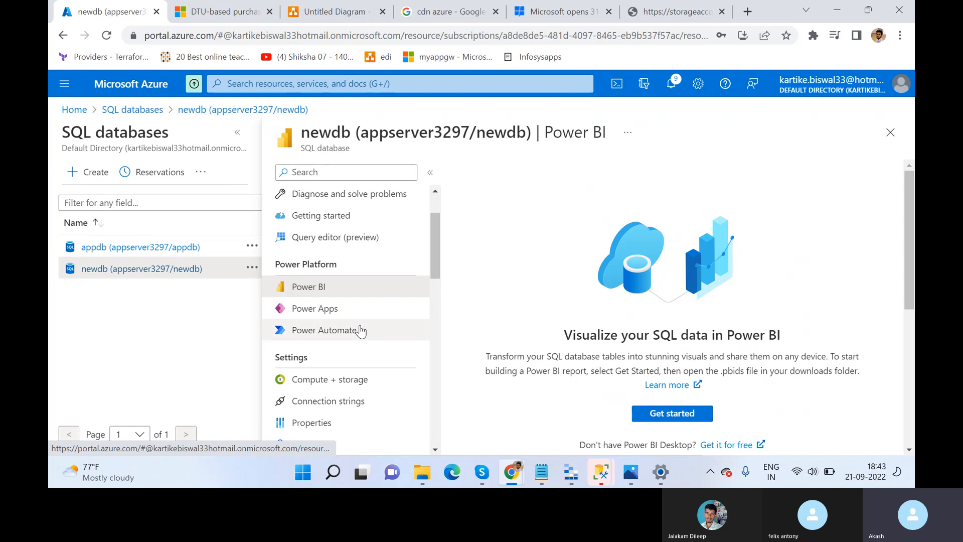
{"action": "scroll", "coordinate": [361, 329], "scroll_direction": "down", "scroll_amount": 3}
{"action": "scroll", "coordinate": [350, 321], "scroll_direction": "up", "scroll_amount": 4}
{"action": "left_click", "coordinate": [361, 197]}
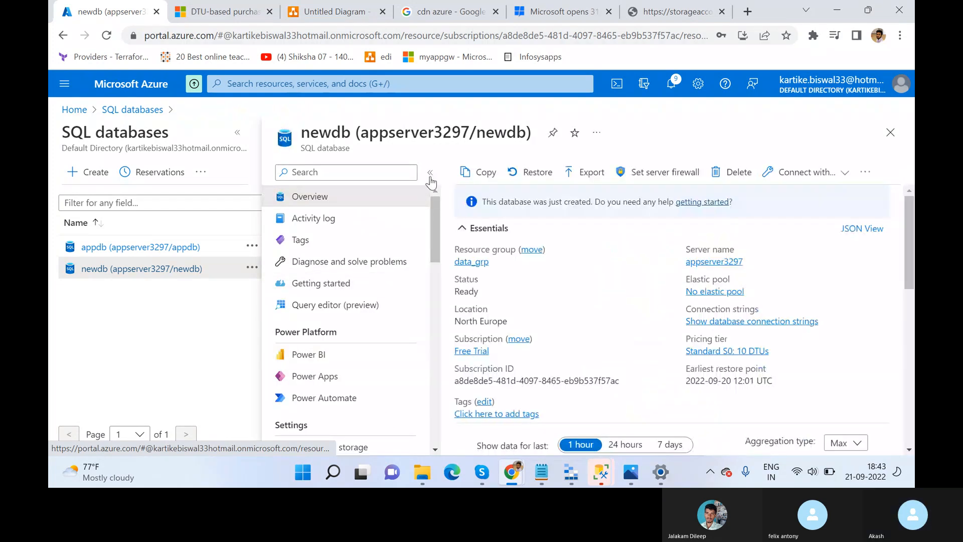
- Glance at newdb's Copy and Restore forms, returning to the newdb overview after each
{"action": "left_click", "coordinate": [485, 172]}
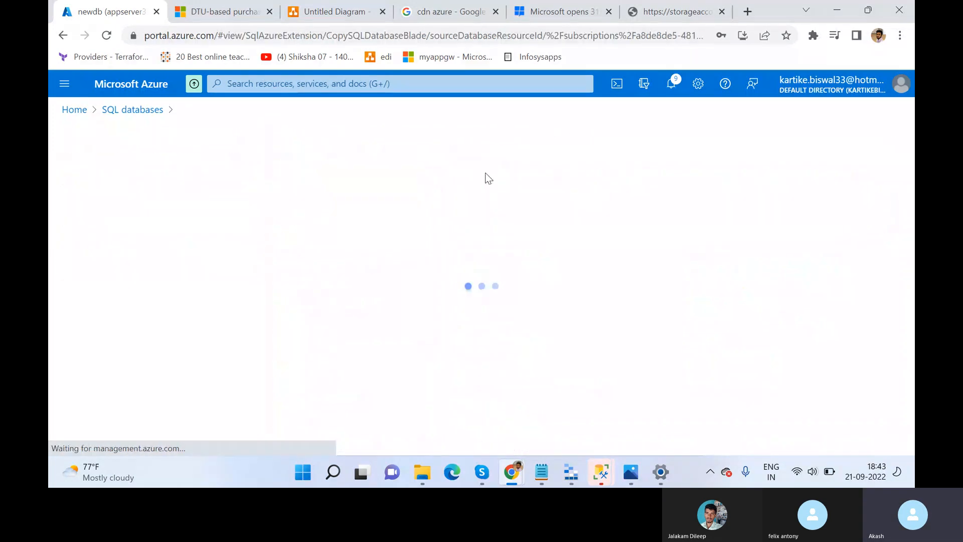
{"action": "left_click", "coordinate": [265, 113]}
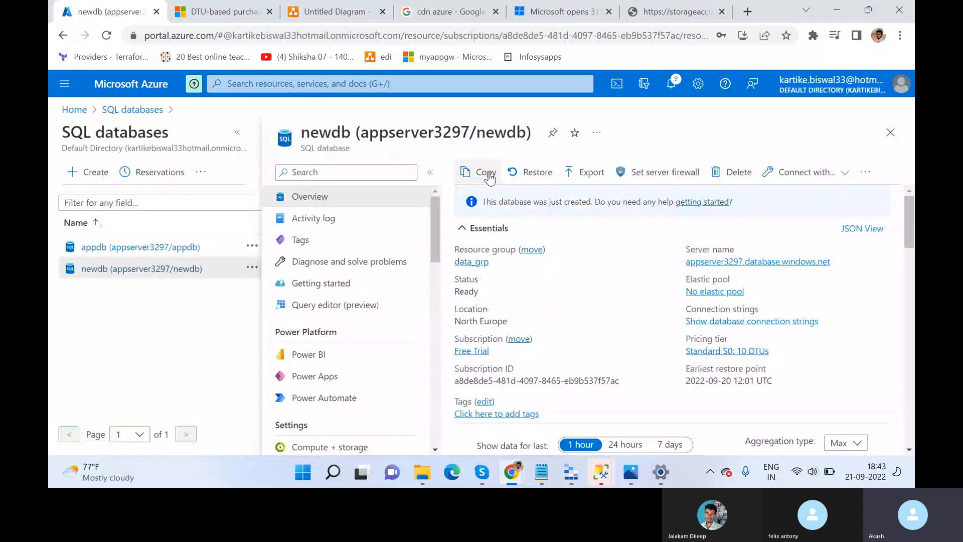
{"action": "left_click", "coordinate": [522, 178]}
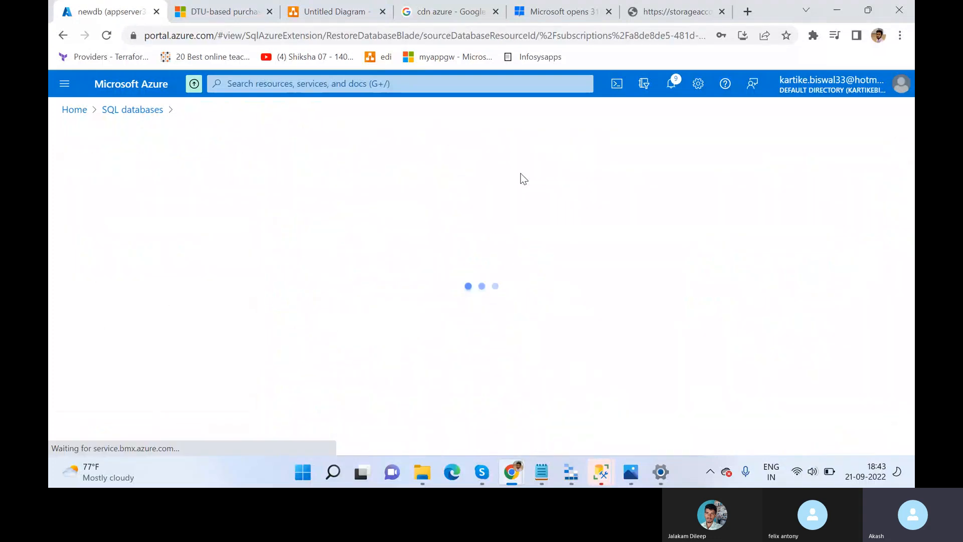
{"action": "scroll", "coordinate": [333, 317], "scroll_direction": "down", "scroll_amount": 3}
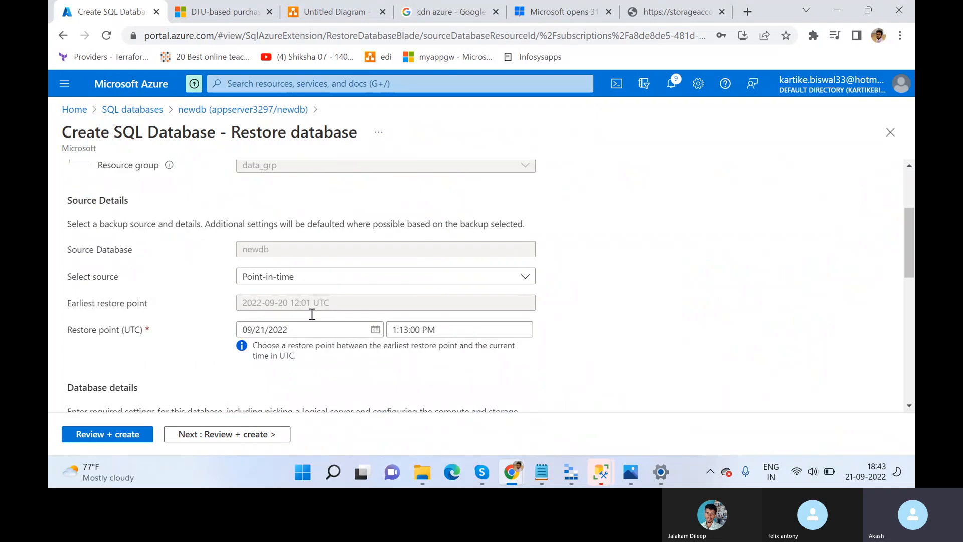
{"action": "left_click", "coordinate": [243, 110]}
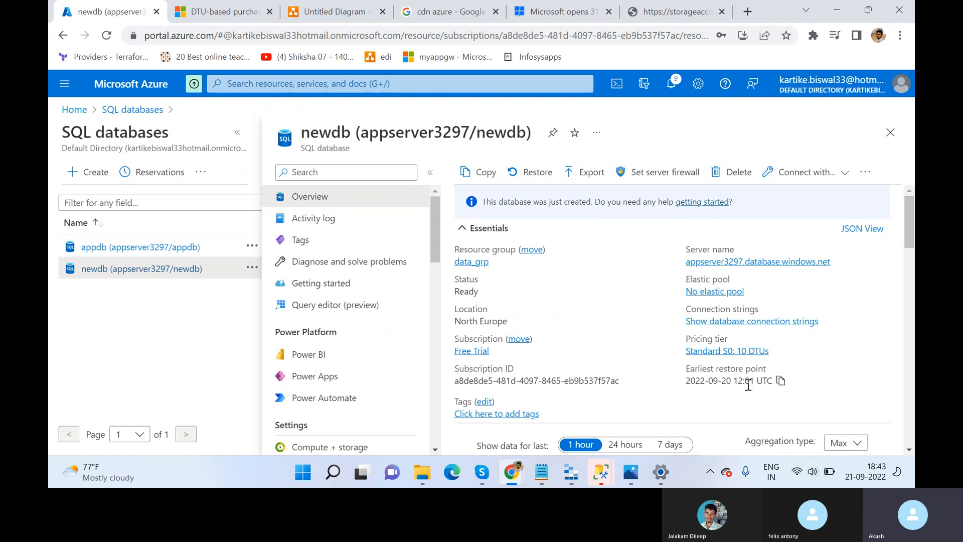
{"action": "left_click_drag", "start_coordinate": [722, 381], "coordinate": [756, 382]}
{"action": "left_click", "coordinate": [712, 385]}
{"action": "left_click_drag", "start_coordinate": [690, 380], "coordinate": [767, 377]}
{"action": "left_click", "coordinate": [673, 396]}
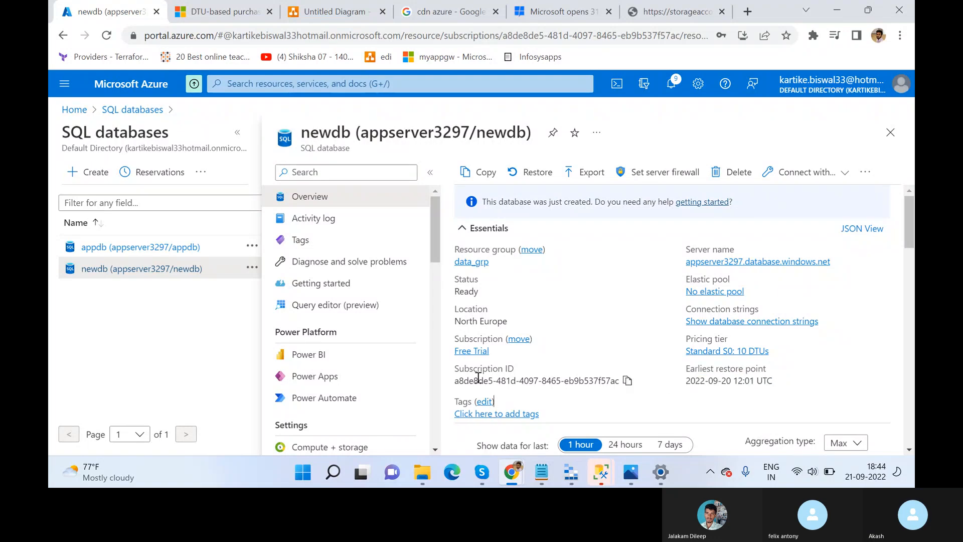
{"action": "left_click", "coordinate": [525, 174]}
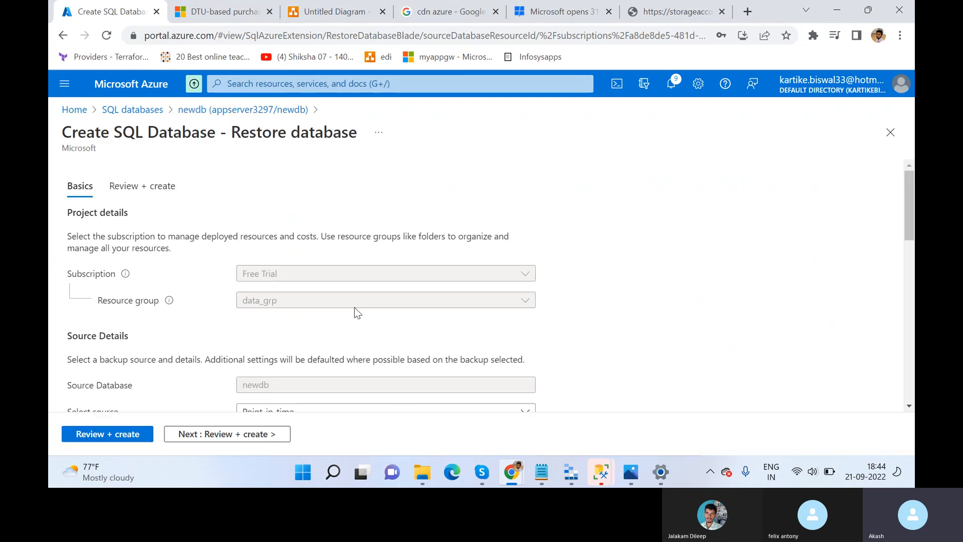
{"action": "scroll", "coordinate": [279, 326], "scroll_direction": "down", "scroll_amount": 3}
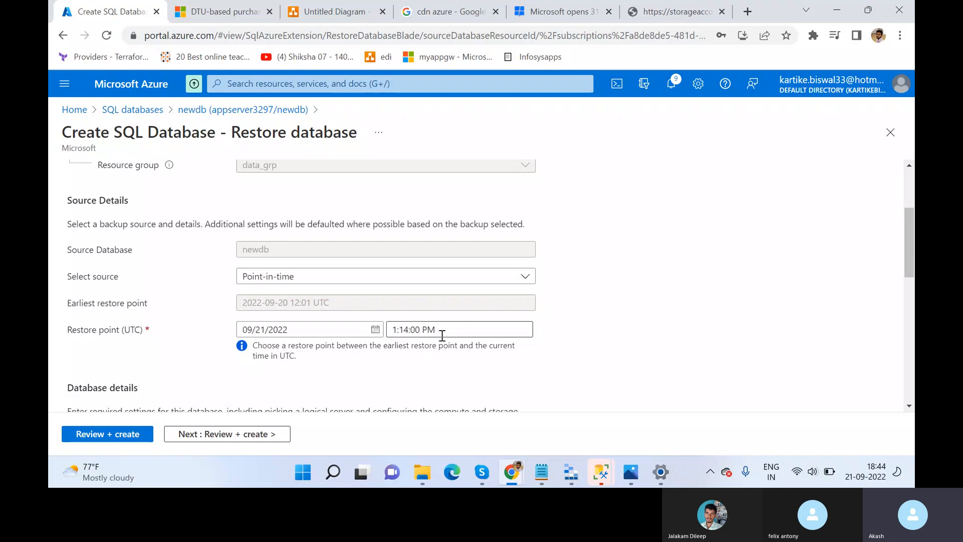
{"action": "scroll", "coordinate": [442, 335], "scroll_direction": "down", "scroll_amount": 5}
{"action": "scroll", "coordinate": [373, 258], "scroll_direction": "up", "scroll_amount": 5}
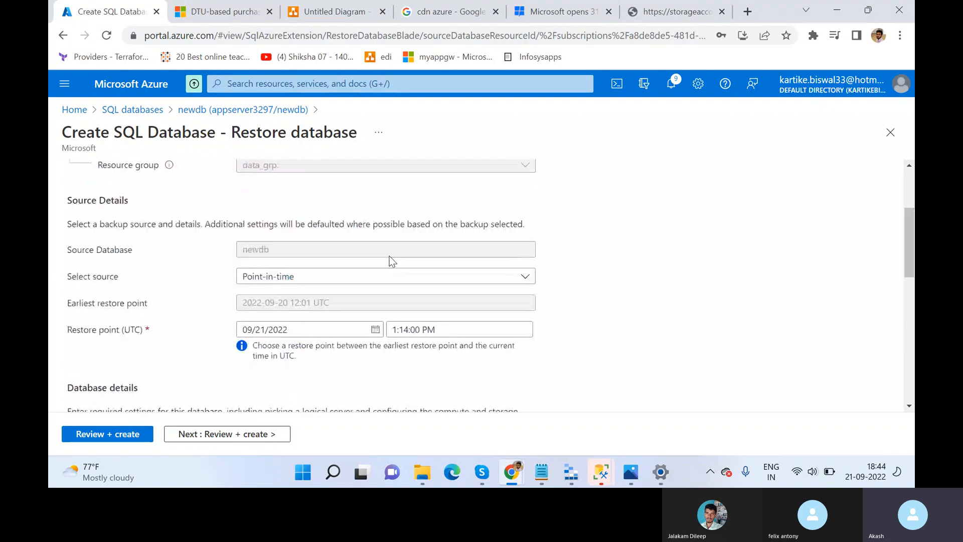
{"action": "scroll", "coordinate": [389, 256], "scroll_direction": "up", "scroll_amount": 5}
{"action": "left_click", "coordinate": [281, 110]}
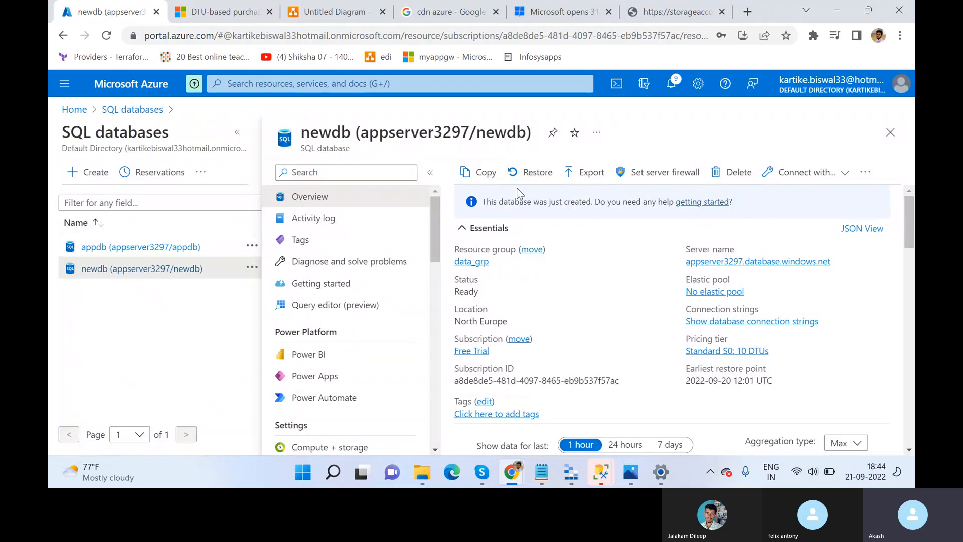
{"action": "left_click", "coordinate": [601, 177]}
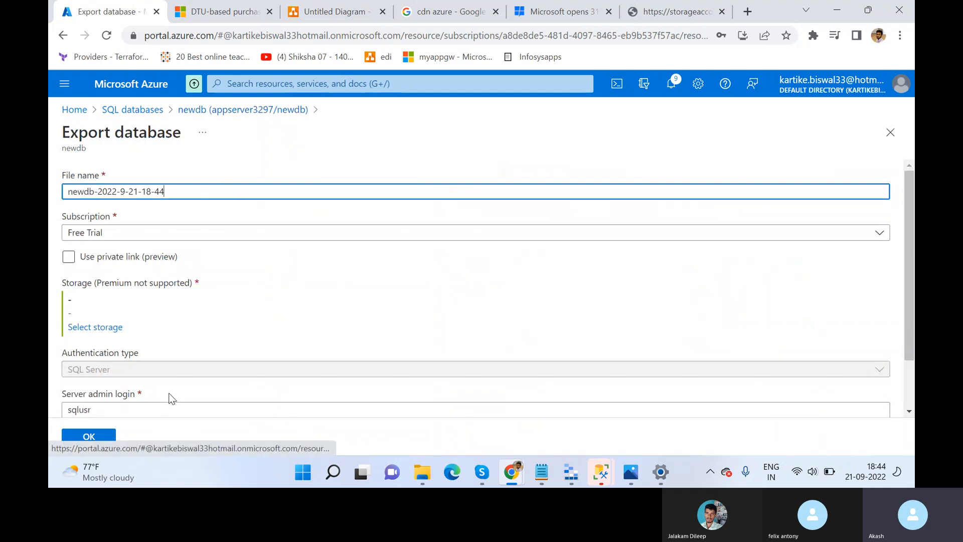
{"action": "scroll", "coordinate": [150, 311], "scroll_direction": "down", "scroll_amount": 2}
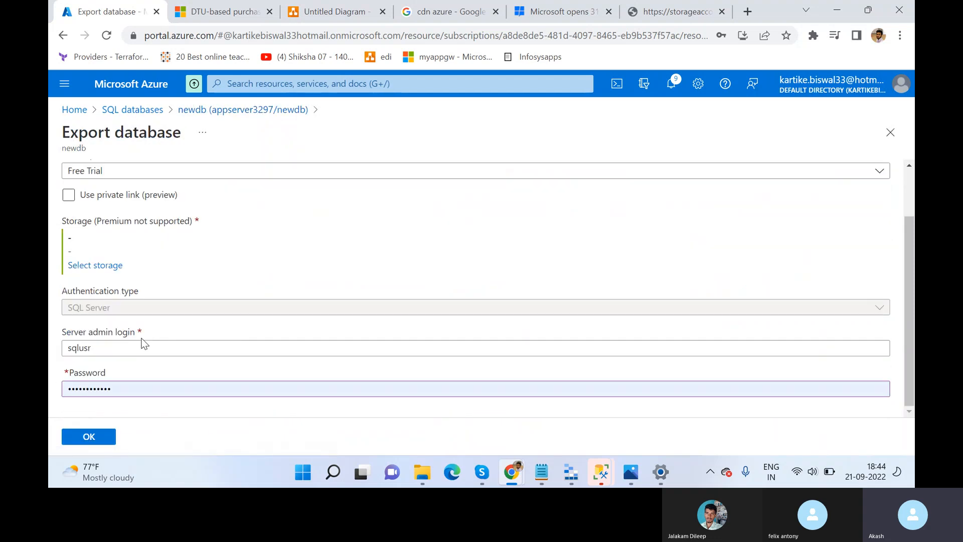
{"action": "scroll", "coordinate": [141, 371], "scroll_direction": "up", "scroll_amount": 2}
{"action": "left_click", "coordinate": [236, 111]}
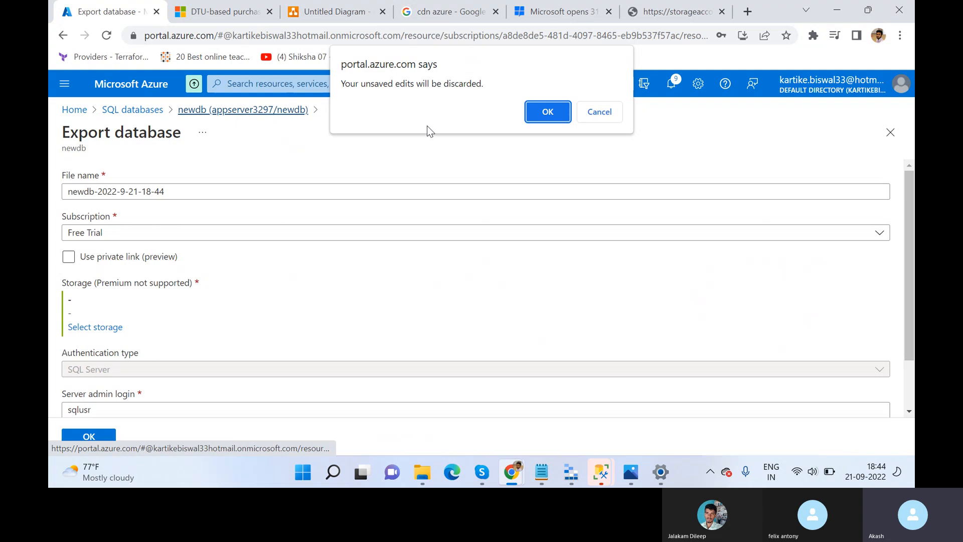
{"action": "left_click", "coordinate": [537, 112]}
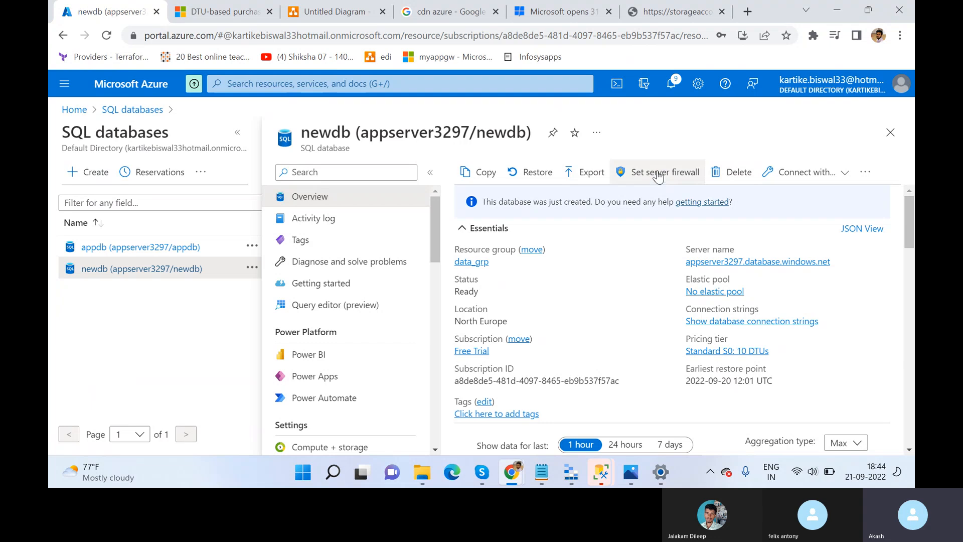
- Check newdb's Connect with... tool options, then switch to the Untitled Diagram in diagrams.net
{"action": "left_click", "coordinate": [803, 172]}
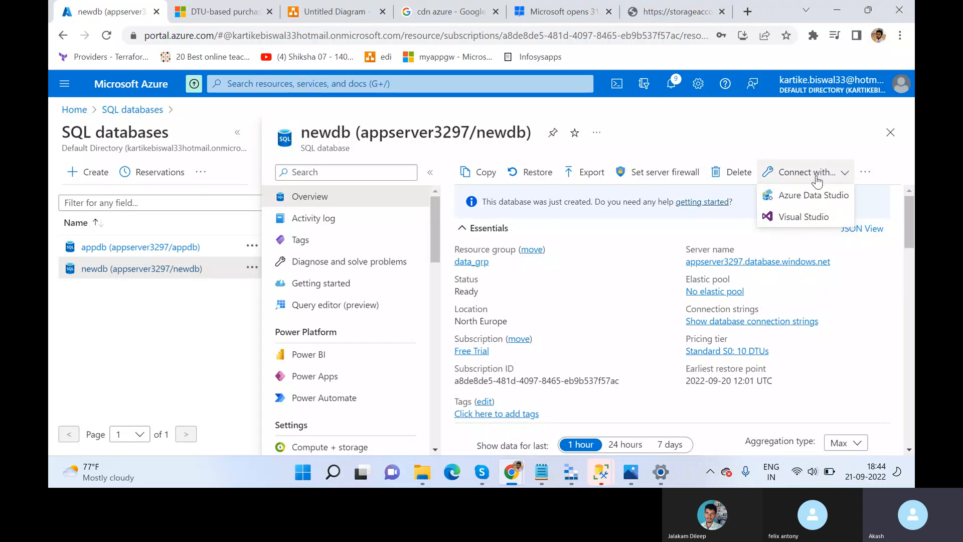
{"action": "left_click", "coordinate": [627, 276]}
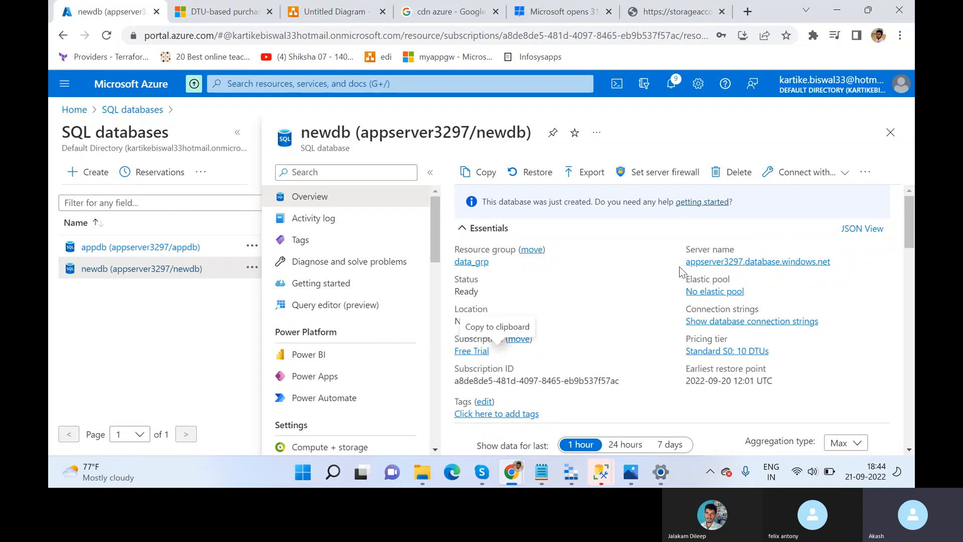
{"action": "scroll", "coordinate": [301, 321], "scroll_direction": "down", "scroll_amount": 15}
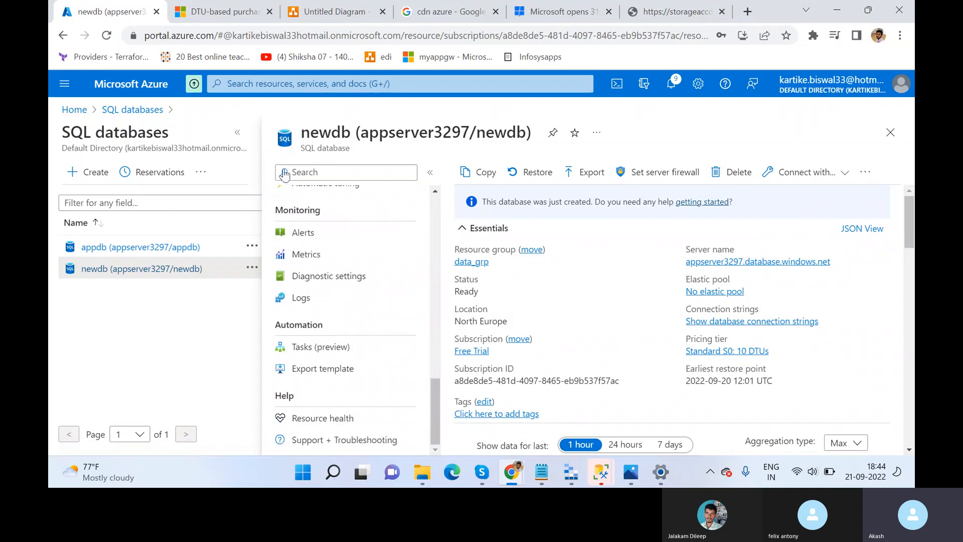
{"action": "left_click", "coordinate": [321, 12]}
{"action": "scroll", "coordinate": [464, 315], "scroll_direction": "down", "scroll_amount": 4}
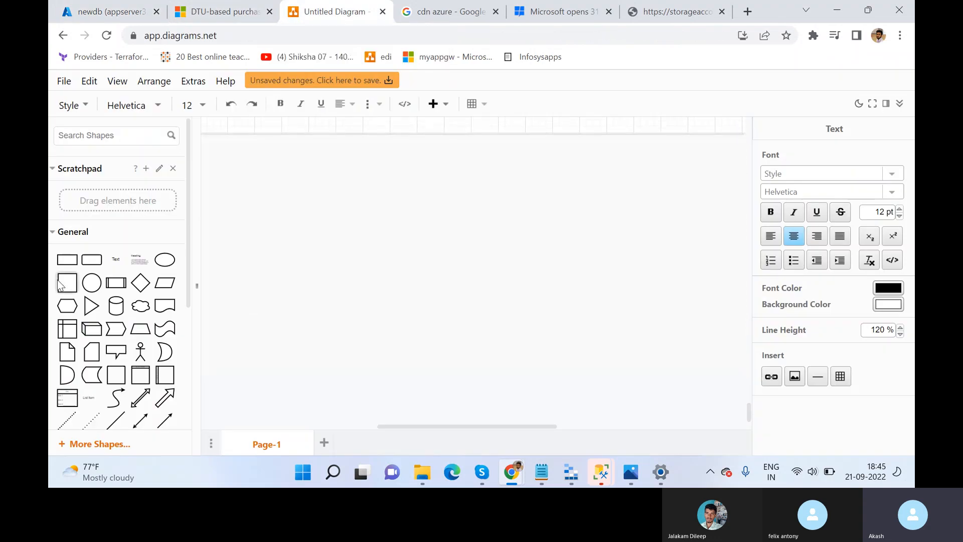
- Add a square labelled 'VM on that SQL is going to be installed', then return to newdb's page
{"action": "left_click", "coordinate": [68, 283]}
{"action": "left_click_drag", "start_coordinate": [482, 271], "coordinate": [370, 213]}
{"action": "double_click", "coordinate": [370, 214]}
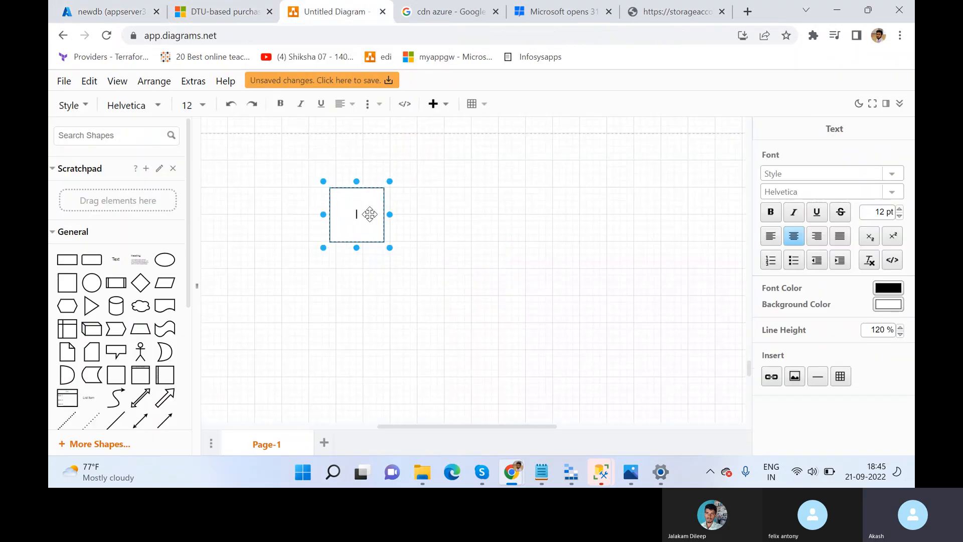
{"action": "type", "text": "VM on that SQL is "}
{"action": "type", "text": "going to b"}
{"action": "type", "text": "e e"}
{"action": "type", "text": "insta"}
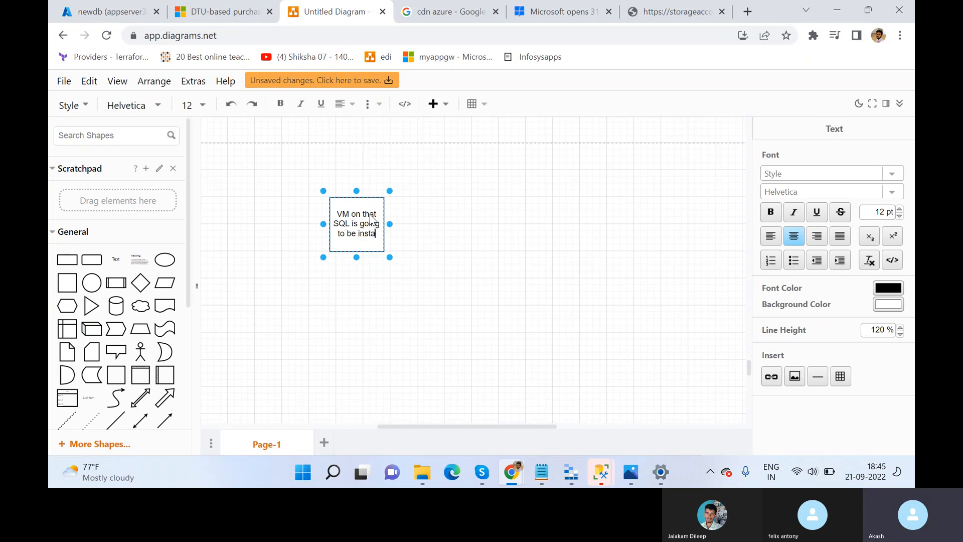
{"action": "type", "text": "lled"}
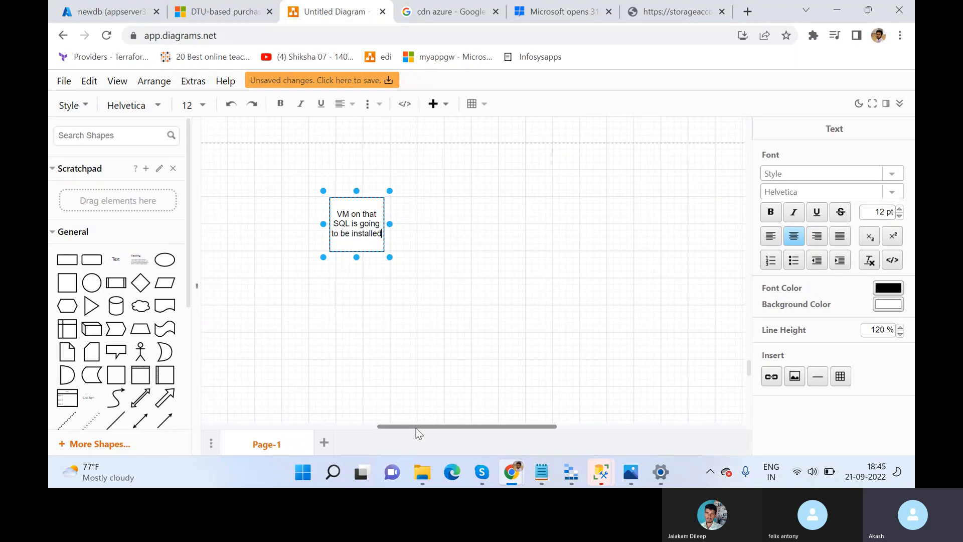
{"action": "left_click", "coordinate": [205, 7]}
{"action": "left_click", "coordinate": [115, 11]}
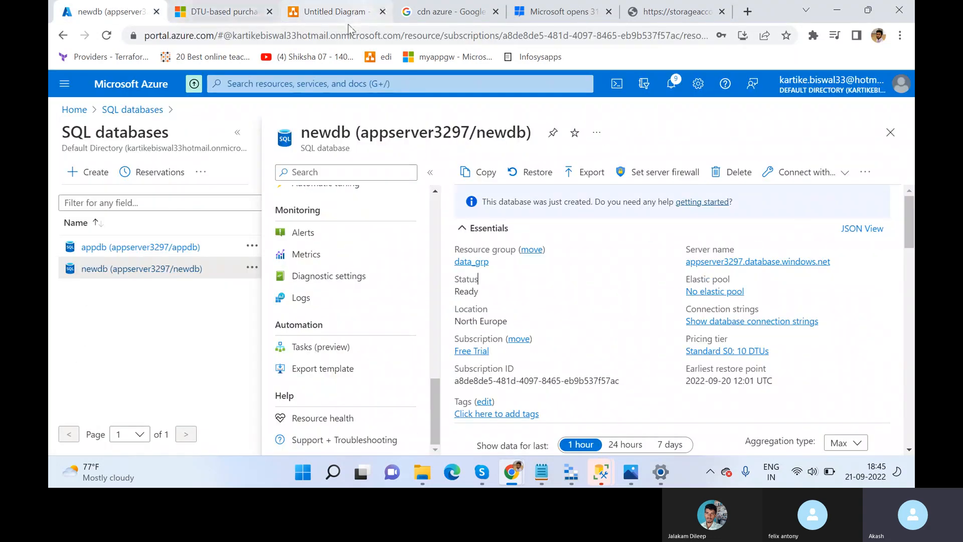
- Compare newdb's essentials with the diagram, ending back on the canvas with the VM box
{"action": "left_click", "coordinate": [341, 11]}
{"action": "left_click", "coordinate": [84, 7]}
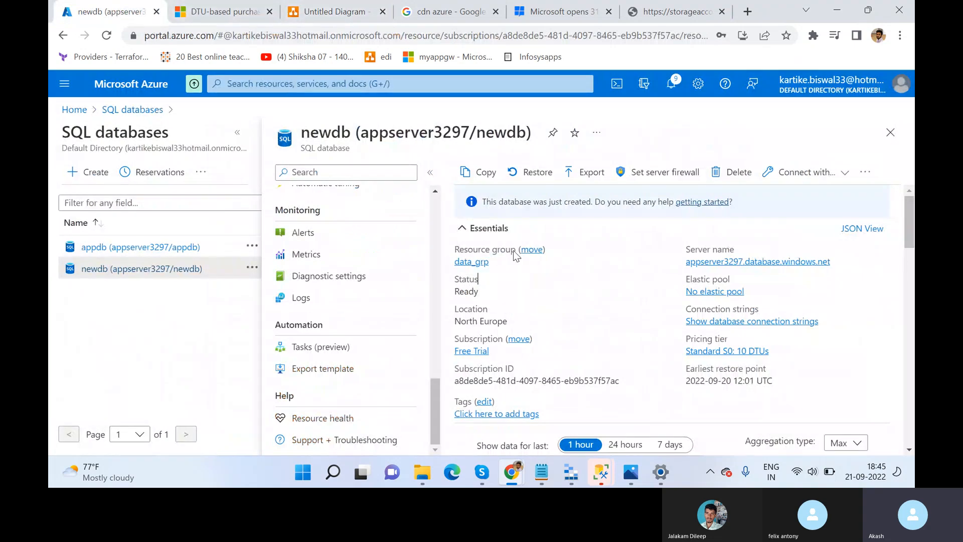
{"action": "left_click", "coordinate": [335, 12]}
{"action": "left_click", "coordinate": [446, 290]}
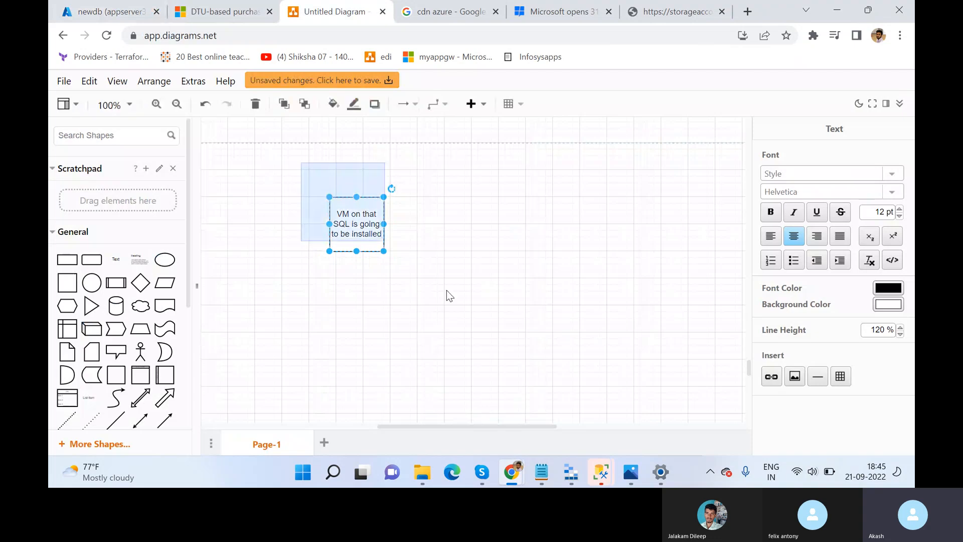
- Deselect the labelled VM box and bring newdb's Azure overview back up
{"action": "left_click", "coordinate": [320, 196]}
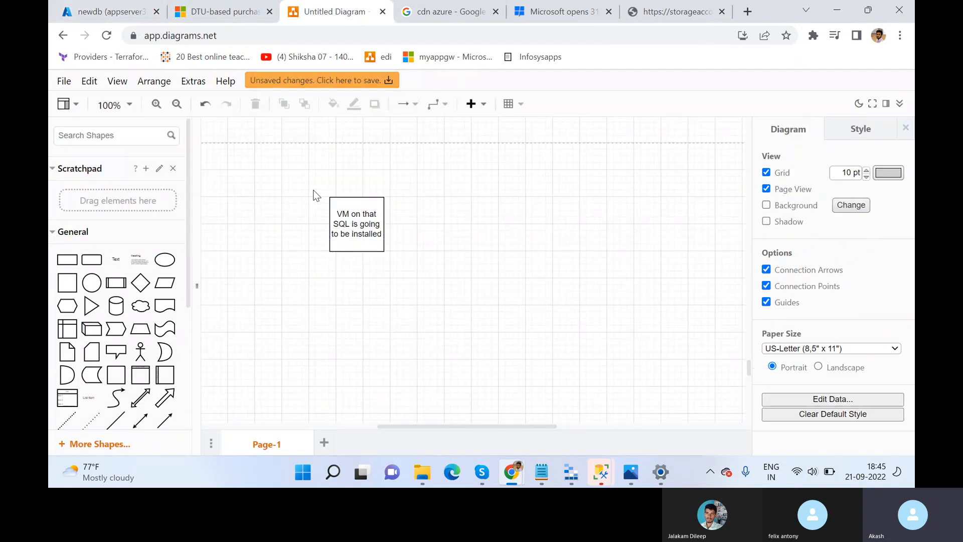
{"action": "left_click", "coordinate": [108, 12]}
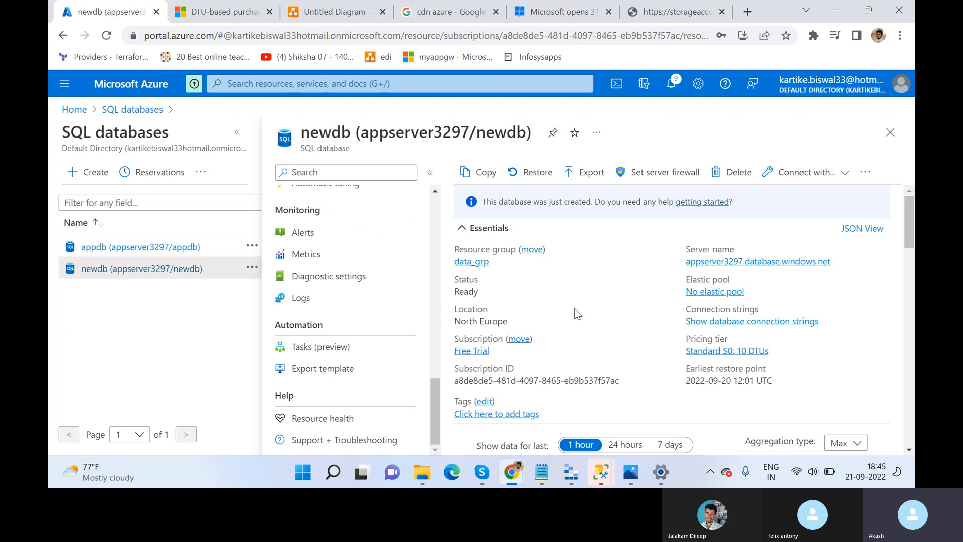
- Copy newdb's server name appserver3297.database.windows.net from the Essentials section to the clipboard
{"action": "scroll", "coordinate": [371, 319], "scroll_direction": "up", "scroll_amount": 5}
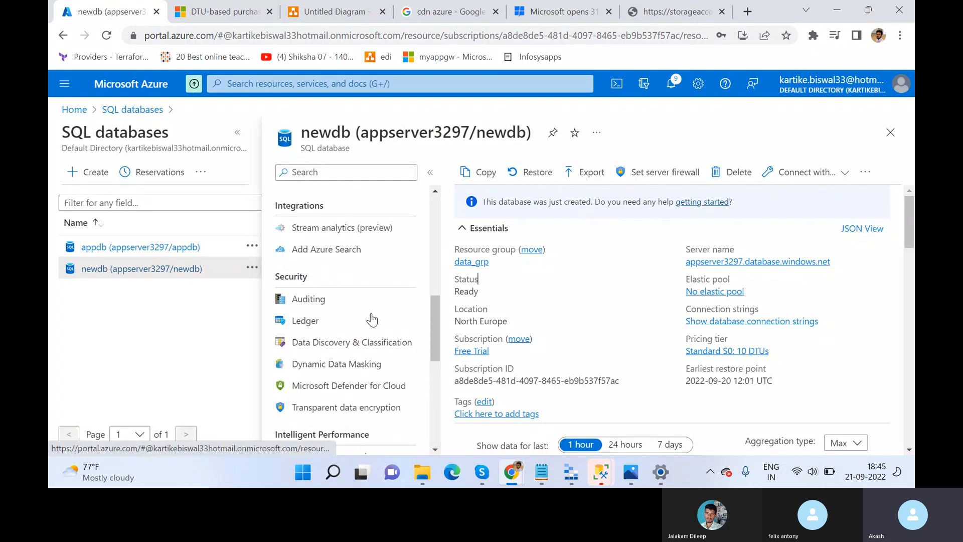
{"action": "scroll", "coordinate": [372, 319], "scroll_direction": "up", "scroll_amount": 5}
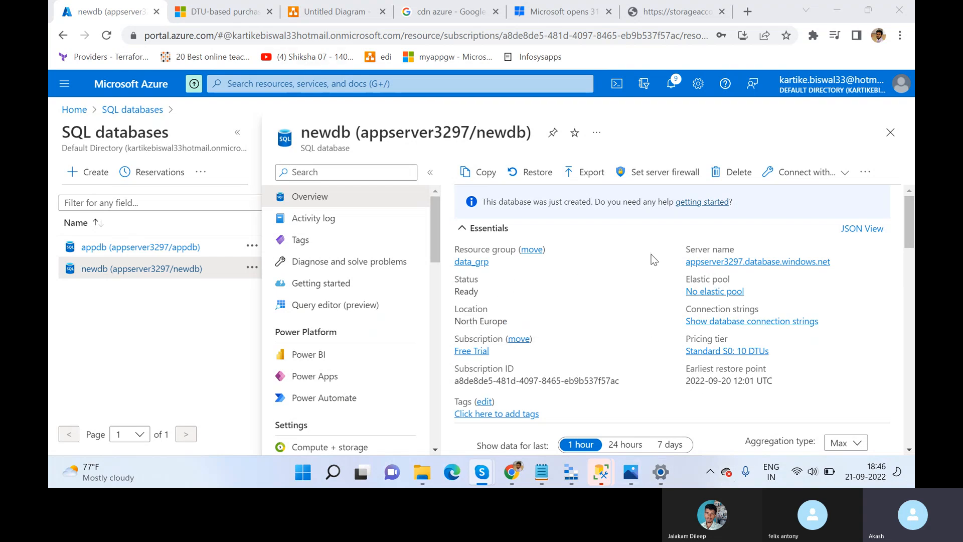
{"action": "key", "text": "alt+Tab"}
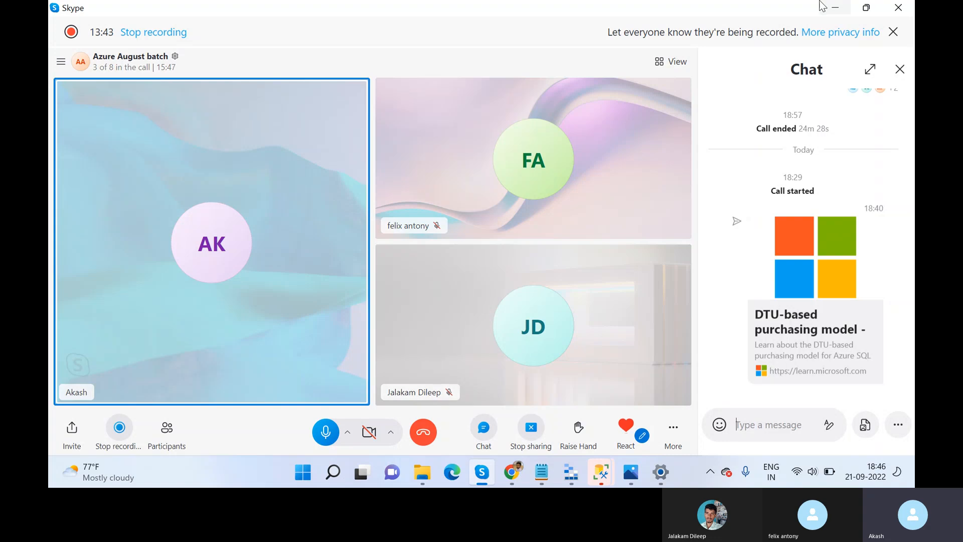
{"action": "key", "text": "alt+Tab"}
{"action": "key", "text": "alt+Tab"}
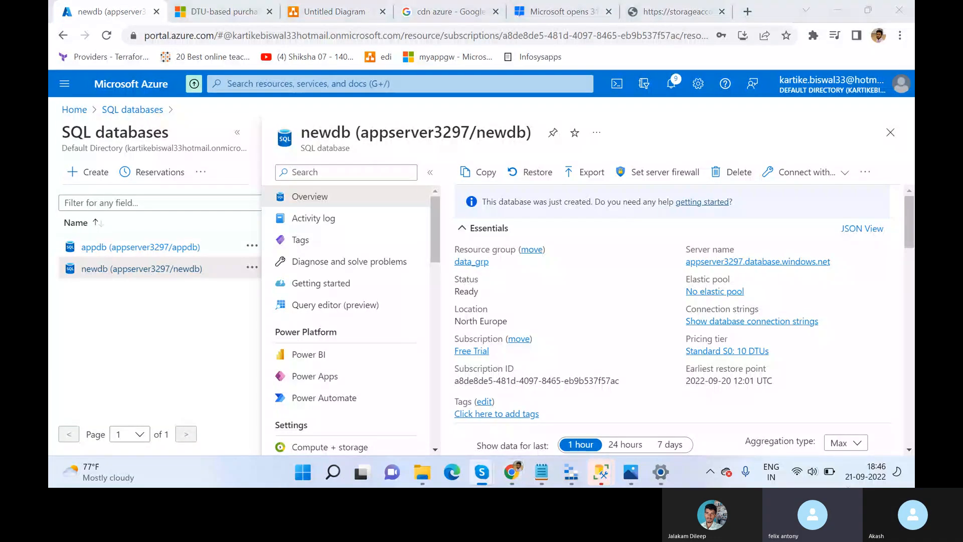
{"action": "scroll", "coordinate": [378, 357], "scroll_direction": "down", "scroll_amount": 10}
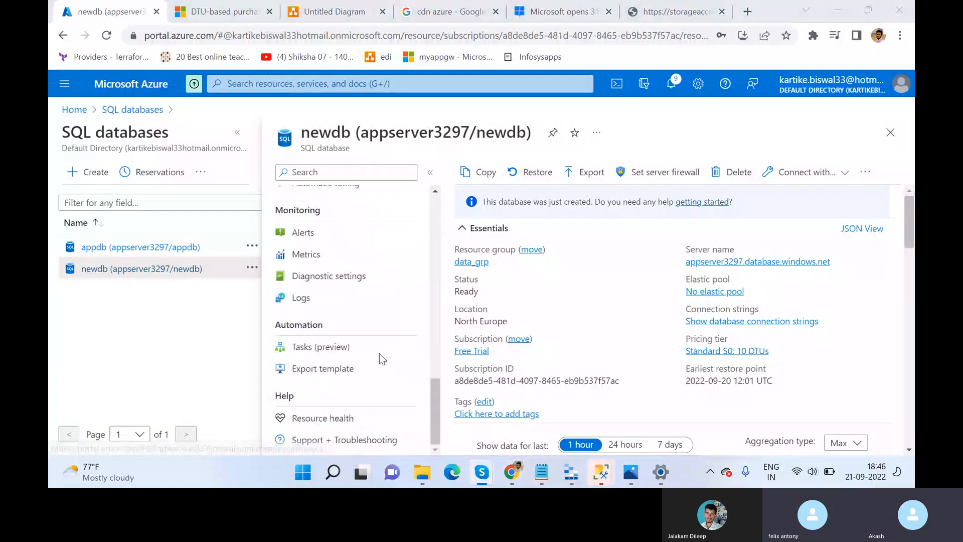
{"action": "scroll", "coordinate": [324, 201], "scroll_direction": "up", "scroll_amount": 10}
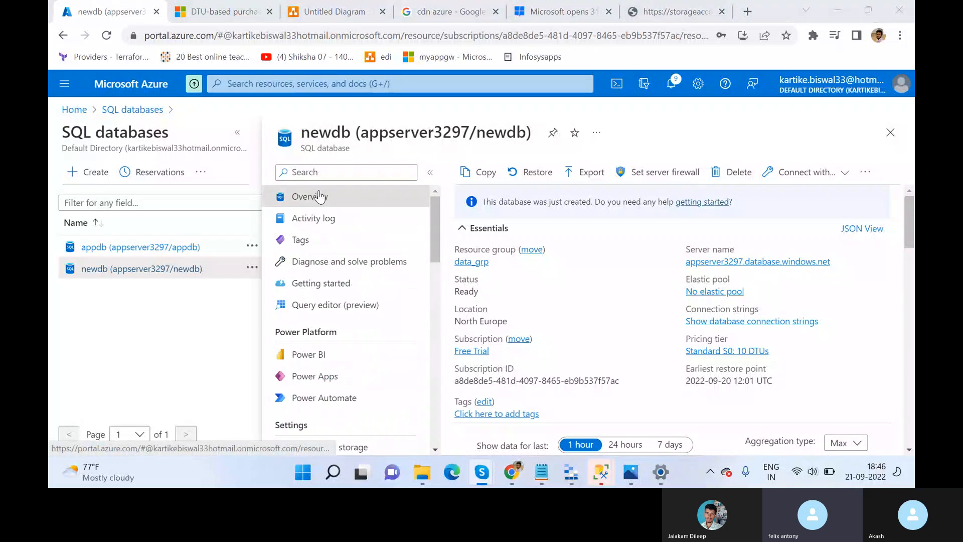
{"action": "left_click", "coordinate": [542, 219]}
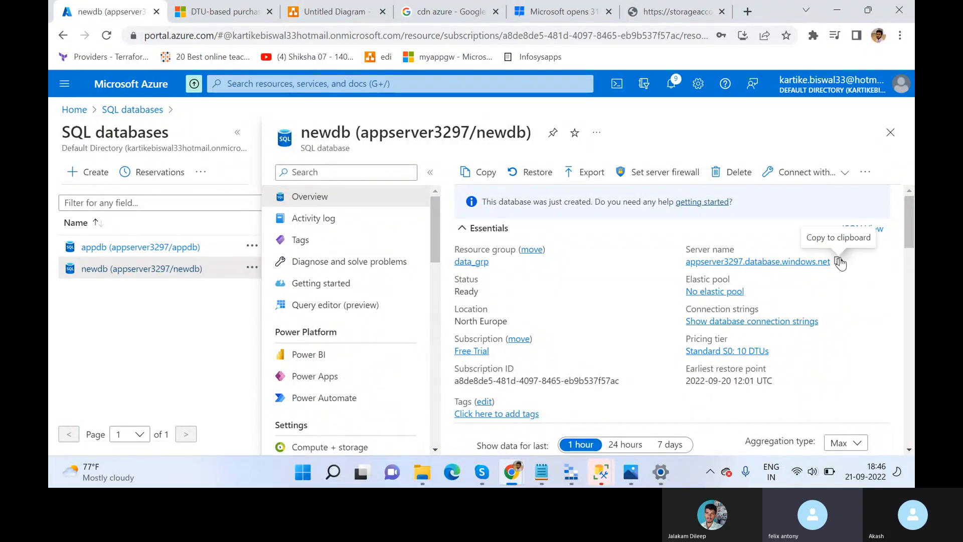
{"action": "left_click", "coordinate": [839, 262]}
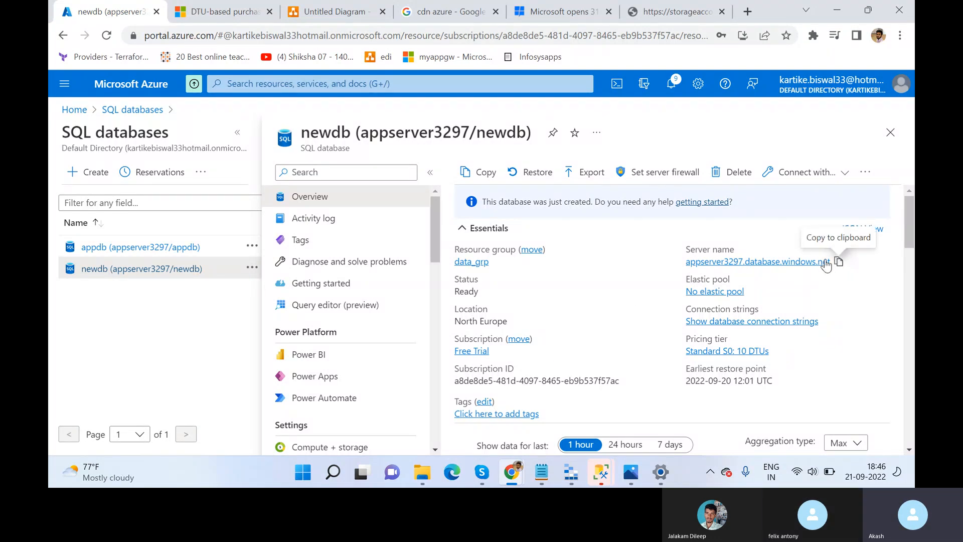
- Open the appserver3297 server overview and review its two available databases
{"action": "left_click", "coordinate": [799, 261]}
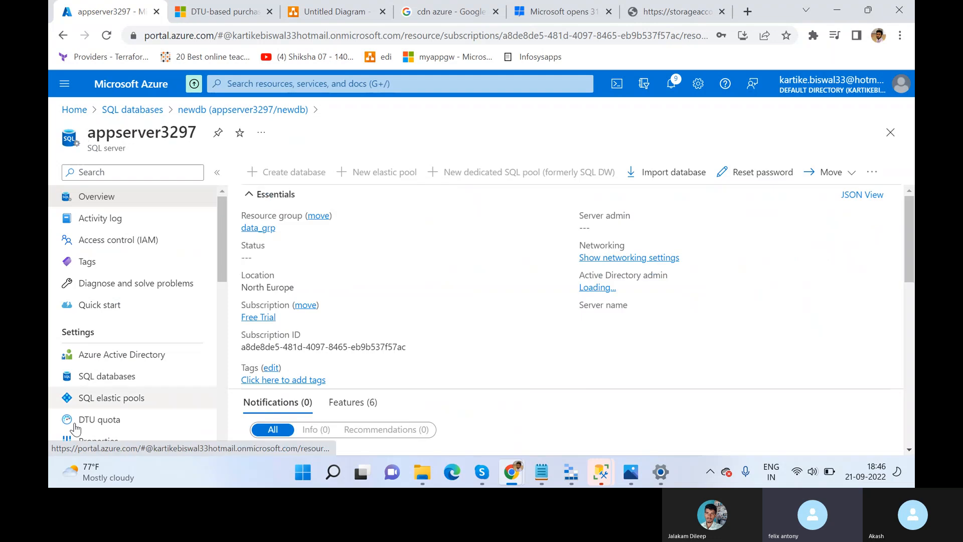
{"action": "scroll", "coordinate": [451, 351], "scroll_direction": "down", "scroll_amount": 5}
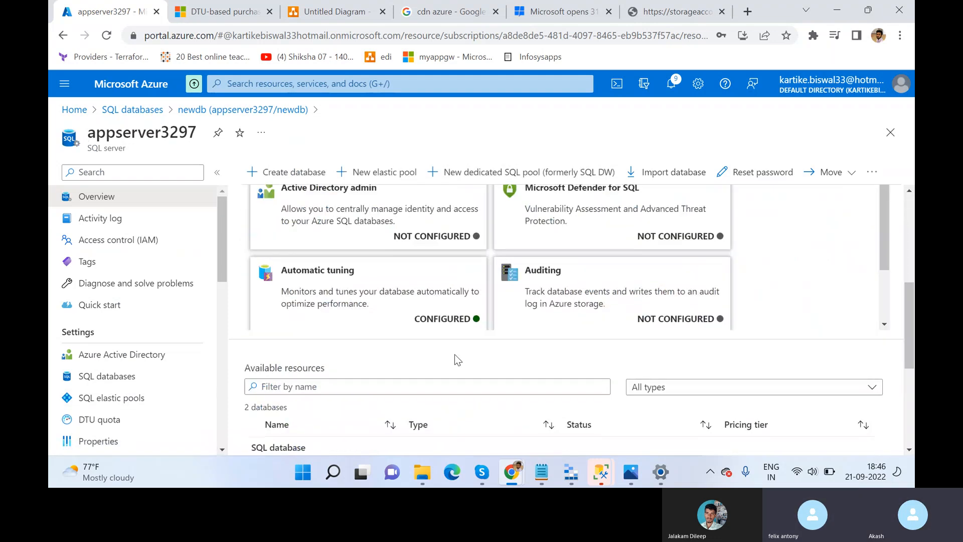
{"action": "scroll", "coordinate": [454, 354], "scroll_direction": "down", "scroll_amount": 4}
{"action": "scroll", "coordinate": [90, 301], "scroll_direction": "down", "scroll_amount": 3}
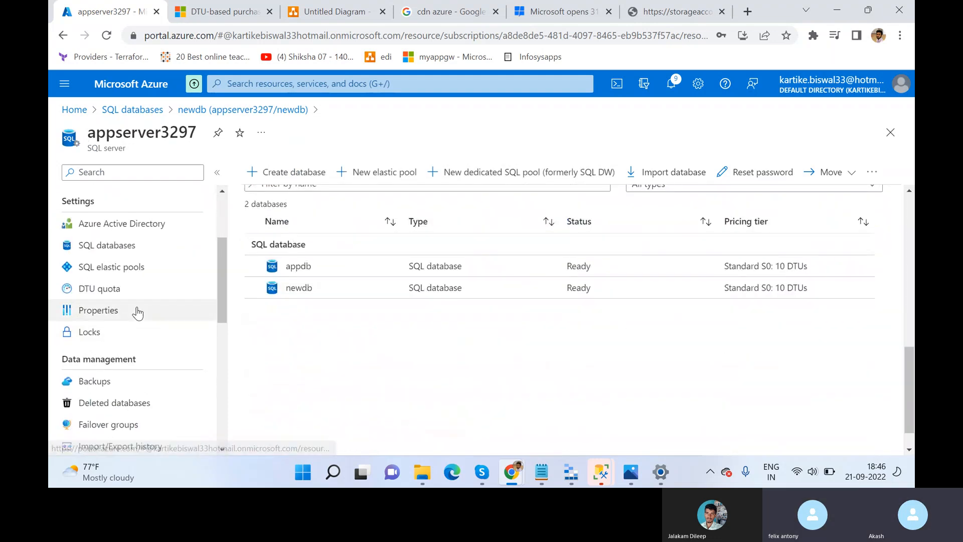
{"action": "scroll", "coordinate": [138, 313], "scroll_direction": "up", "scroll_amount": 3}
- Navigate back through newdb and SQL databases to the portal Home page's Azure services
{"action": "left_click", "coordinate": [244, 109]}
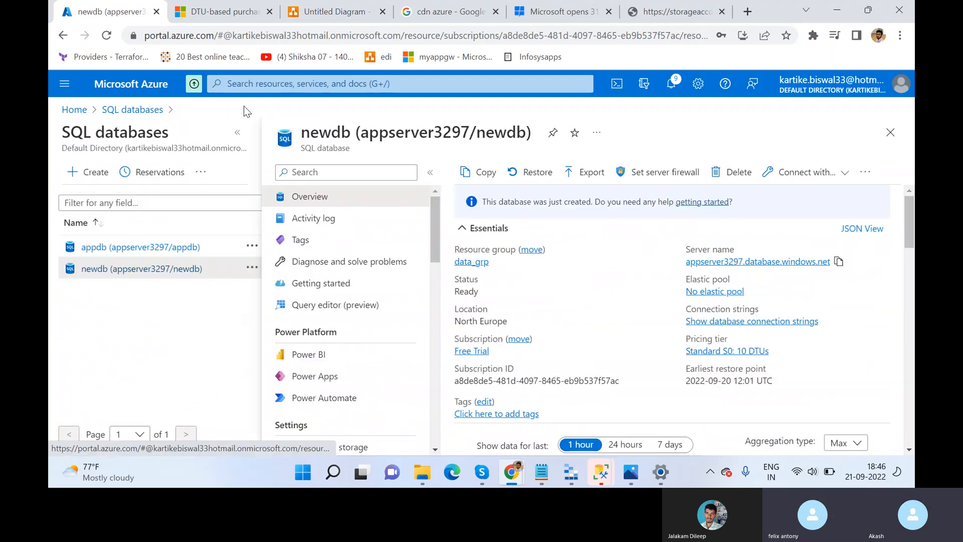
{"action": "left_click", "coordinate": [121, 110]}
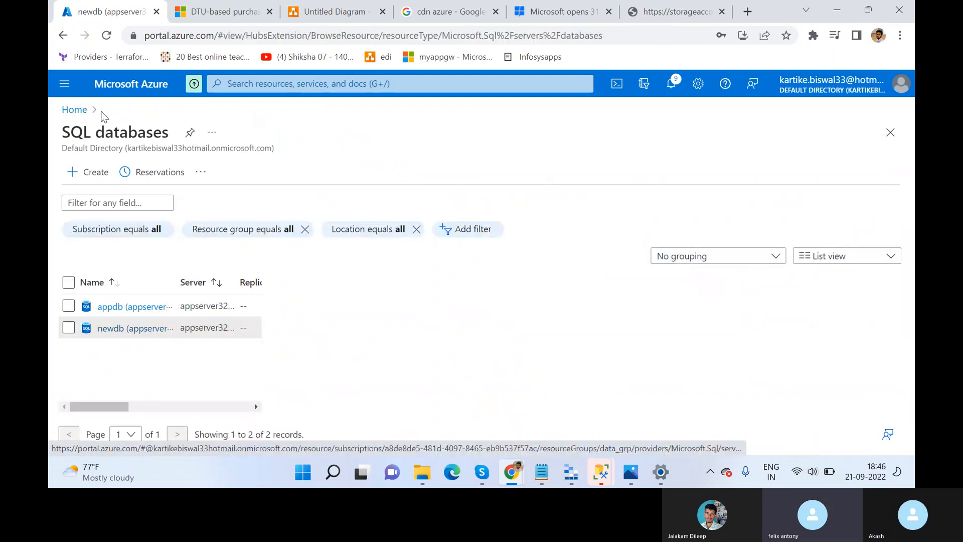
{"action": "left_click", "coordinate": [81, 110]}
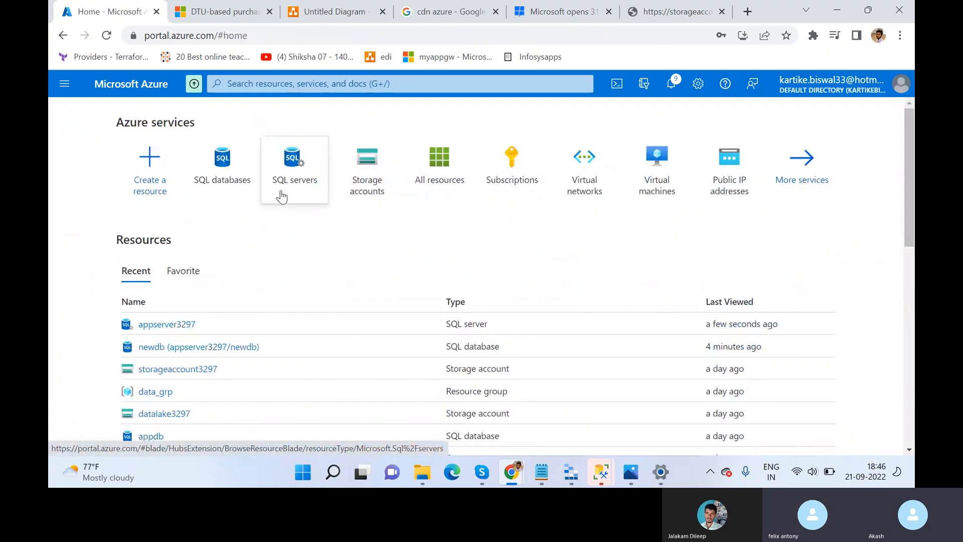
{"action": "mouse_move", "coordinate": [216, 167]}
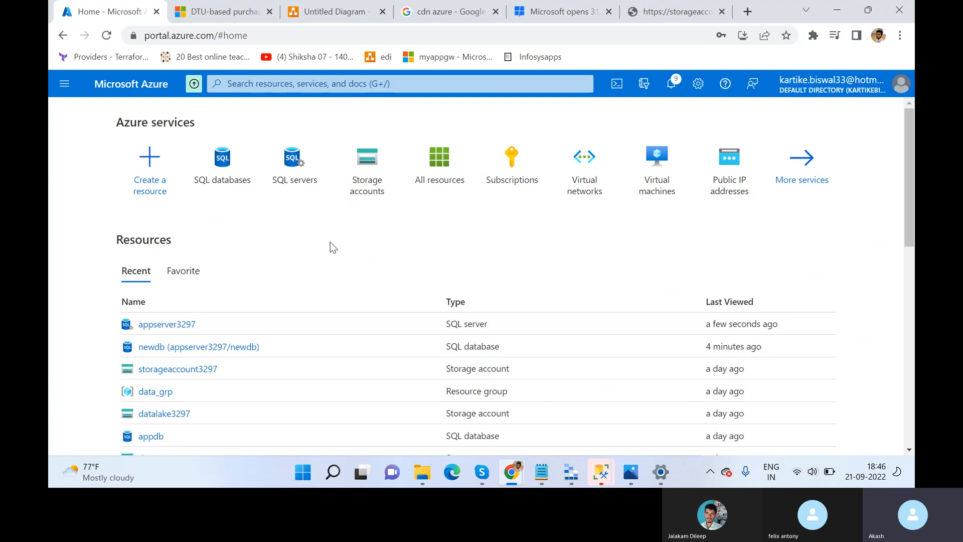
{"action": "left_click_drag", "start_coordinate": [89, 131], "coordinate": [851, 226]}
{"action": "left_click", "coordinate": [475, 230]}
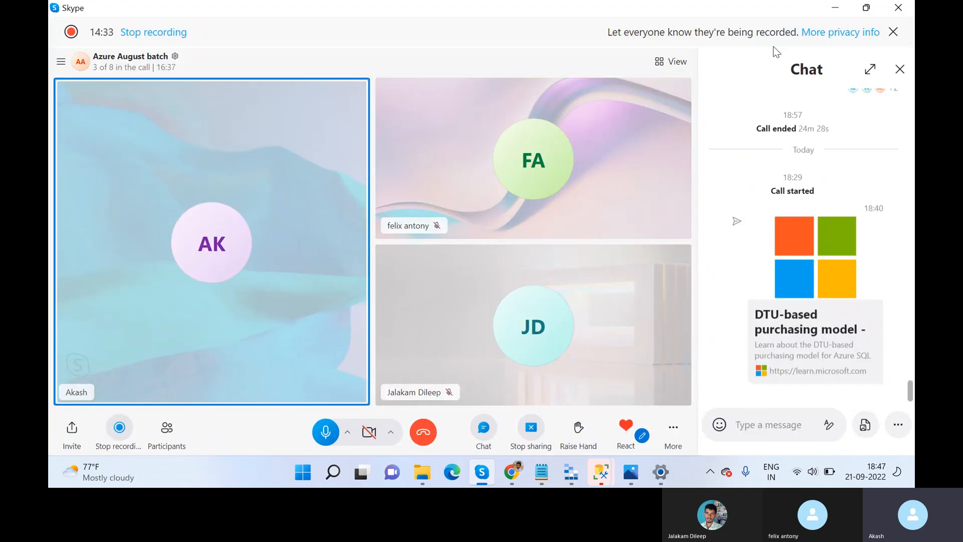
- Stop the Skype screen share and confirm it, restoring the participant grid
{"action": "left_click", "coordinate": [541, 431]}
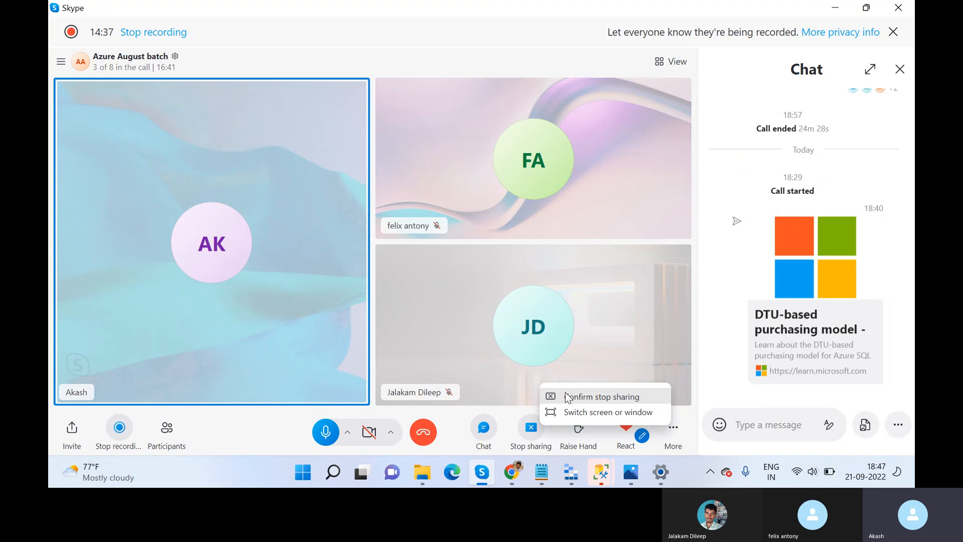
{"action": "left_click", "coordinate": [568, 397]}
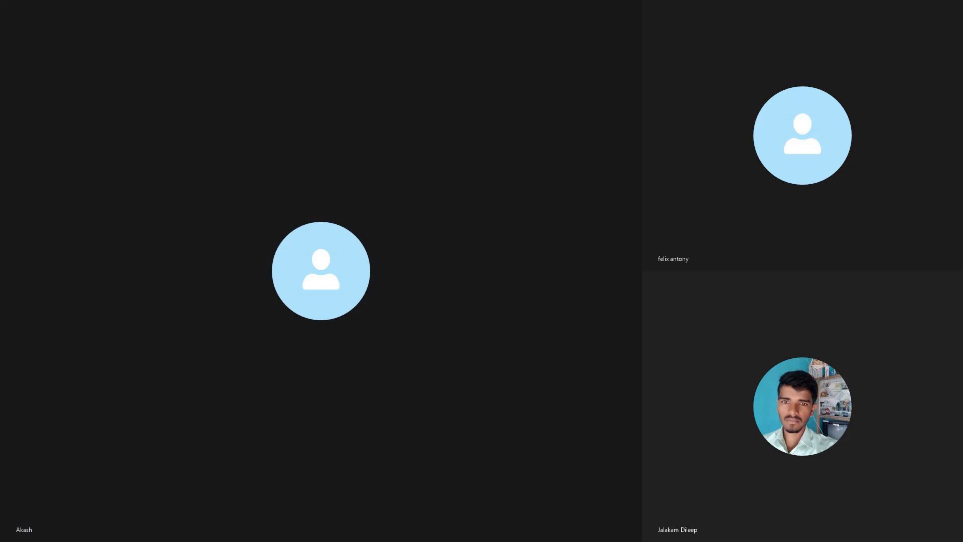